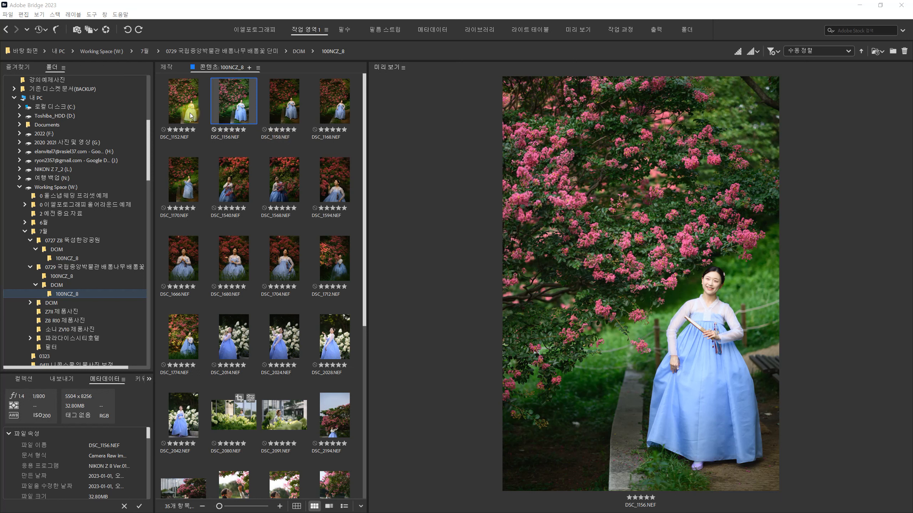
- Compare the color rendering in the previews of DSC_1152.NEF, DSC_1156.NEF and DSC_1158.NEF
click(191, 115)
click(281, 121)
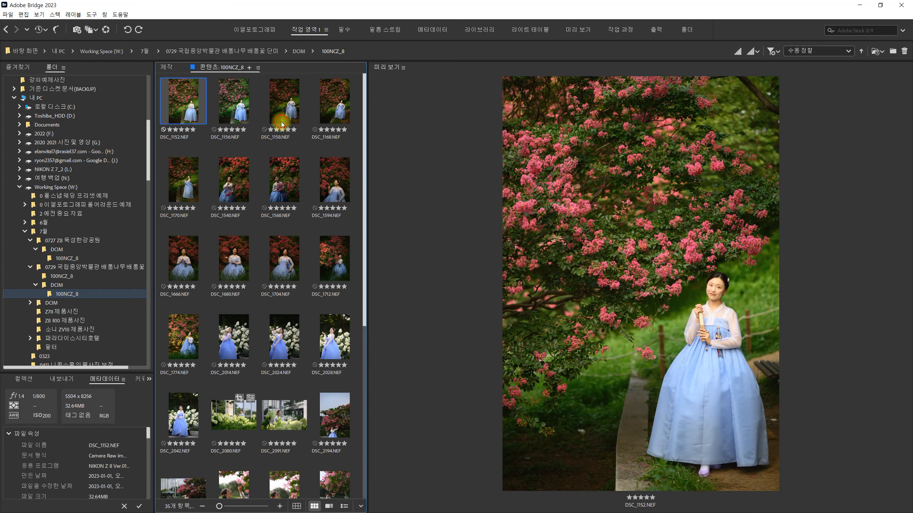
click(187, 110)
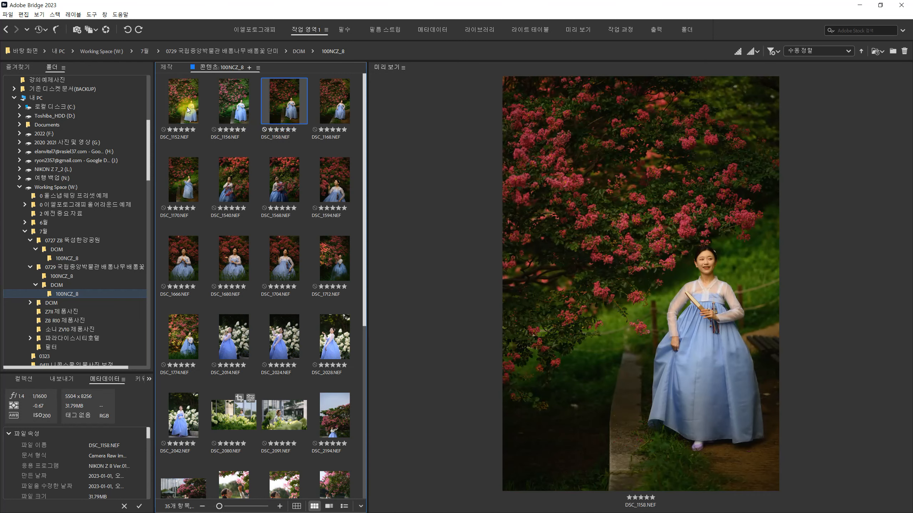
key(Right)
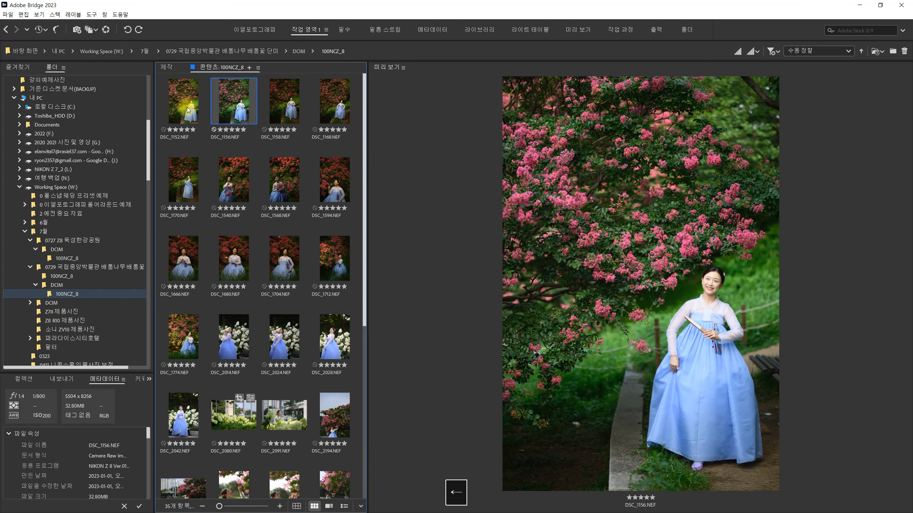
key(Left)
key(Right)
key(Left)
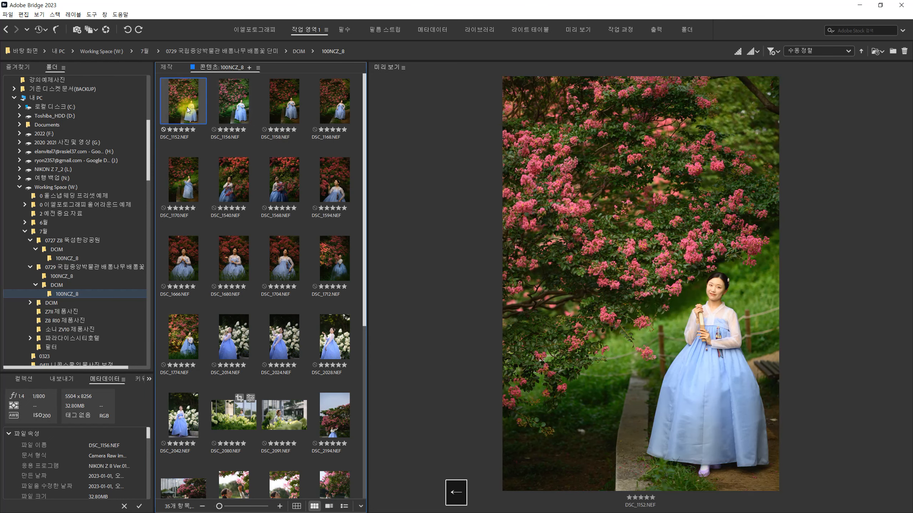
key(Right)
key(Left)
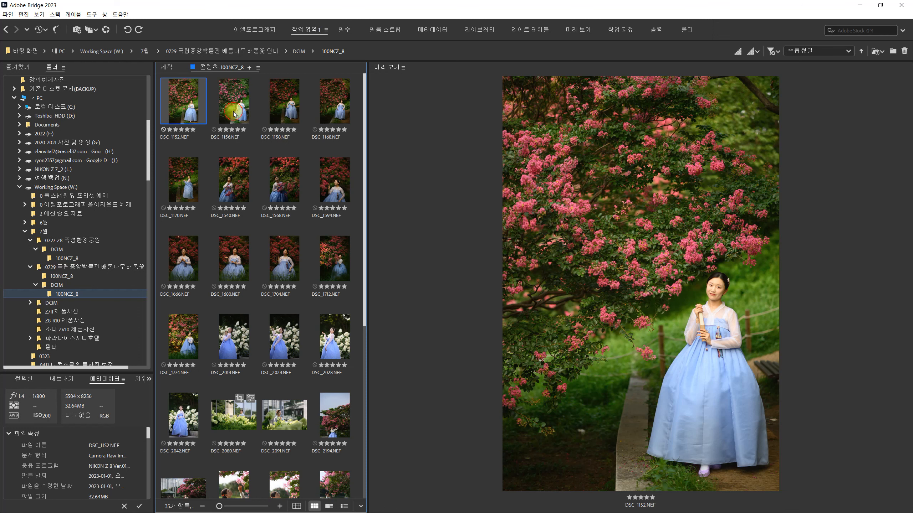
click(219, 115)
- Open DSC_1152.NEF in Camera Raw and set the color temperature to 5200
click(196, 110)
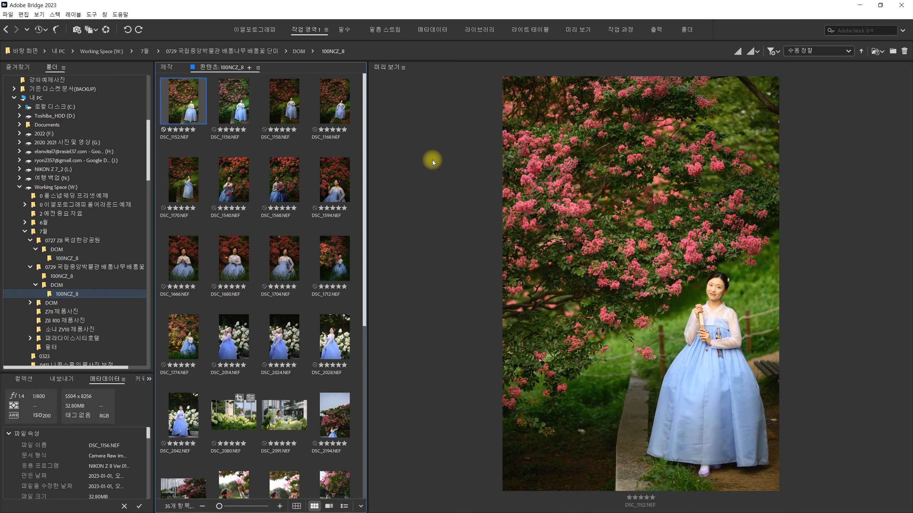
key(ctrl+r)
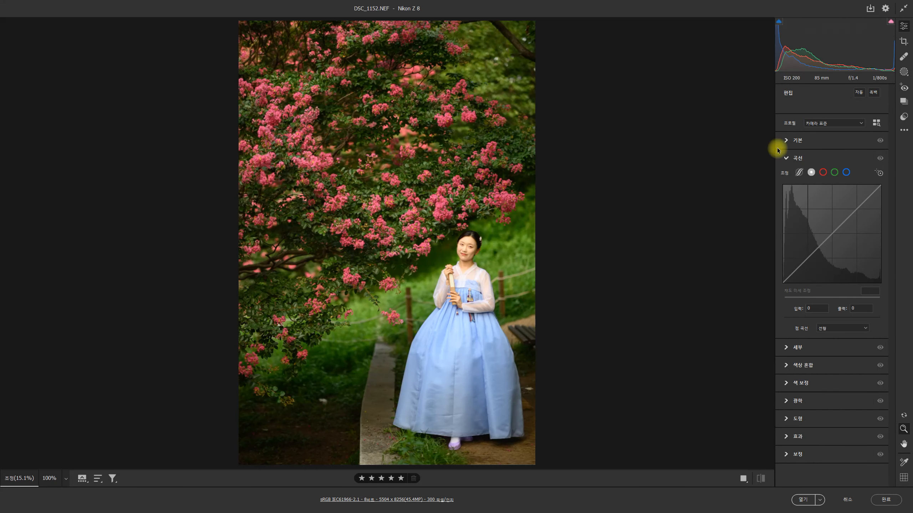
click(785, 141)
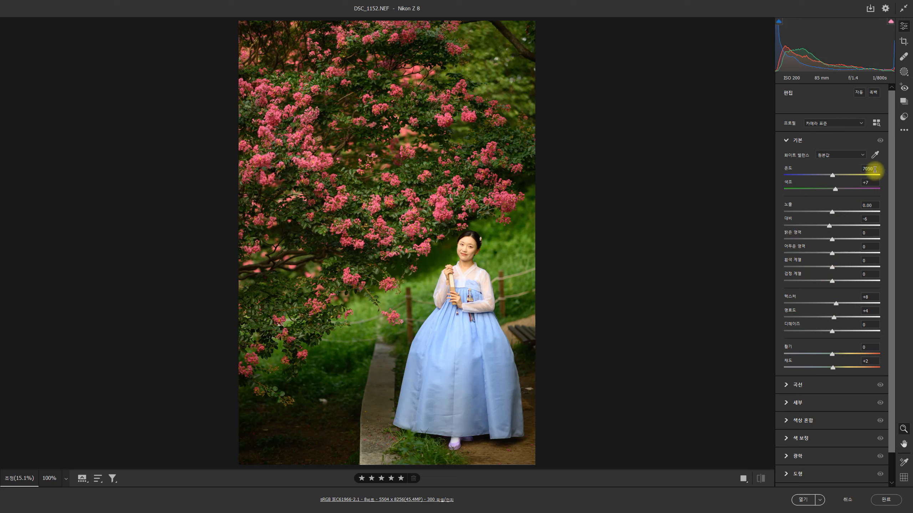
click(862, 169)
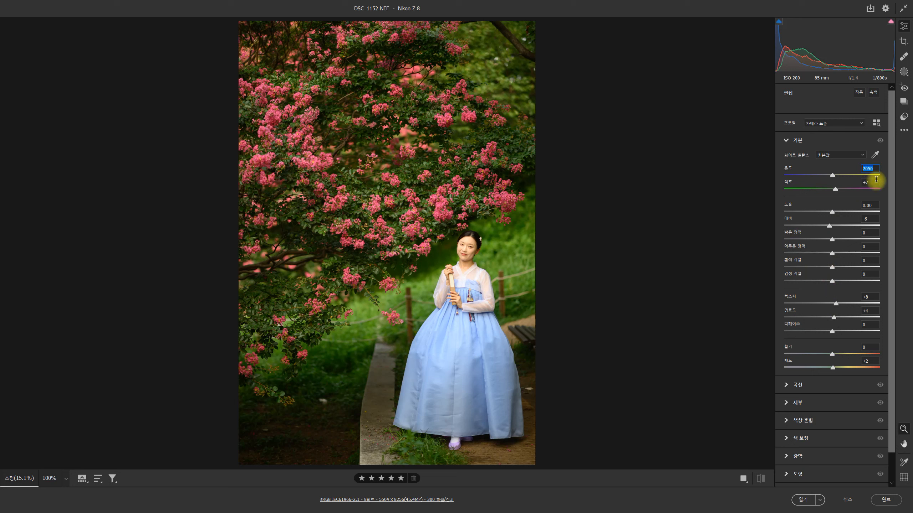
text(5200)
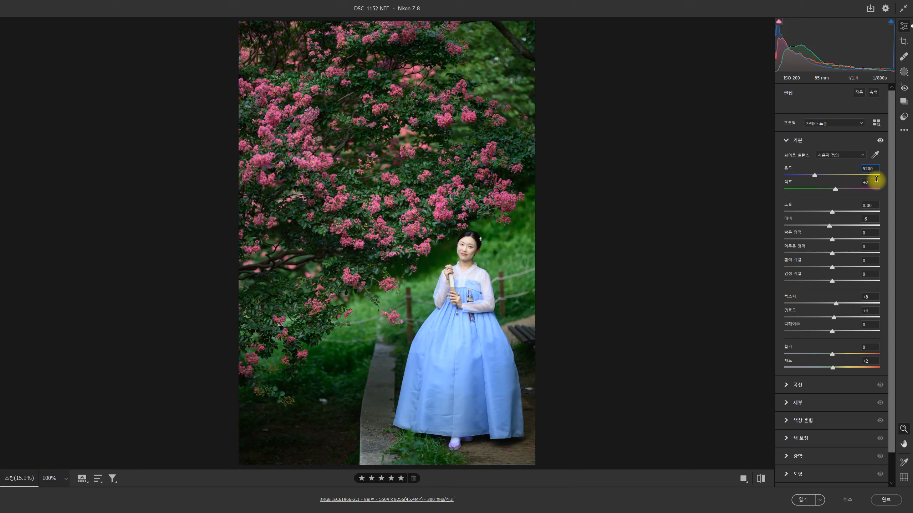
key(Return)
- Compare the adjusted photo with its default settings by switching repeatedly between the two states
click(760, 479)
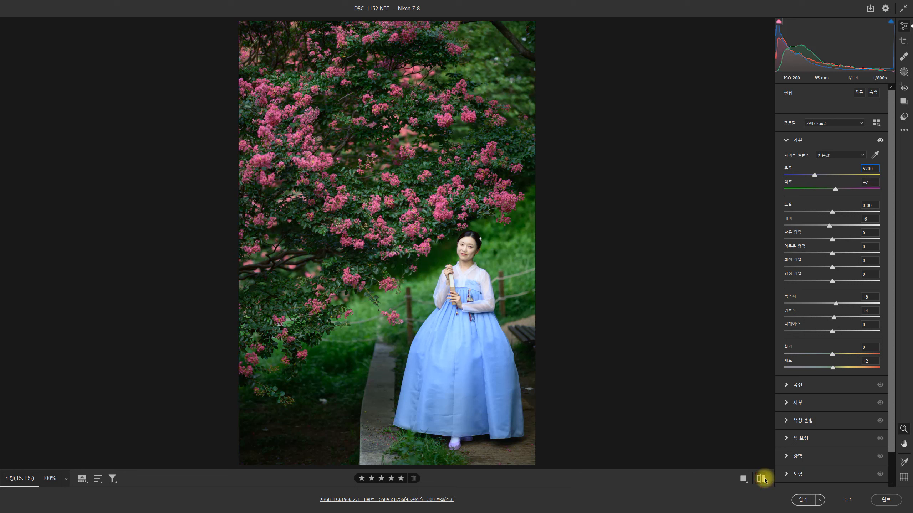
click(762, 478)
click(762, 479)
click(762, 479)
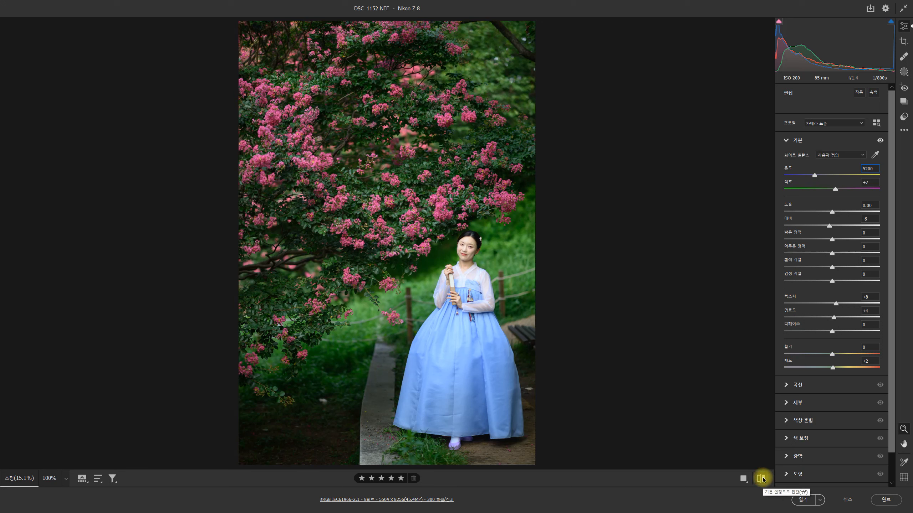
click(762, 478)
click(762, 479)
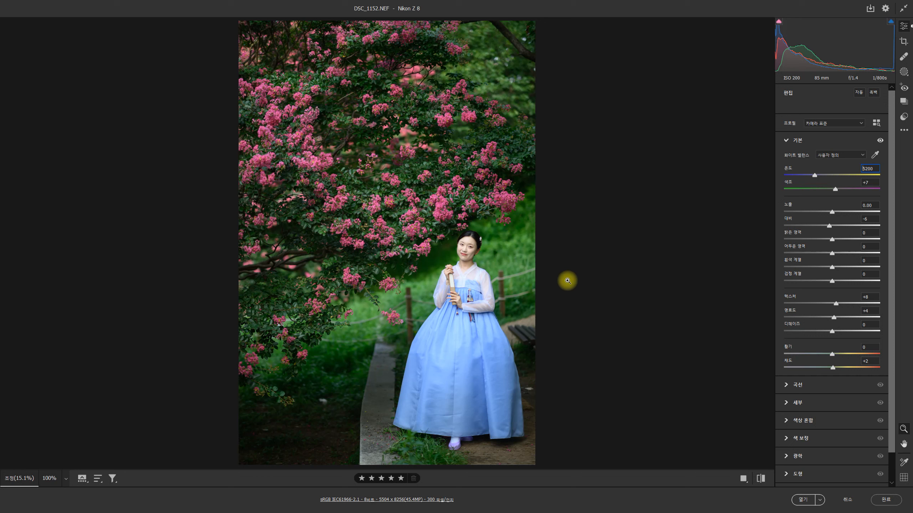
- Try neutral white balance samples from the white top of the hanbok, the shoe and the fan
click(877, 154)
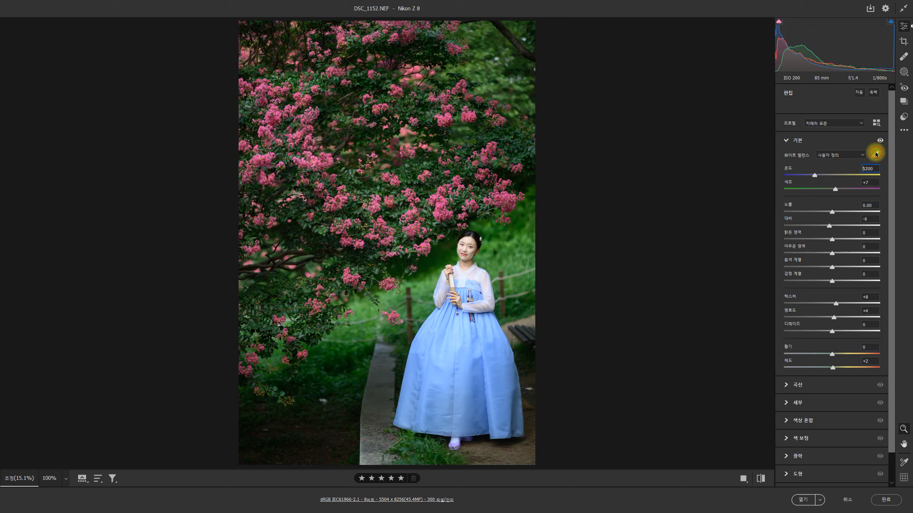
click(876, 154)
click(875, 155)
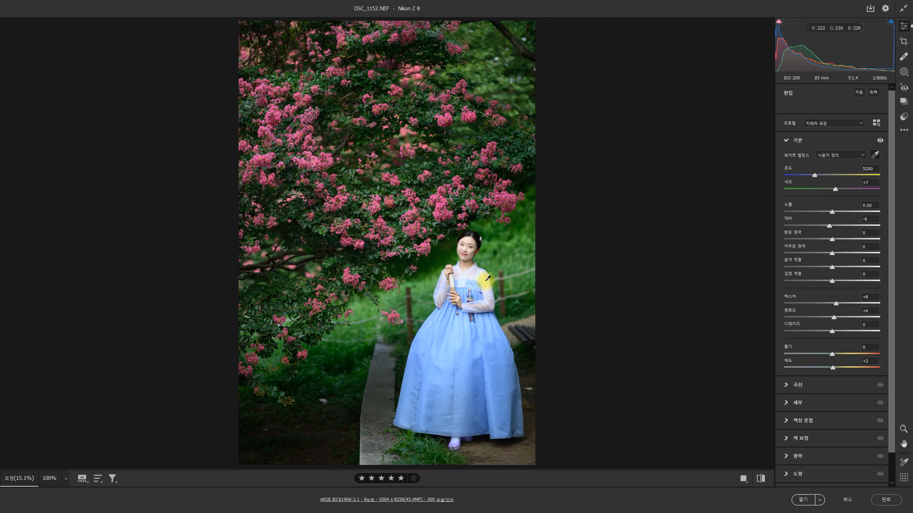
click(472, 269)
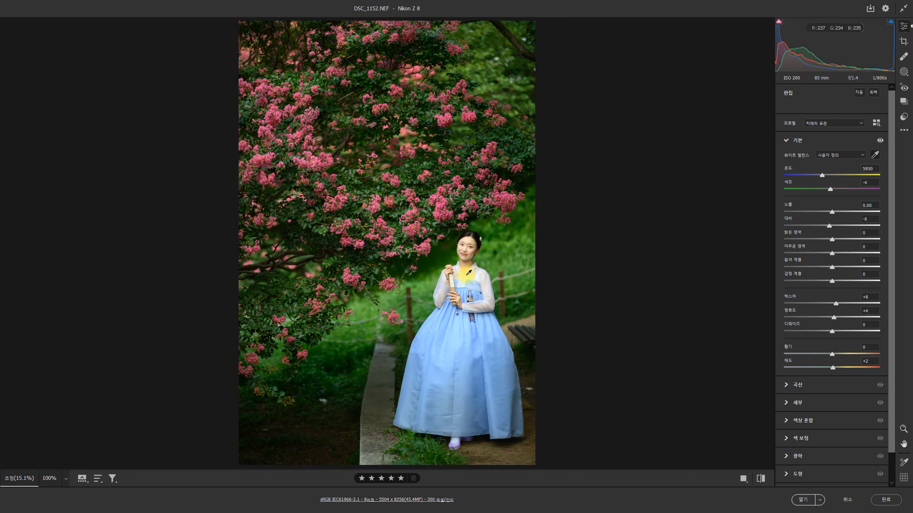
click(455, 440)
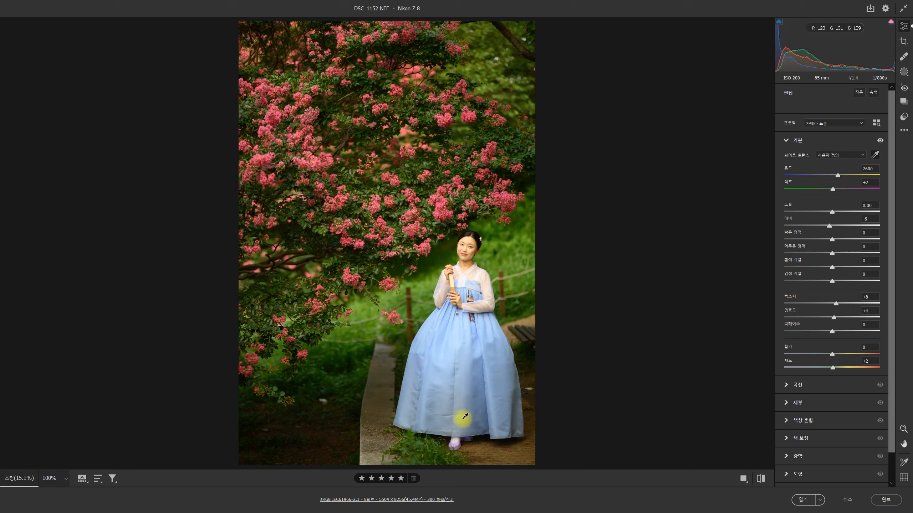
click(452, 280)
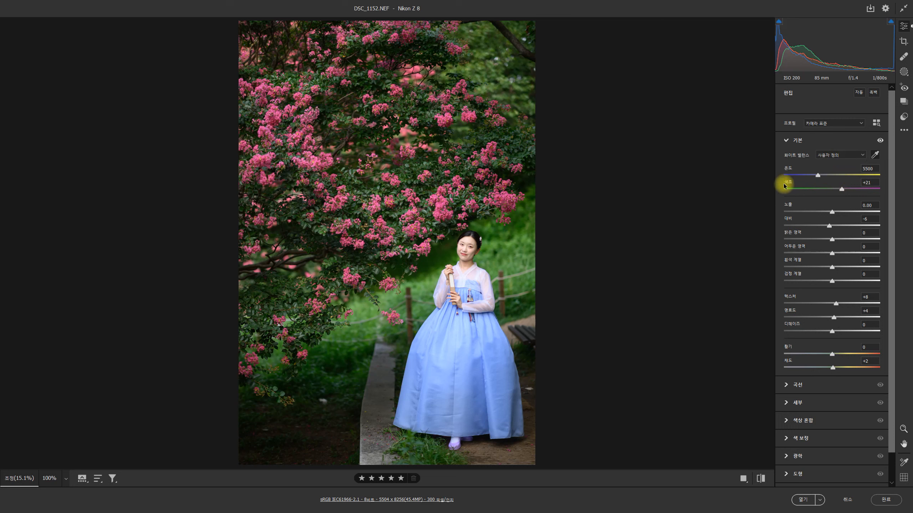
- Try raising the tint to about +36, and set it back to +21
mouse_move(841, 189)
mouse_down()
mouse_move(807, 187)
mouse_move(867, 185)
mouse_move(829, 186)
mouse_move(848, 187)
mouse_up()
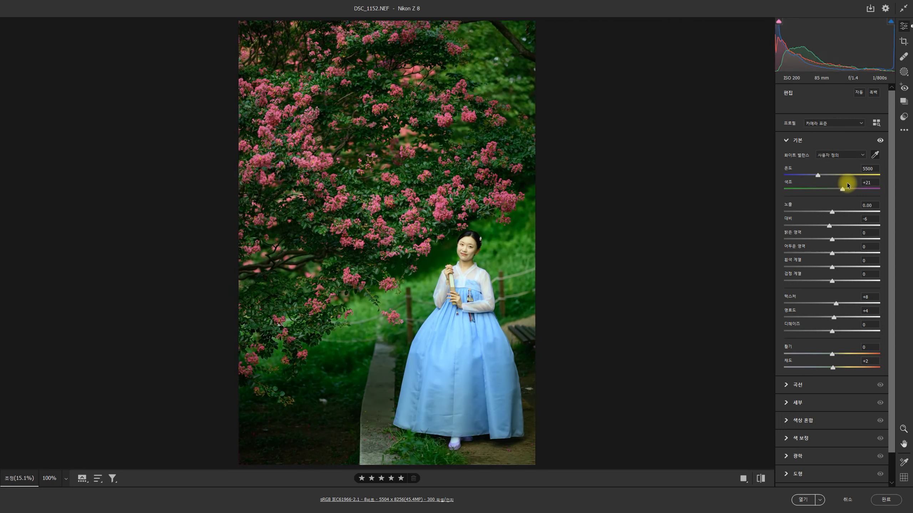
click(874, 184)
text(21)
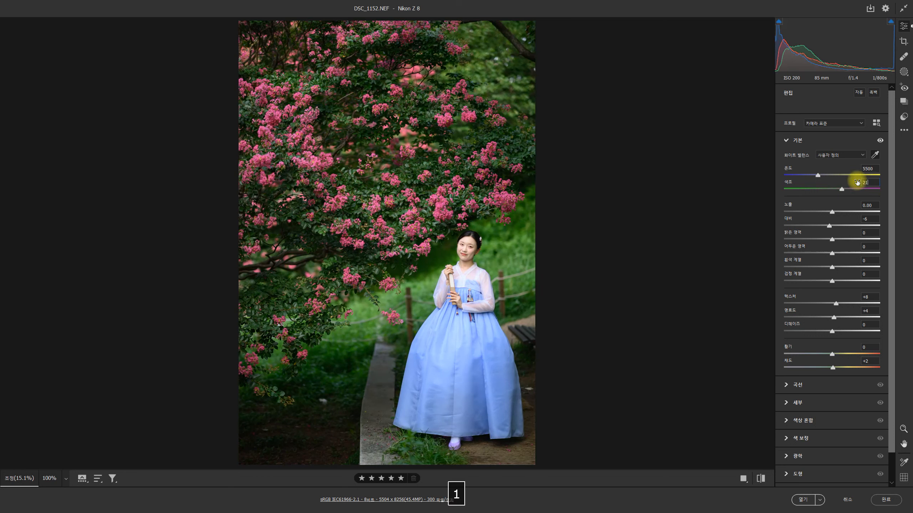
key(Return)
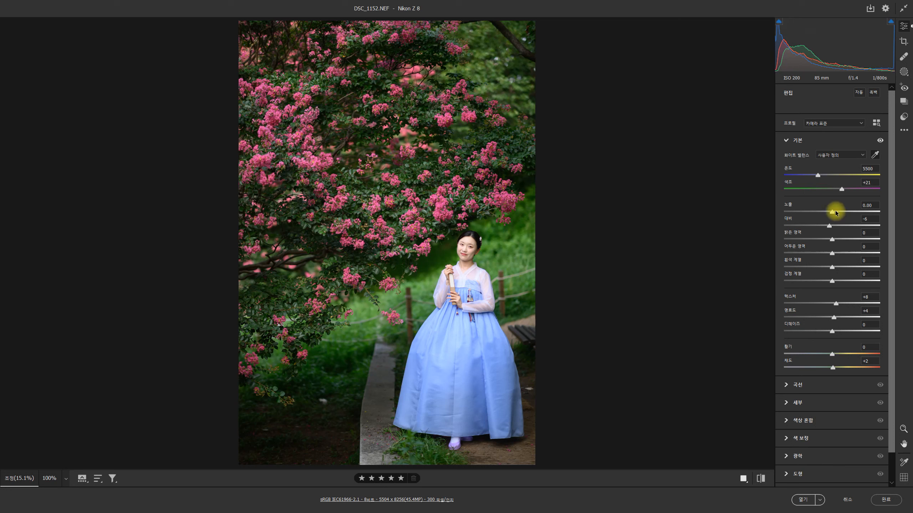
- Try exposure at +1.25 and at -0.55, resetting it each time, and discard the Camera Raw edits to DSC_1152.NEF
mouse_move(832, 211)
mouse_down()
mouse_move(844, 210)
mouse_move(825, 210)
mouse_move(844, 215)
mouse_up()
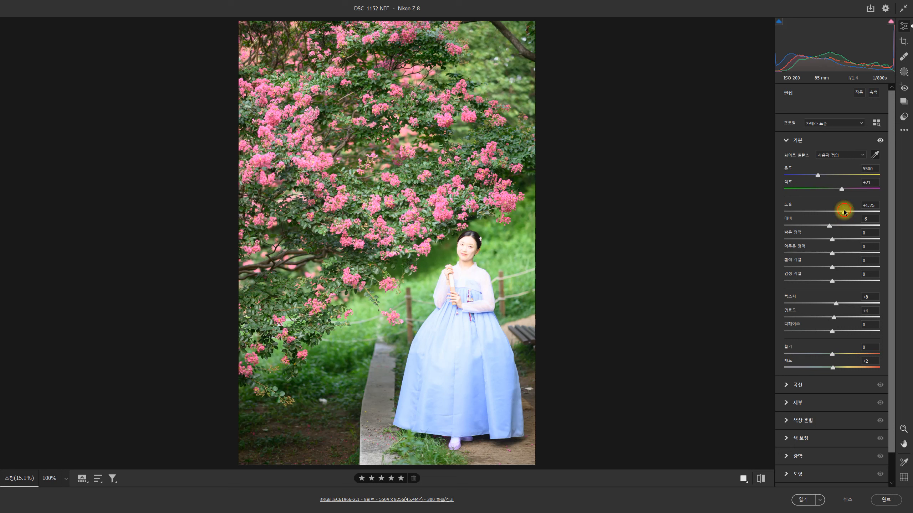
double_click(844, 212)
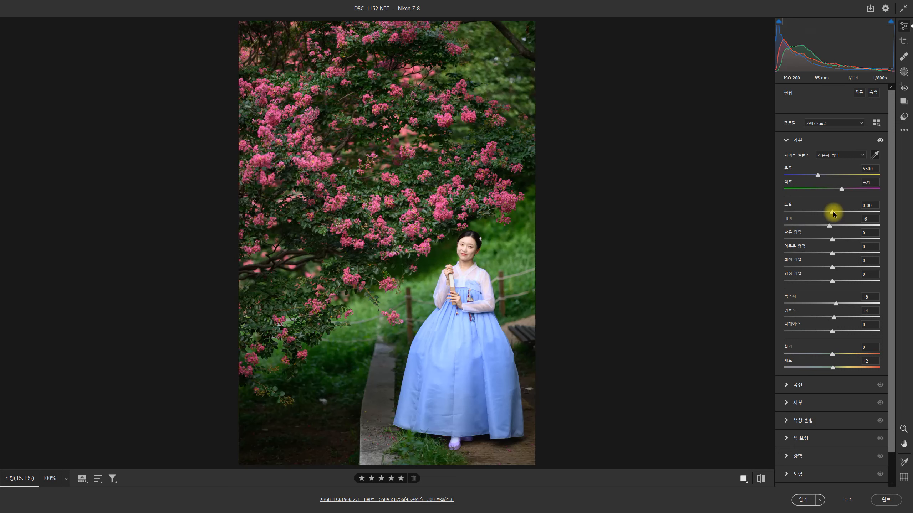
drag(833, 214, 829, 215)
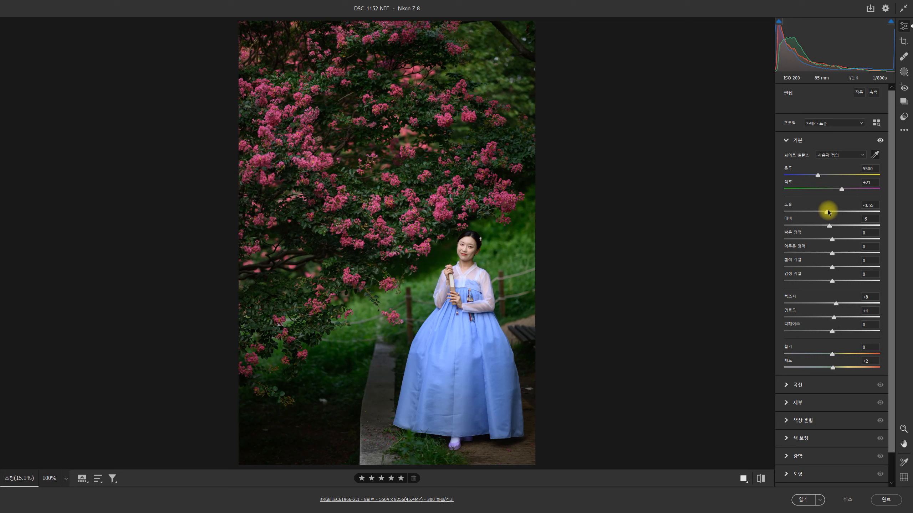
double_click(827, 212)
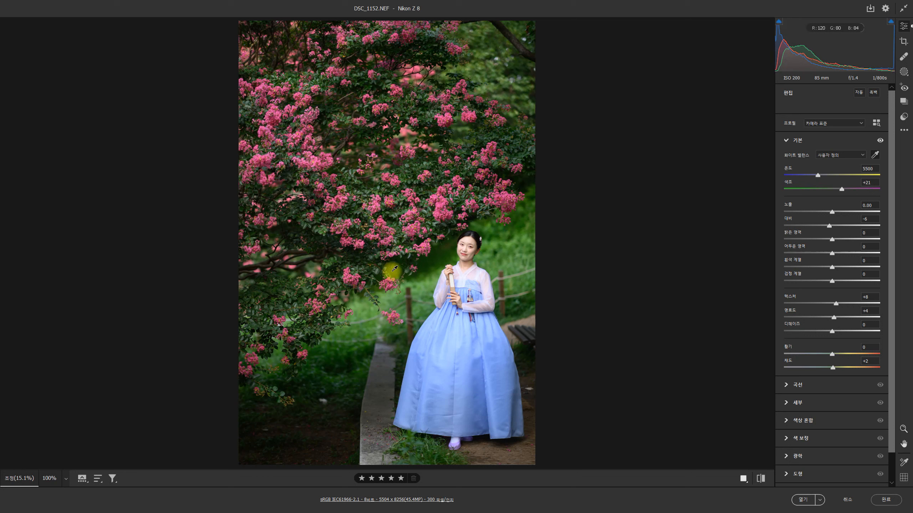
click(846, 499)
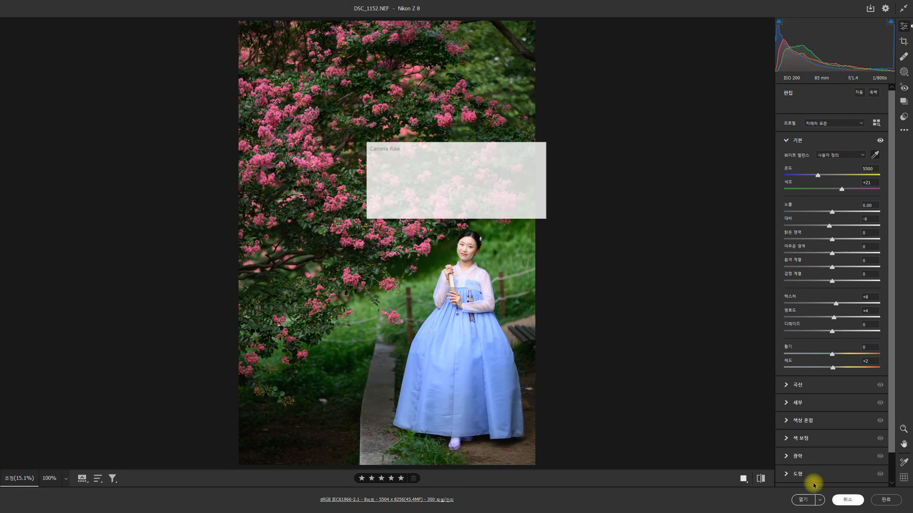
click(477, 207)
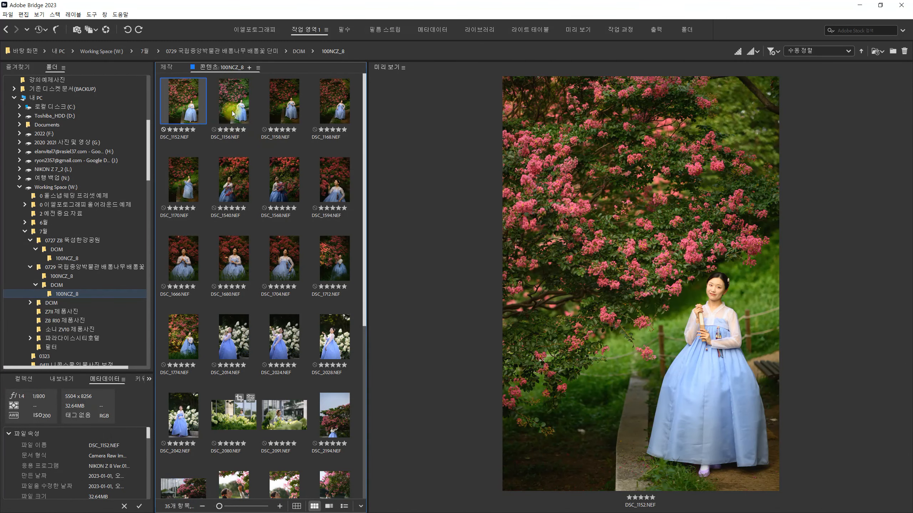
- Compare the previews of DSC_1152.NEF, DSC_1156.NEF, DSC_1158.NEF and DSC_1168.NEF for color and brightness differences
click(232, 111)
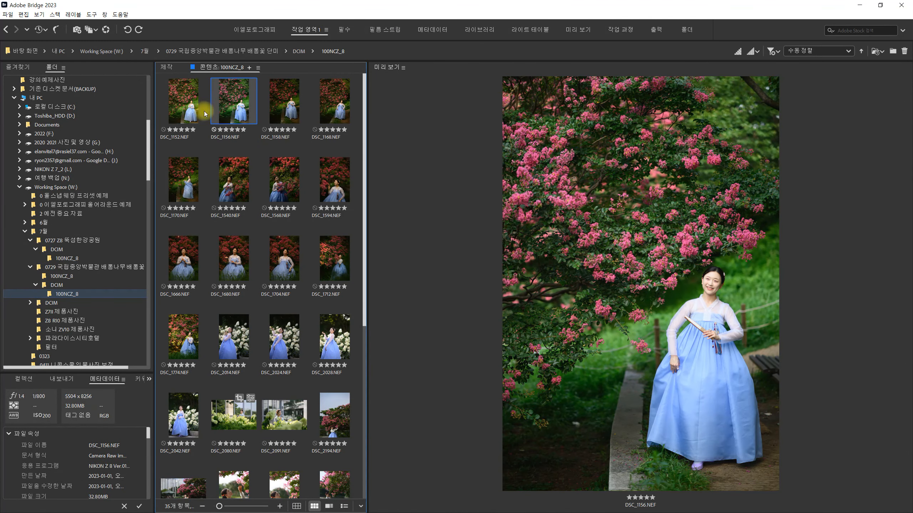
click(186, 111)
click(236, 104)
key(Left)
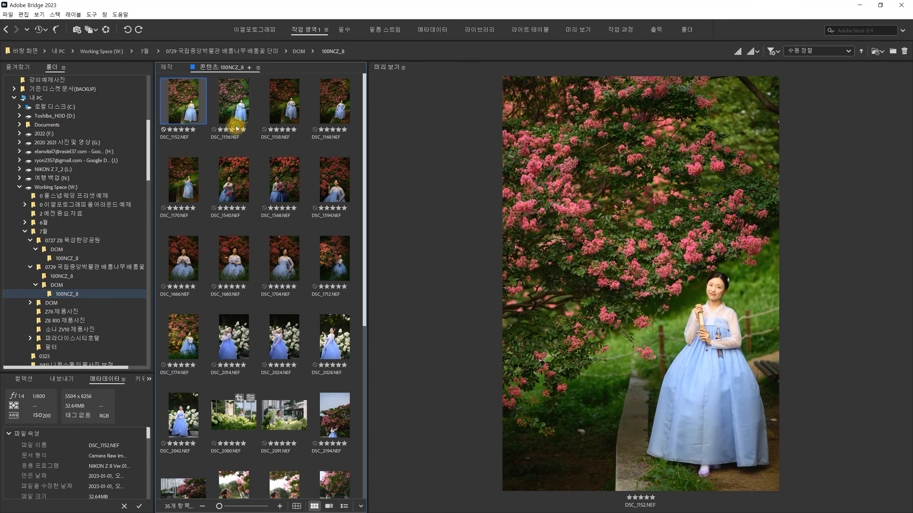
click(236, 127)
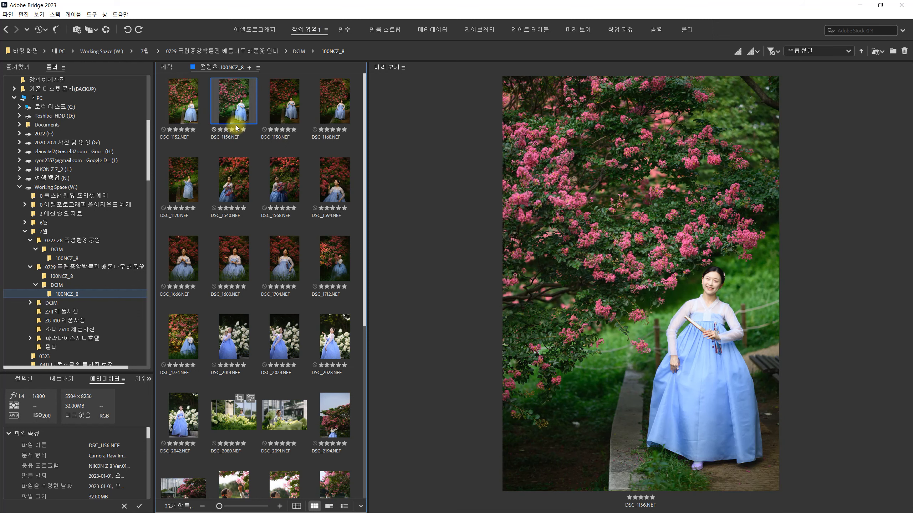
click(291, 114)
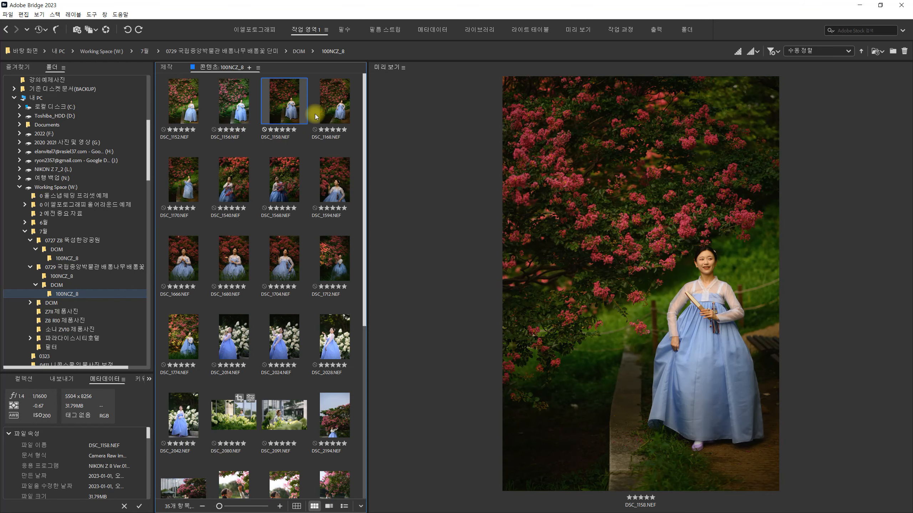
click(316, 115)
click(286, 113)
click(334, 112)
- Open DSC_1158.NEF in Camera Raw and set the color temperature to 5200
key(ctrl+r)
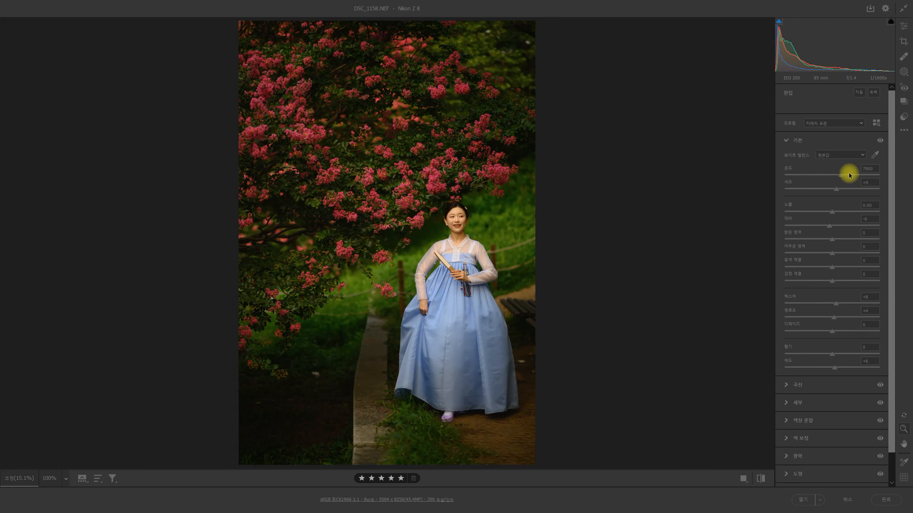
click(870, 169)
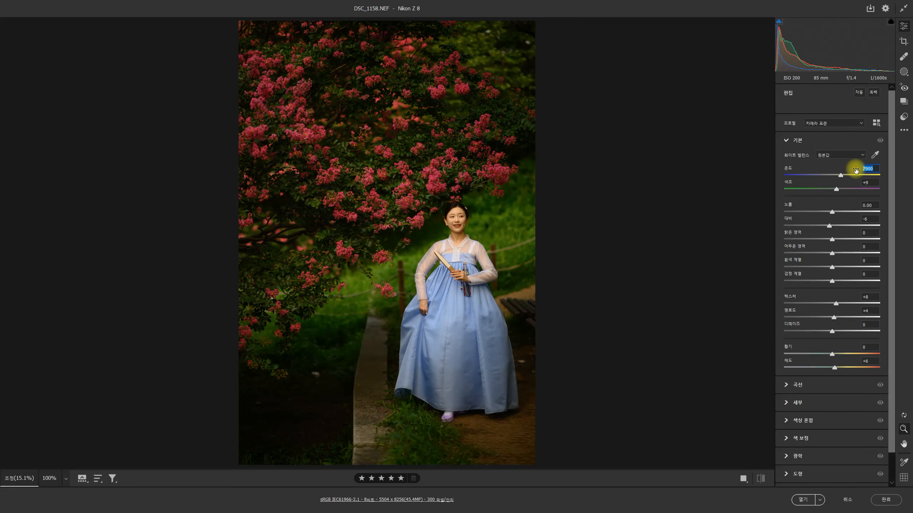
text(52)
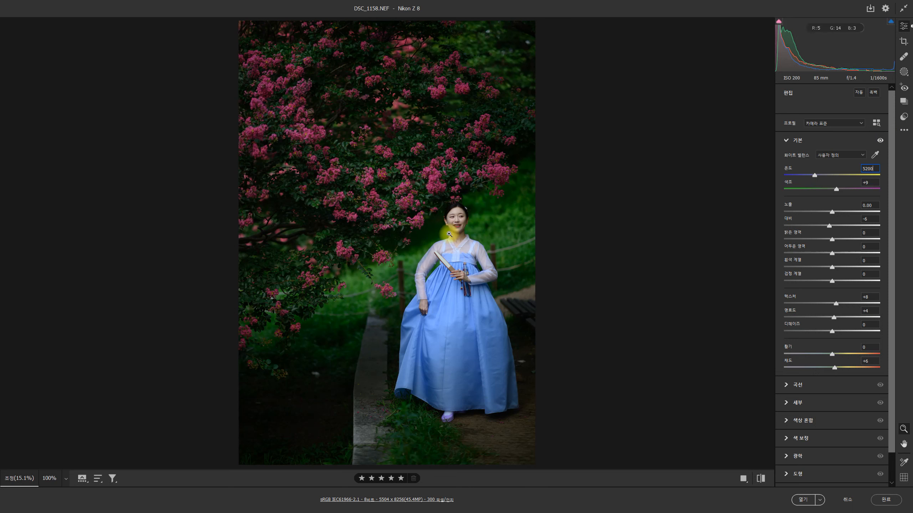
- Set the color temperature of DSC_1158.NEF to 5400 and the tint to +21
key(BackSpace)
key(BackSpace)
key(BackSpace)
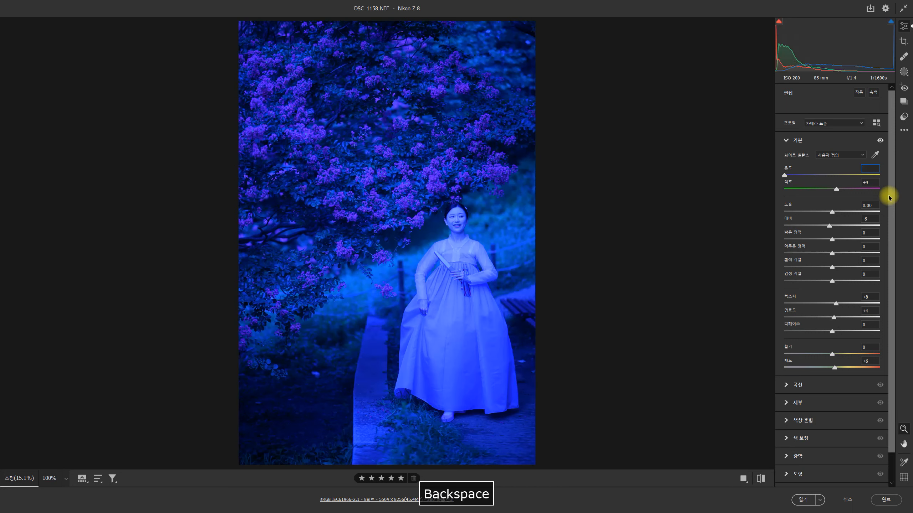
text(400)
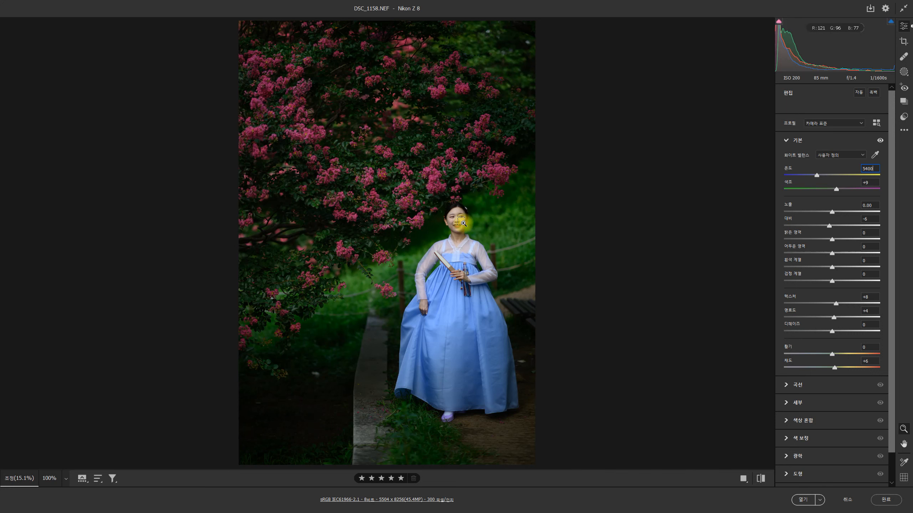
key(ctrl+equal)
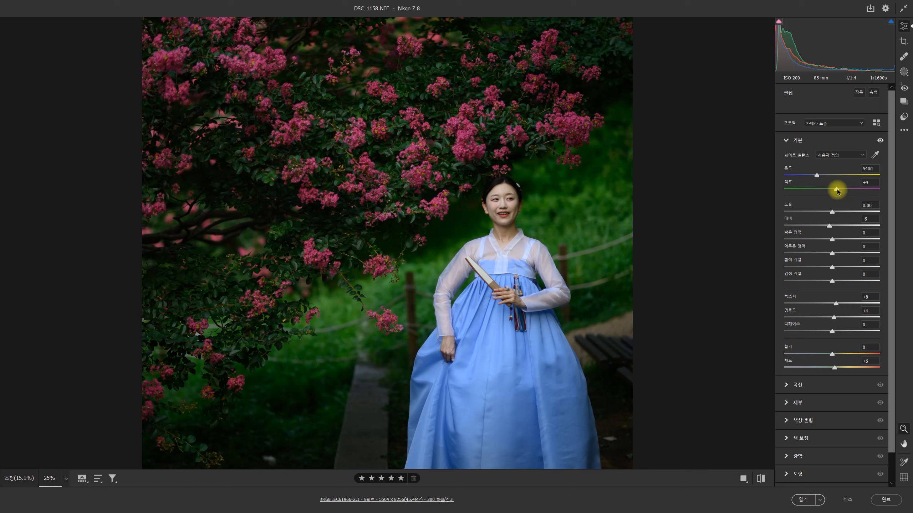
drag(837, 189, 844, 193)
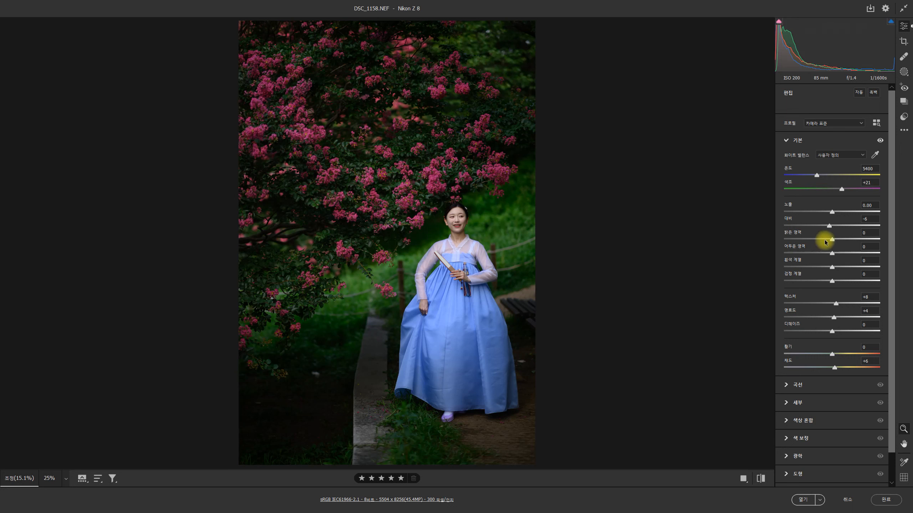
- Try lowering the shadows to -64, -26 and -29, and reset them to 0
drag(828, 254, 801, 279)
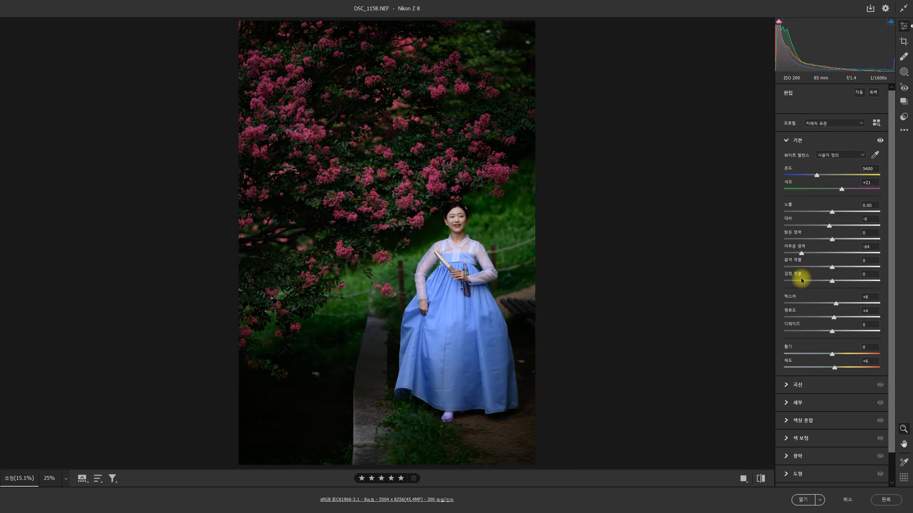
drag(730, 280, 823, 289)
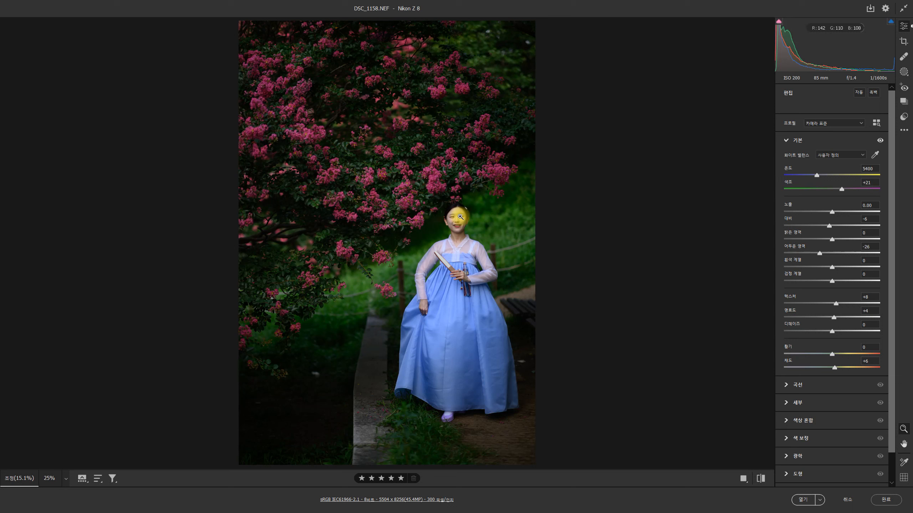
mouse_move(820, 253)
mouse_down()
mouse_move(837, 253)
mouse_move(818, 257)
mouse_up()
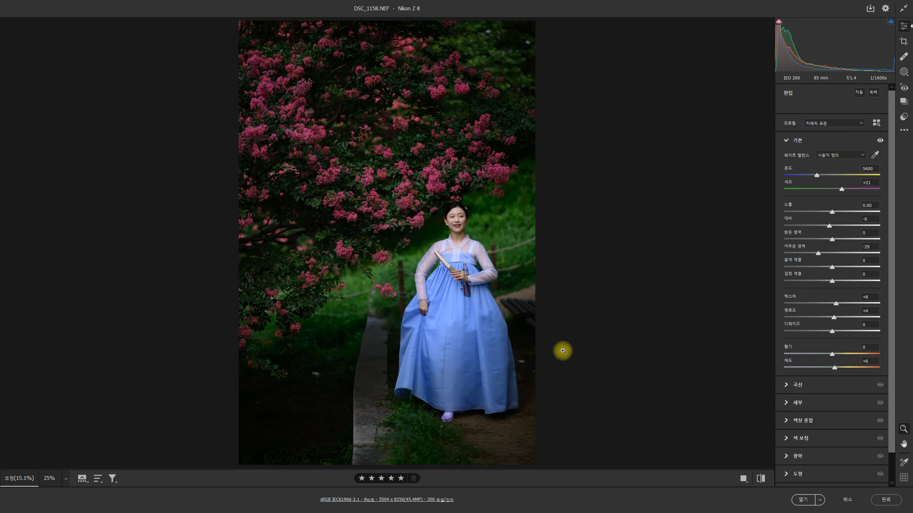
mouse_move(814, 253)
mouse_down()
mouse_move(833, 252)
mouse_move(816, 255)
mouse_up()
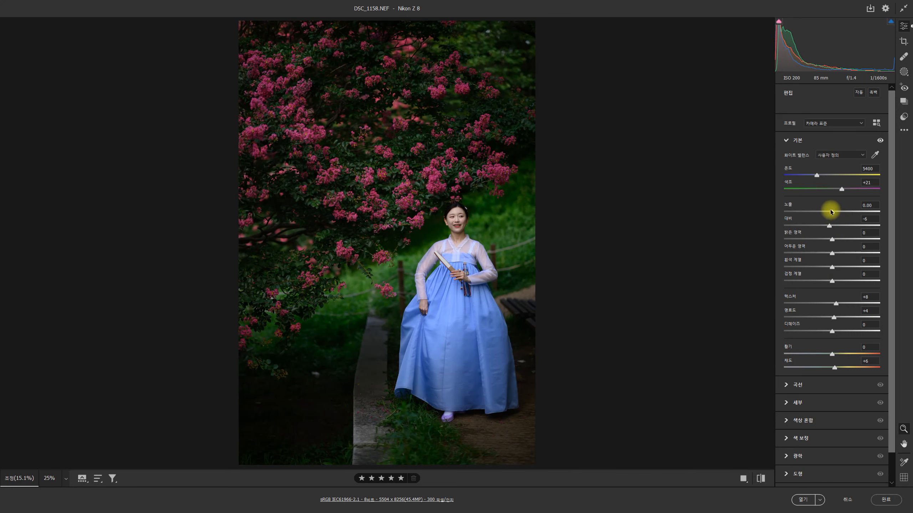
- Try raising the exposure to +1.08 and +0.36, and reset it to 0.00
drag(832, 212, 842, 211)
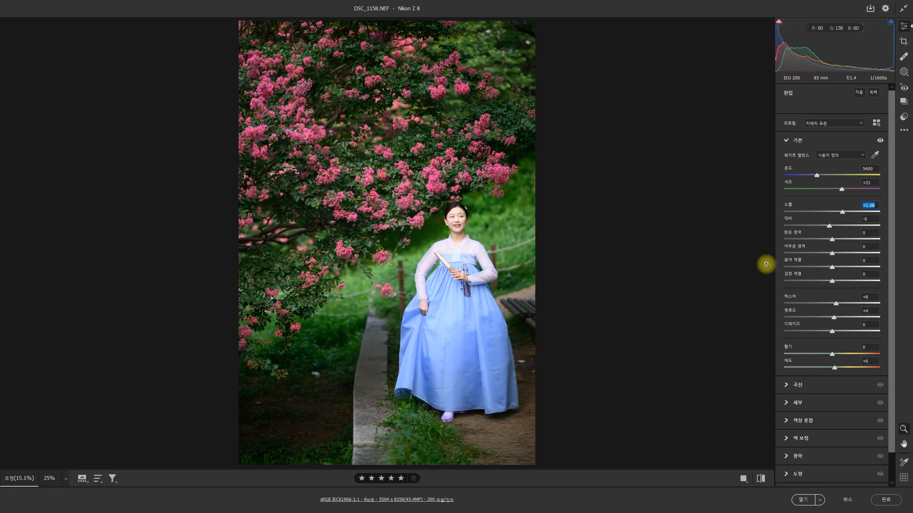
mouse_move(841, 212)
mouse_down()
mouse_move(818, 210)
mouse_move(838, 211)
mouse_up()
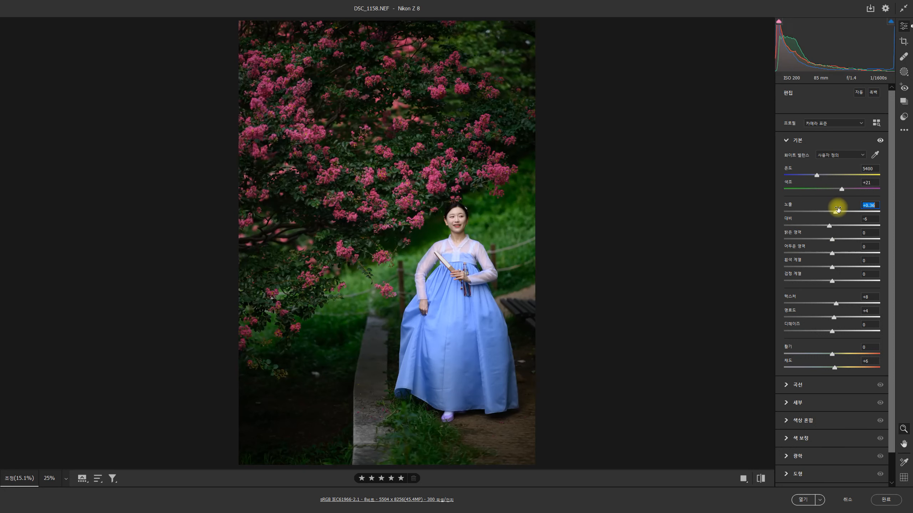
double_click(834, 213)
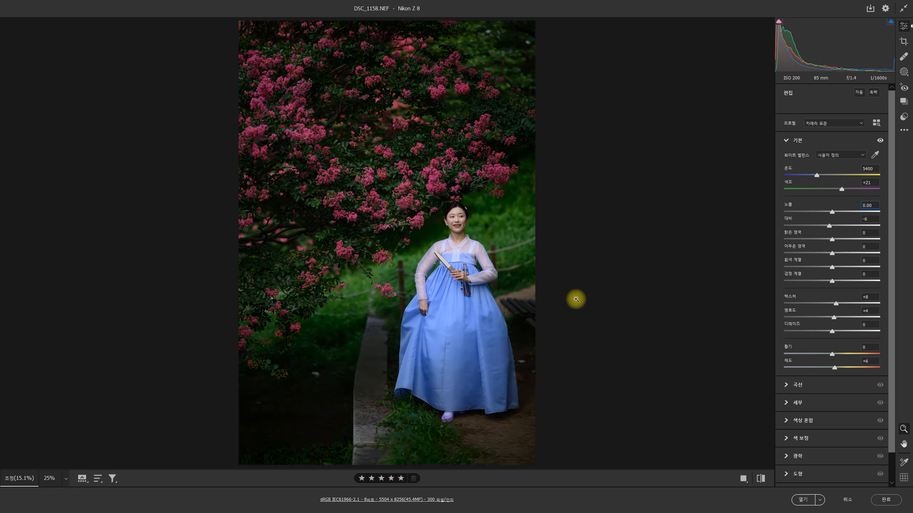
- Brighten the midtones with a point on the tone curve at input 134, output 160
click(786, 386)
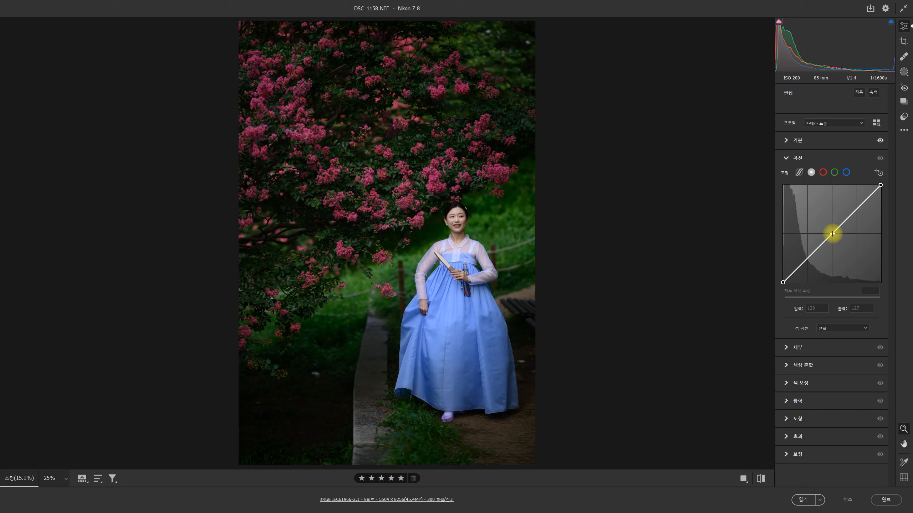
drag(832, 234, 837, 223)
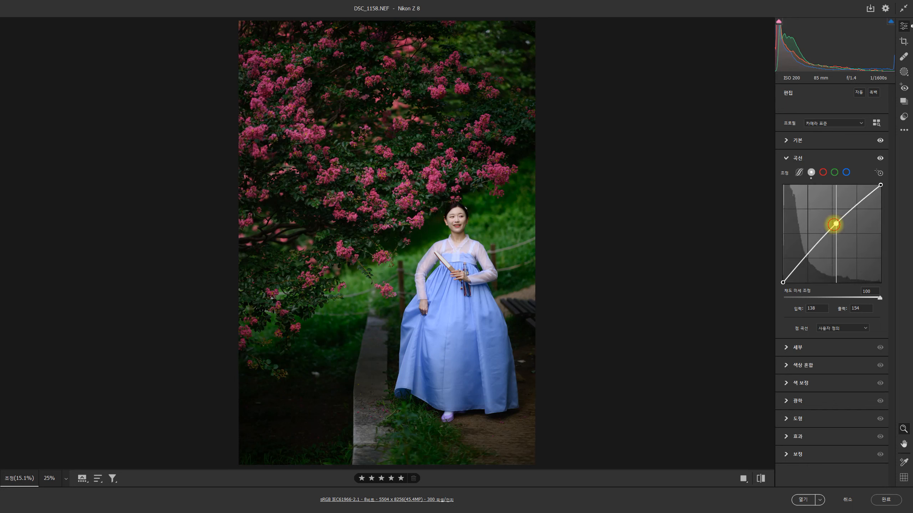
mouse_move(833, 224)
mouse_down()
mouse_move(831, 234)
mouse_move(825, 215)
mouse_move(822, 238)
mouse_move(831, 220)
mouse_up()
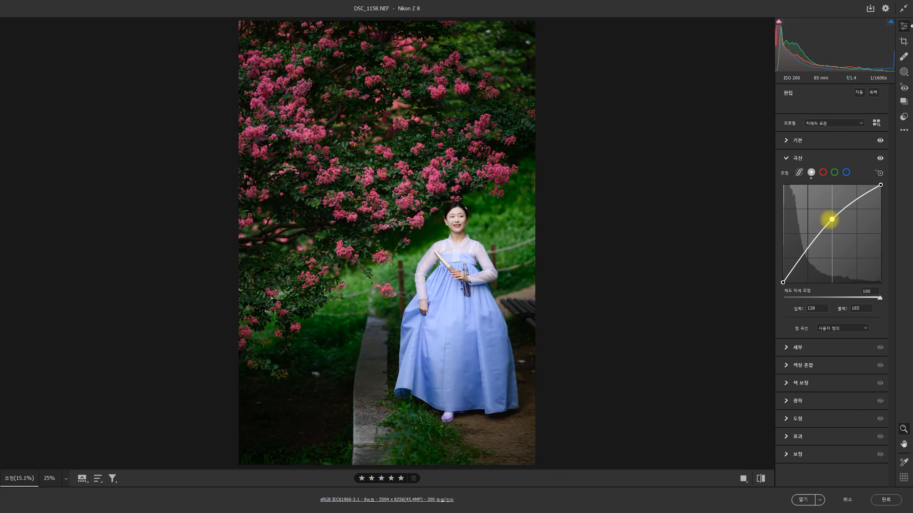
- Raise the exposure to +0.70 and lower the highlights to -31
click(786, 140)
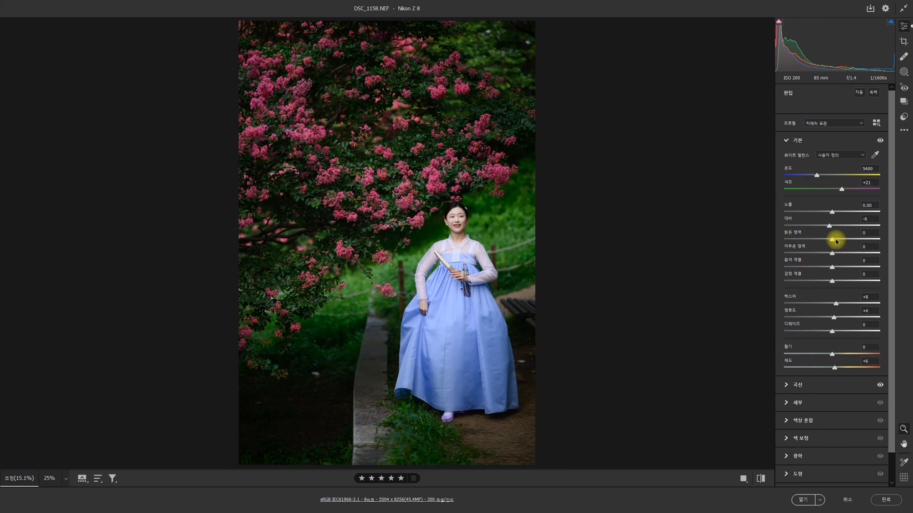
mouse_move(827, 241)
mouse_down()
mouse_move(807, 239)
mouse_move(863, 230)
mouse_move(826, 227)
mouse_up()
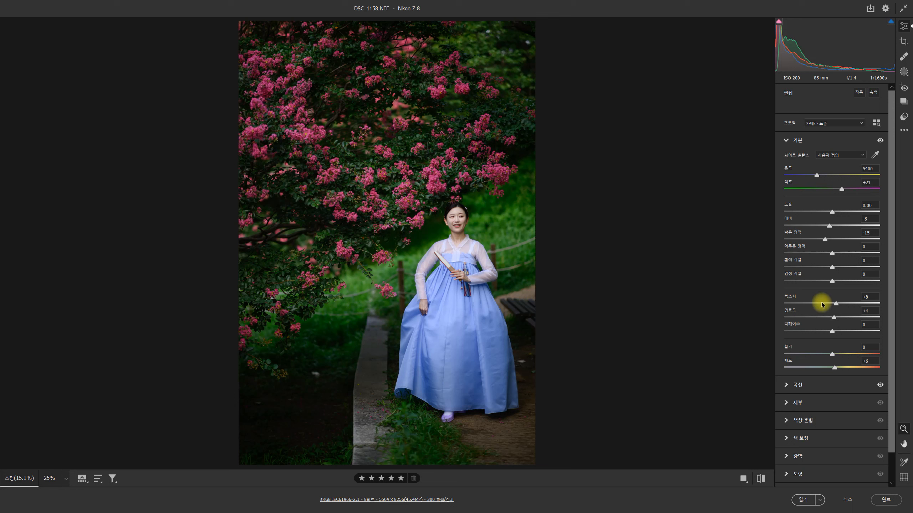
click(784, 387)
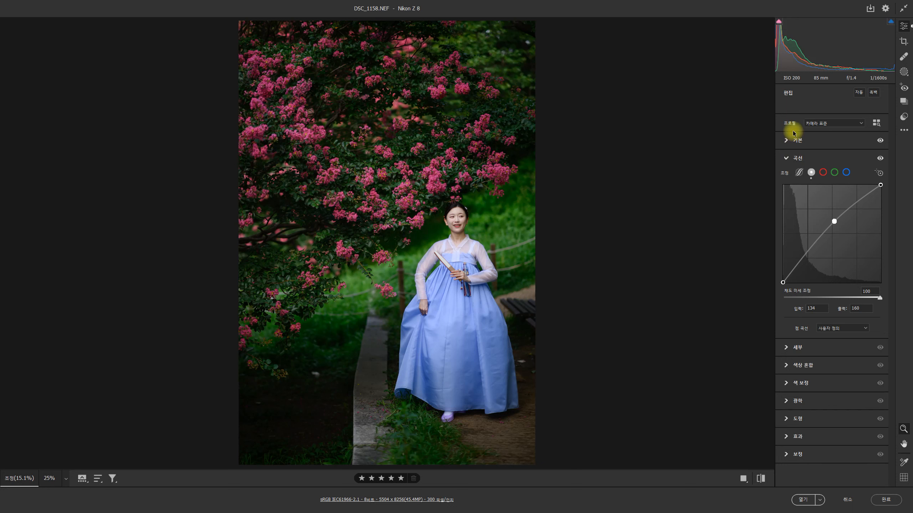
click(784, 141)
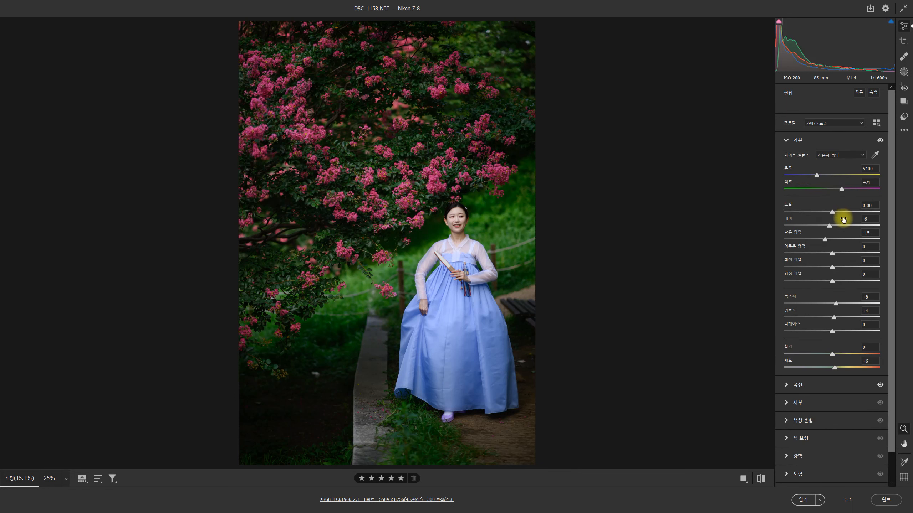
drag(833, 212, 817, 240)
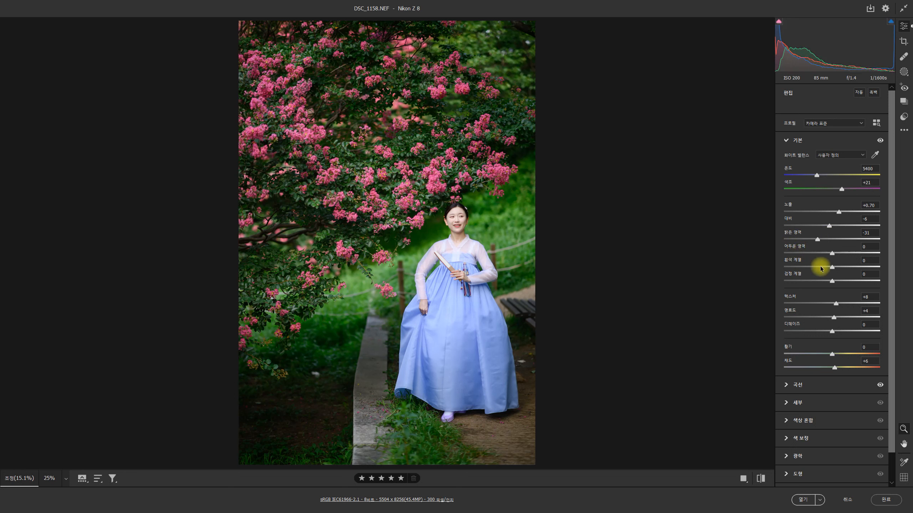
- Move the tone curve's midtone point to input 138, output 159, and discard the Camera Raw edits to DSC_1158.NEF
click(785, 382)
drag(834, 230, 835, 221)
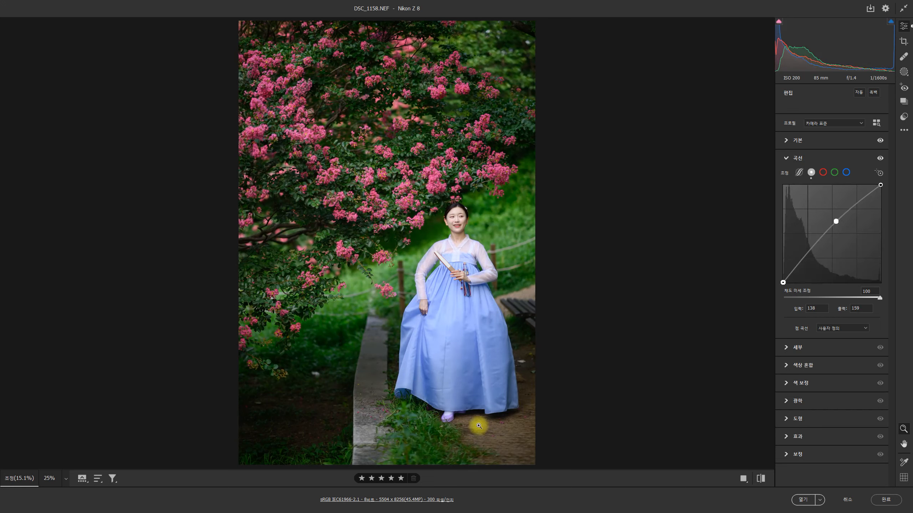
click(847, 500)
click(485, 208)
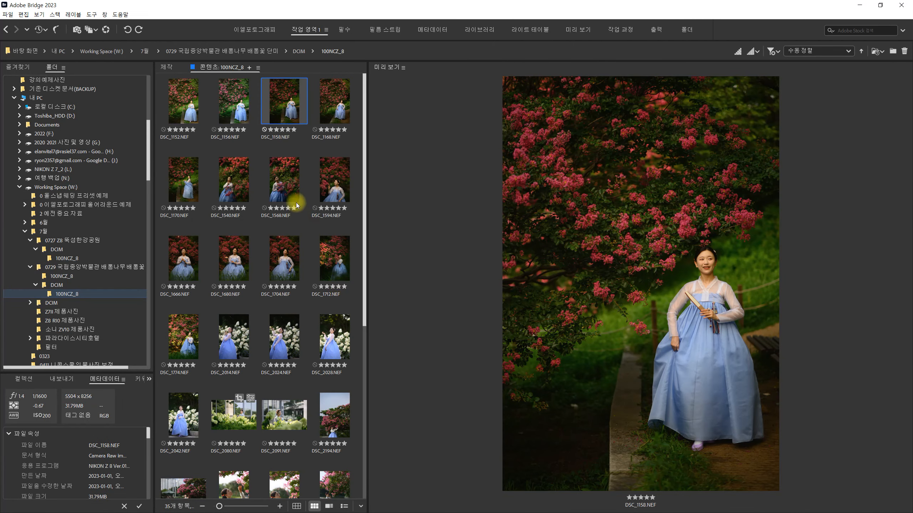
- Compare the previews of DSC_1540.NEF and DSC_1568.NEF, with DSC_1170.NEF as reference, for light and color differences
click(230, 199)
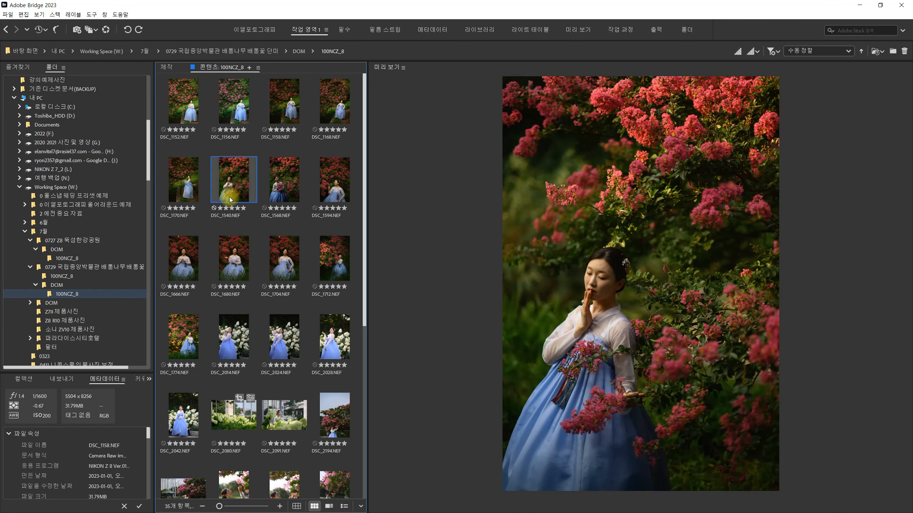
click(294, 196)
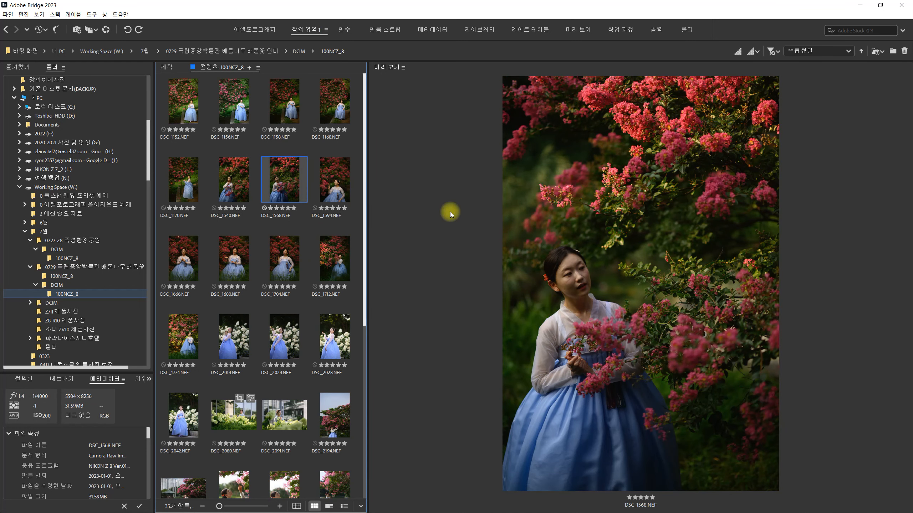
click(224, 191)
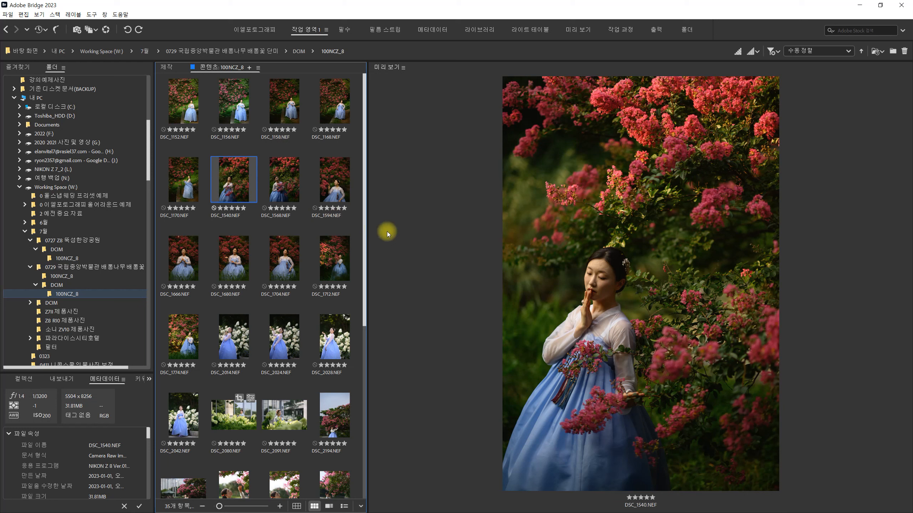
click(283, 195)
click(198, 190)
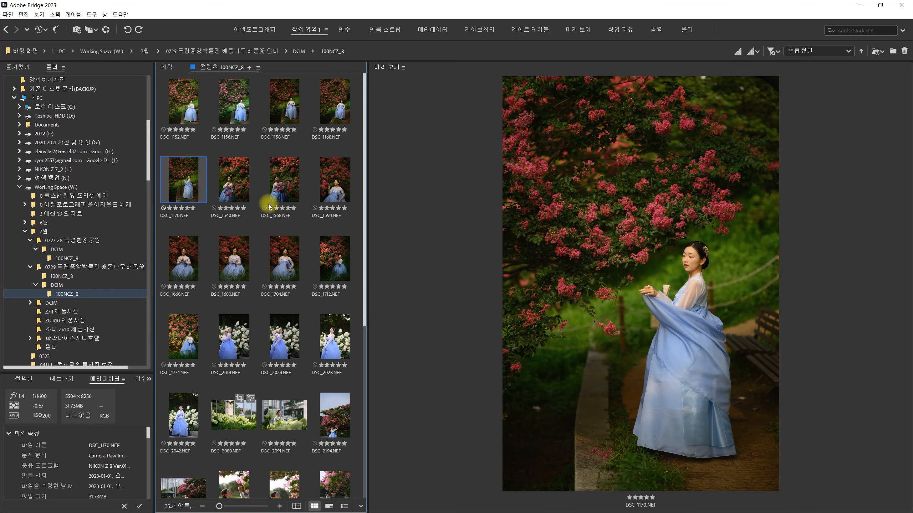
click(235, 196)
click(282, 197)
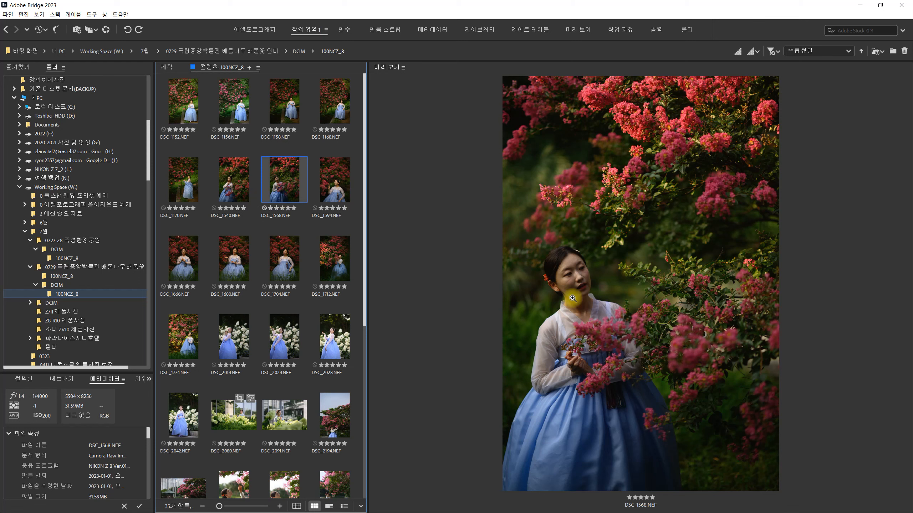
click(221, 187)
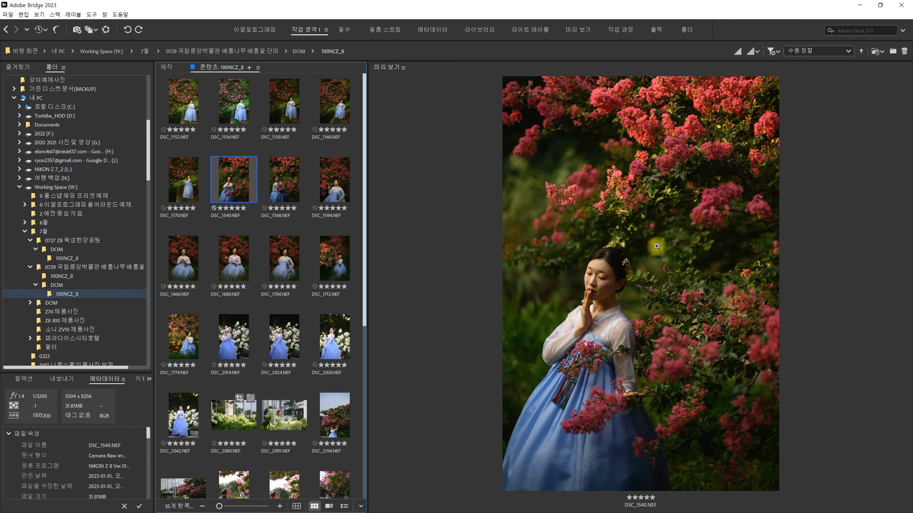
click(292, 197)
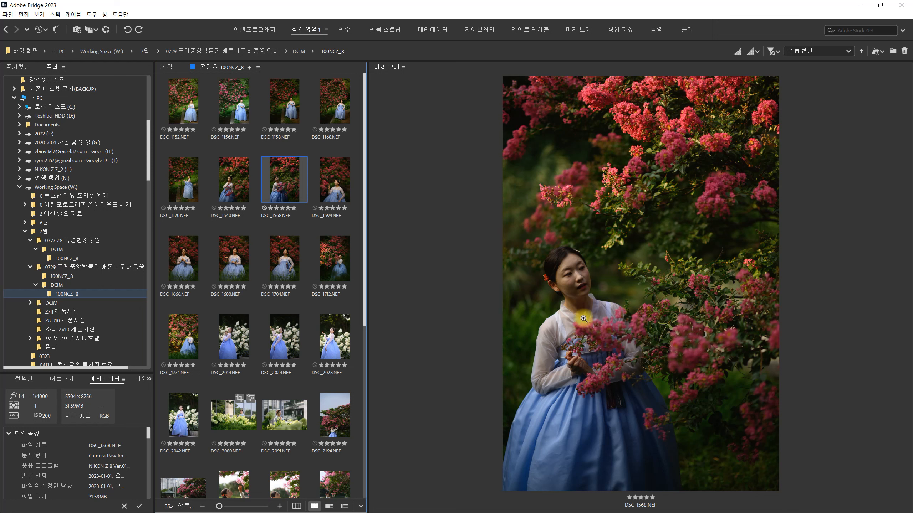
click(228, 183)
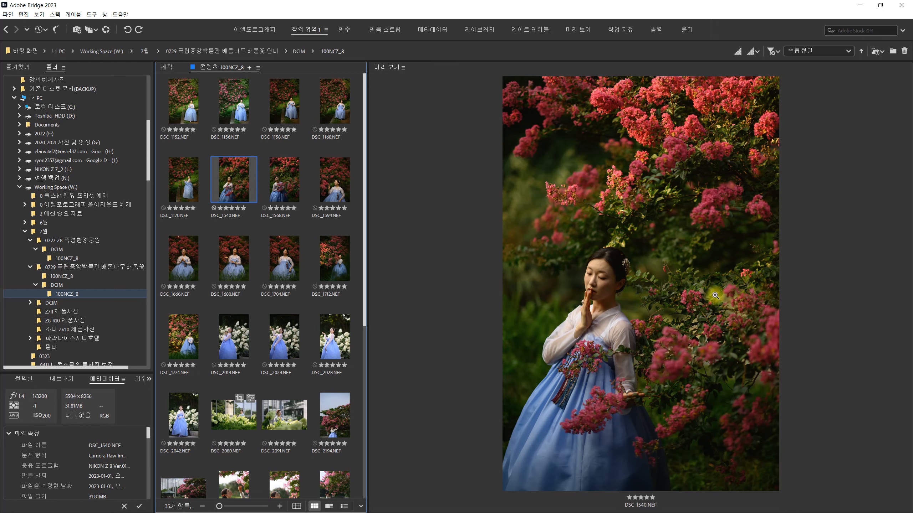
click(282, 187)
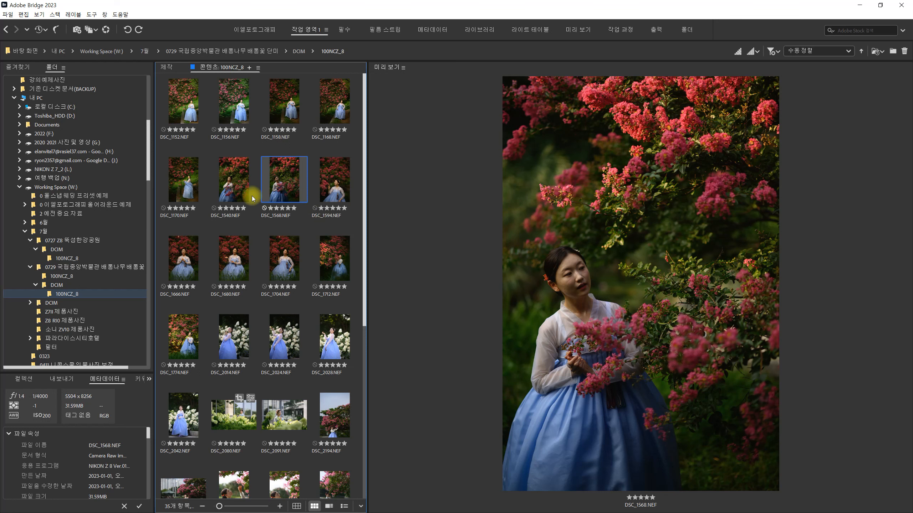
click(239, 192)
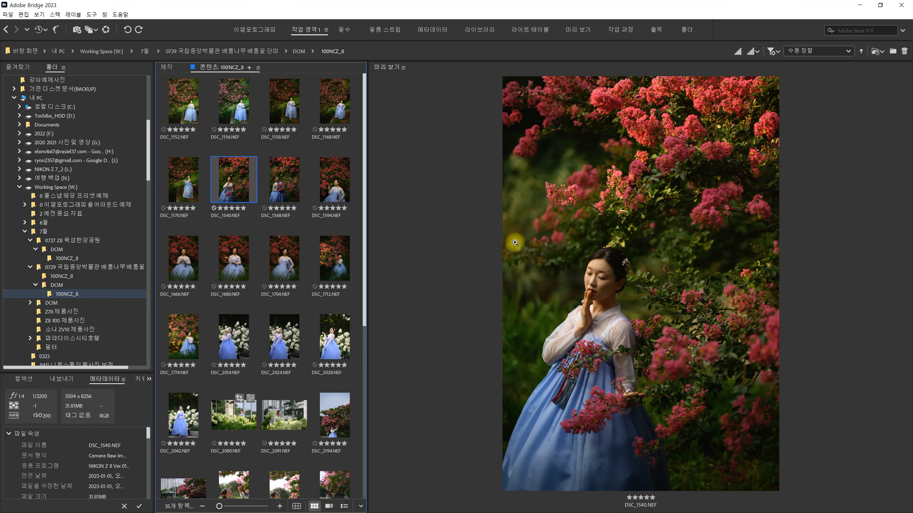
click(298, 188)
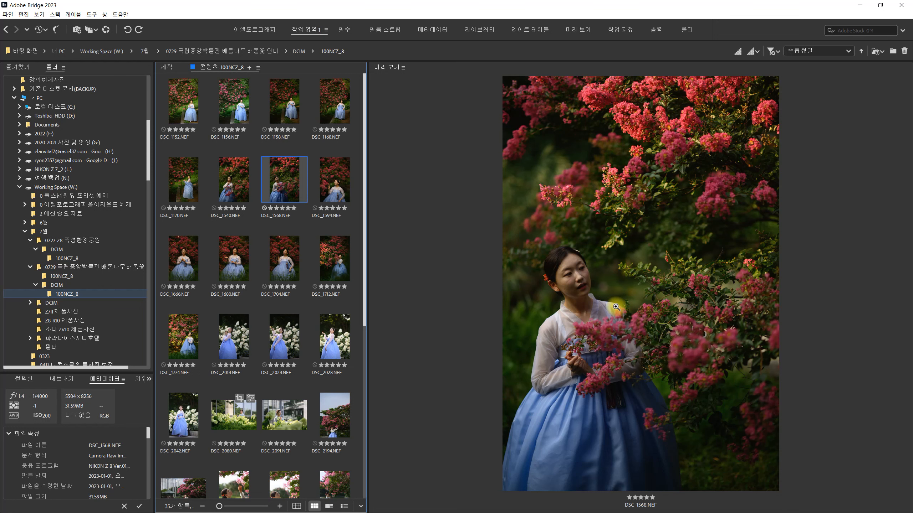
- Compare the previews of DSC_1594.NEF, DSC_1666.NEF, DSC_1680.NEF and DSC_1704.NEF for tone and color differences
click(341, 195)
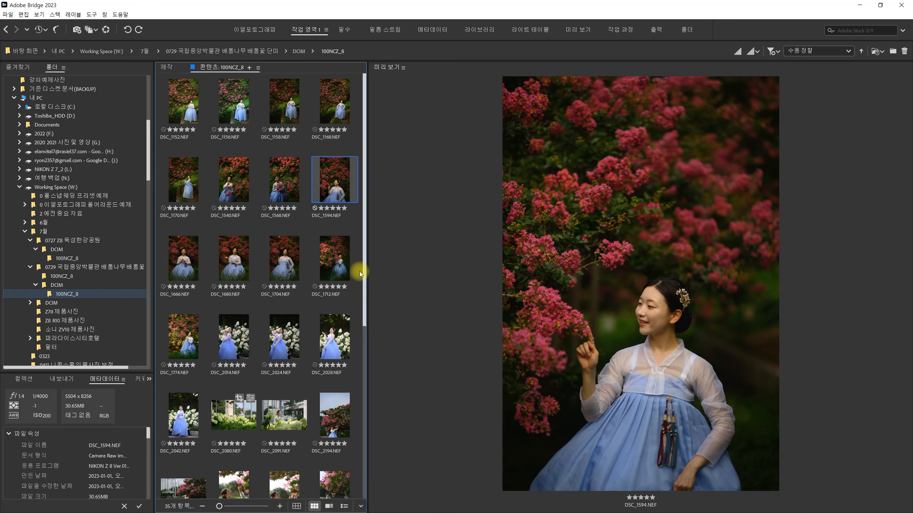
click(181, 269)
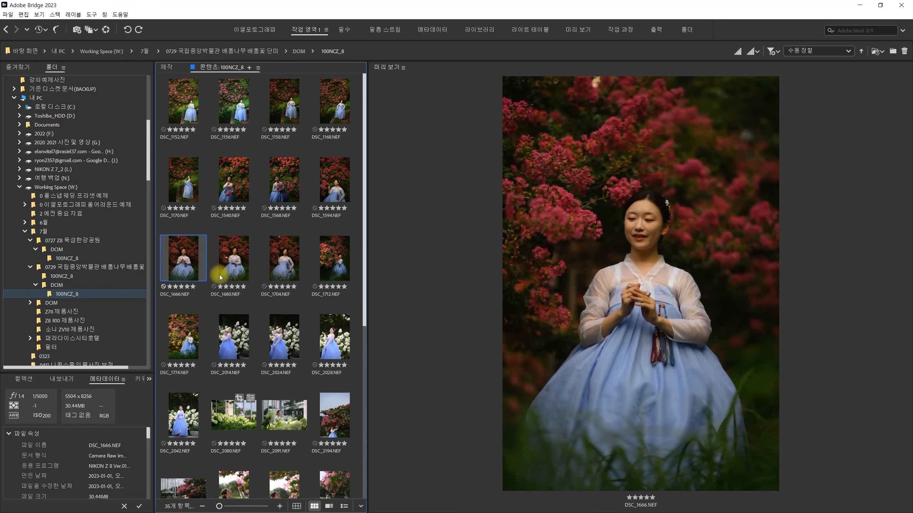
click(229, 275)
click(176, 280)
click(238, 270)
click(177, 265)
click(245, 272)
click(280, 273)
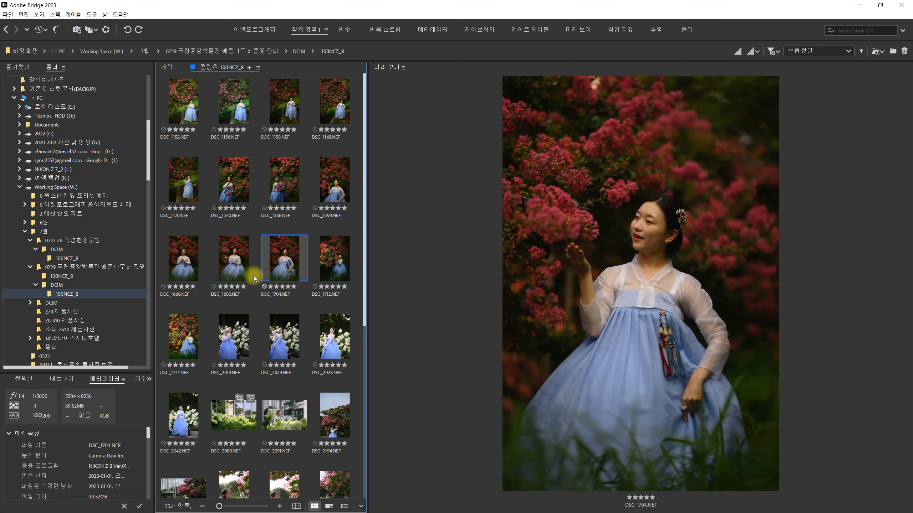
- Compare the previews of DSC_1666.NEF, DSC_1680.NEF and DSC_1704.NEF again for differences in color tone
click(253, 272)
click(283, 270)
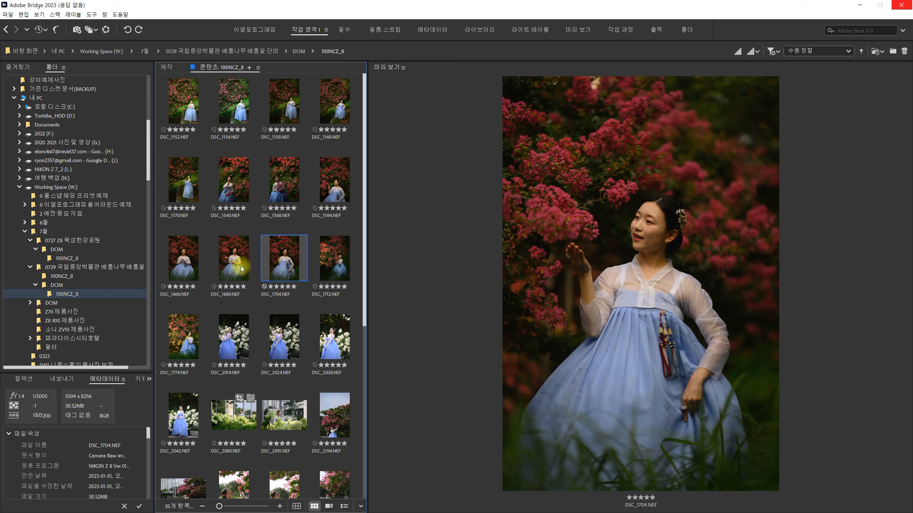
click(232, 245)
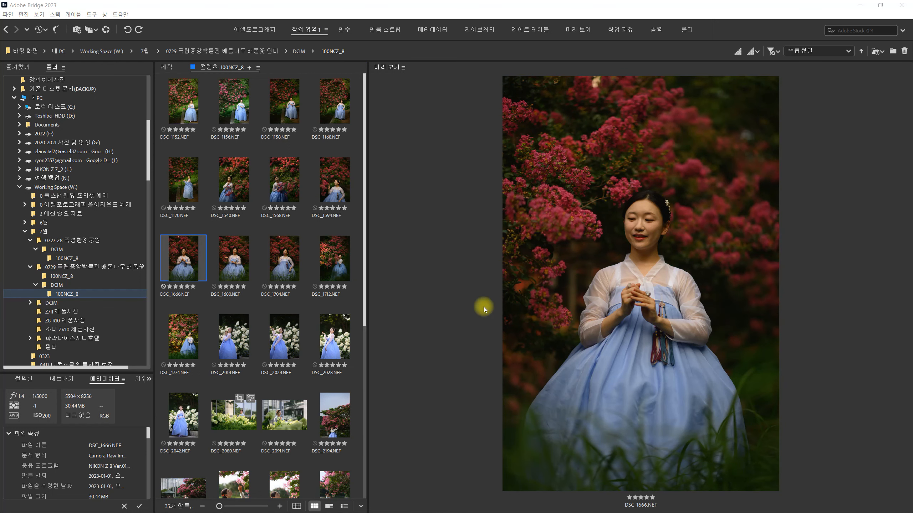
click(277, 275)
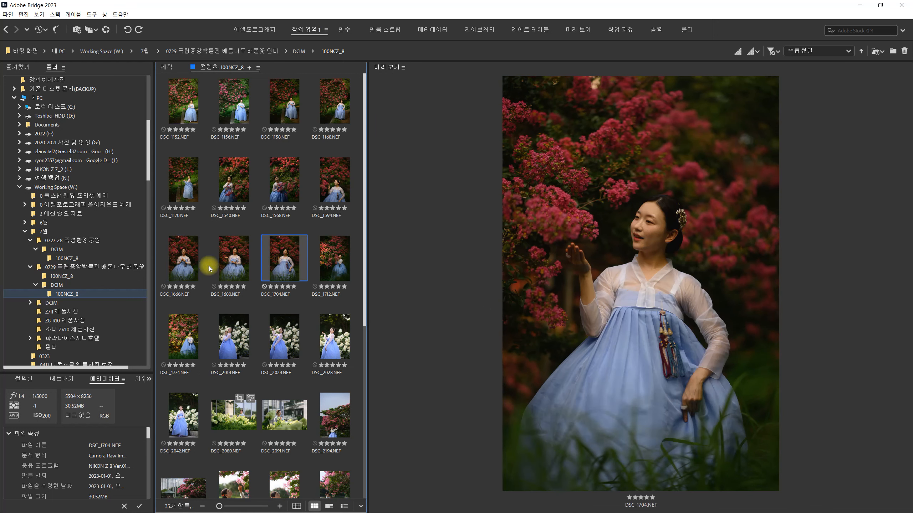
click(184, 269)
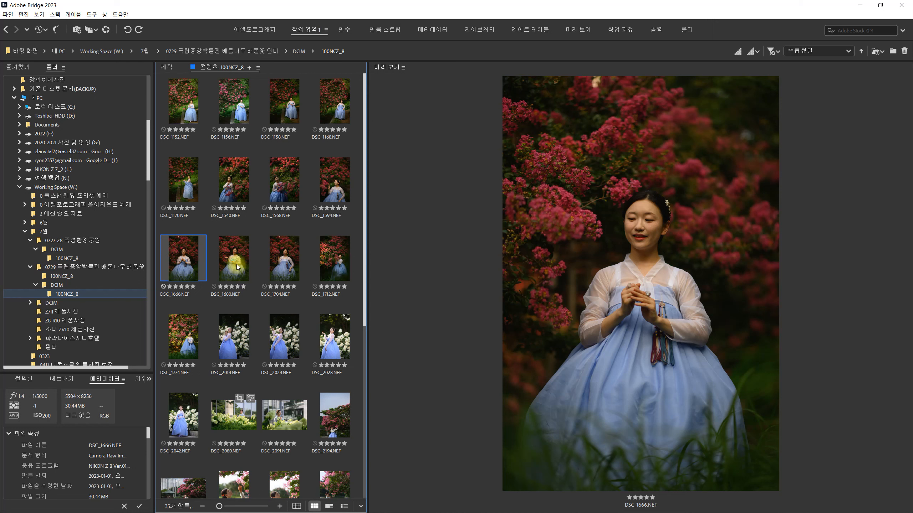
click(281, 261)
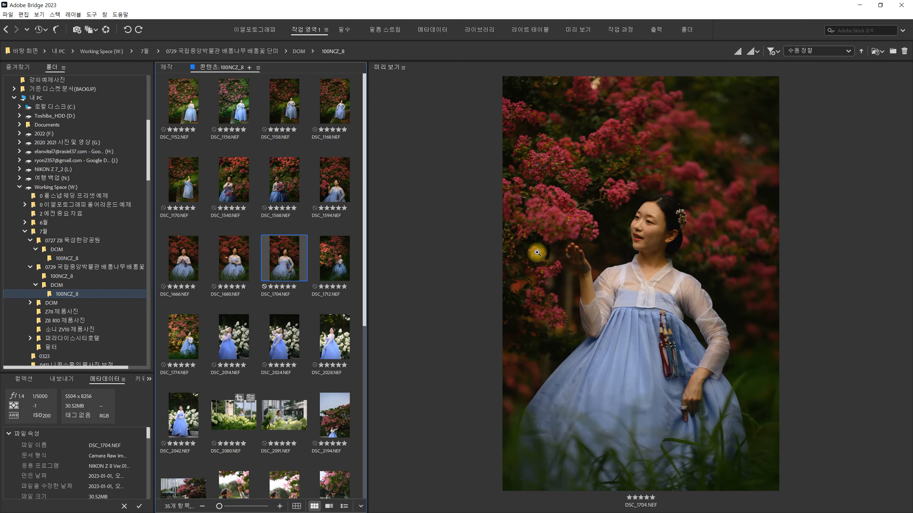
- Recheck DSC_1666.NEF against DSC_1704.NEF, and preview DSC_1712.NEF and DSC_1774.NEF to compare their light and color
click(194, 261)
click(287, 265)
click(329, 264)
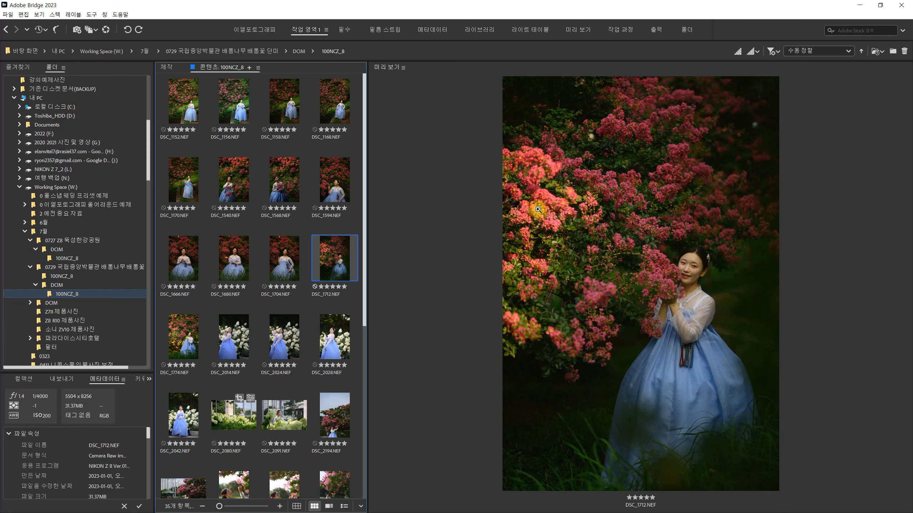
click(190, 338)
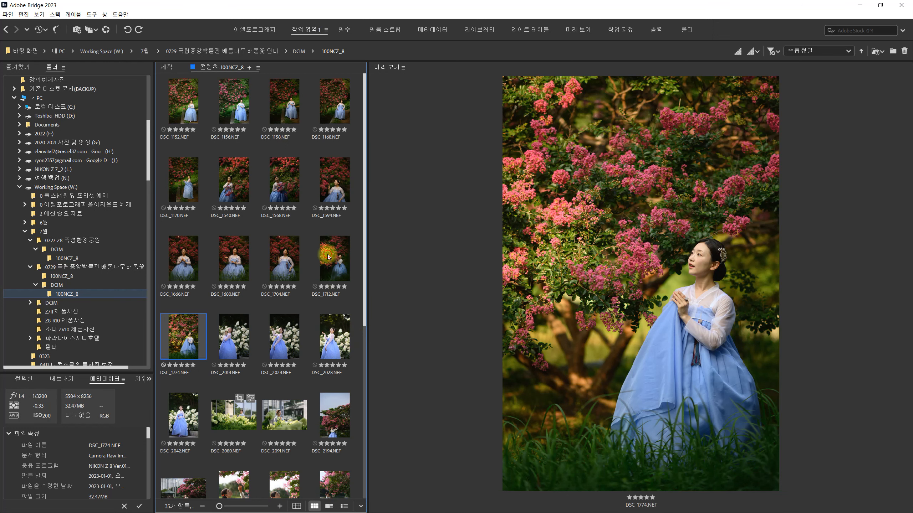
- Open DSC_1712.NEF in Camera Raw and set the white balance temperature to 5400 and the tint to +21
click(330, 267)
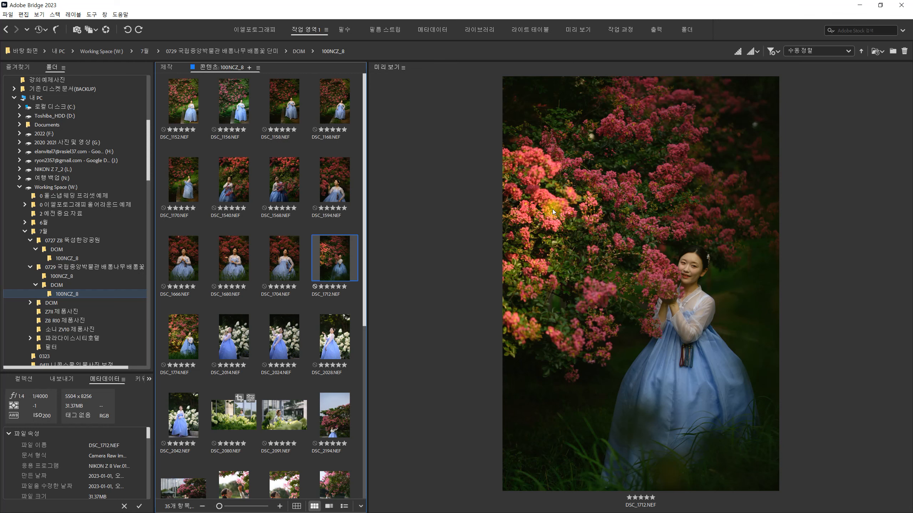
key(ctrl+r)
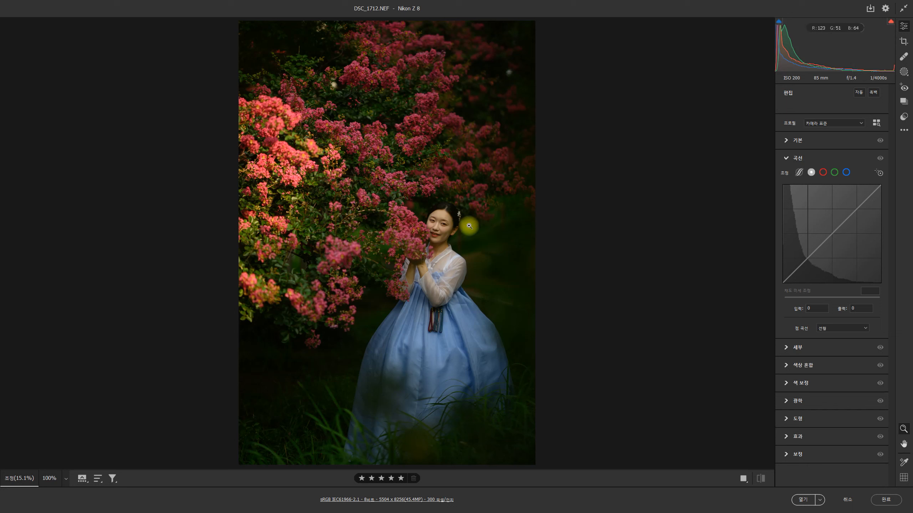
click(789, 146)
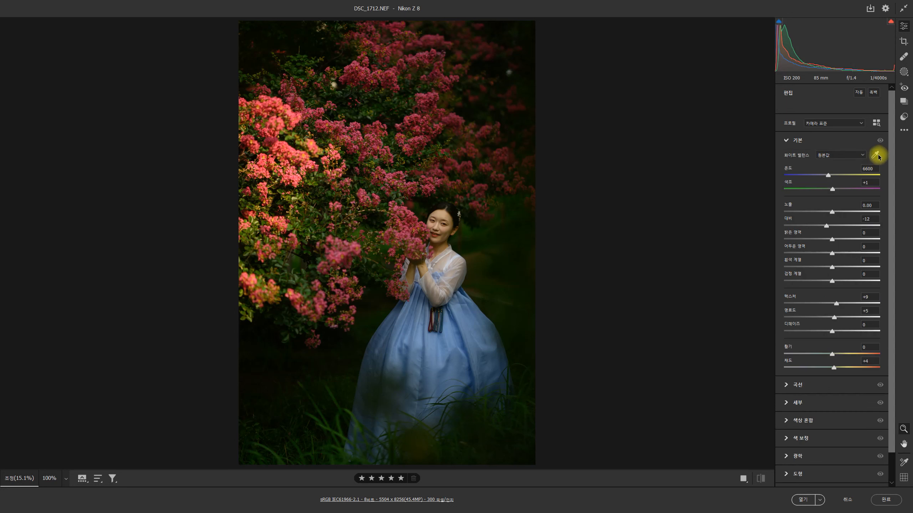
click(870, 167)
text(5400)
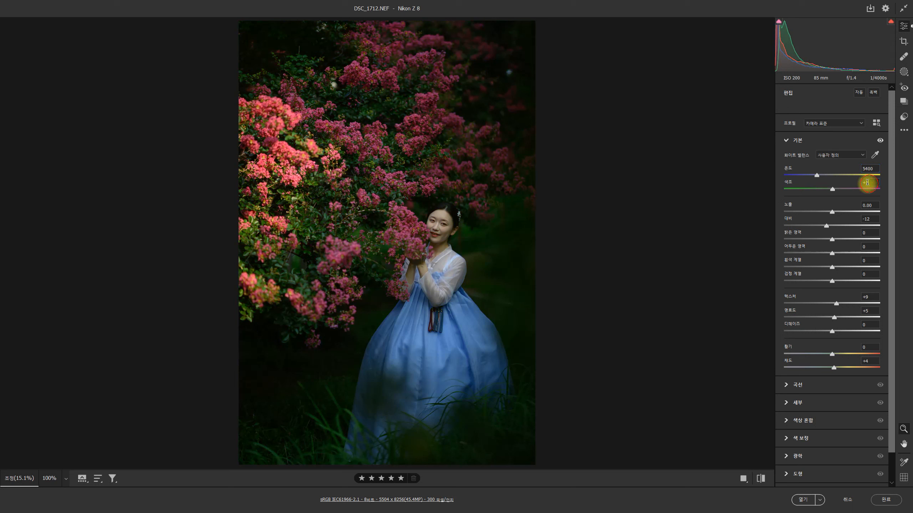
text(2)
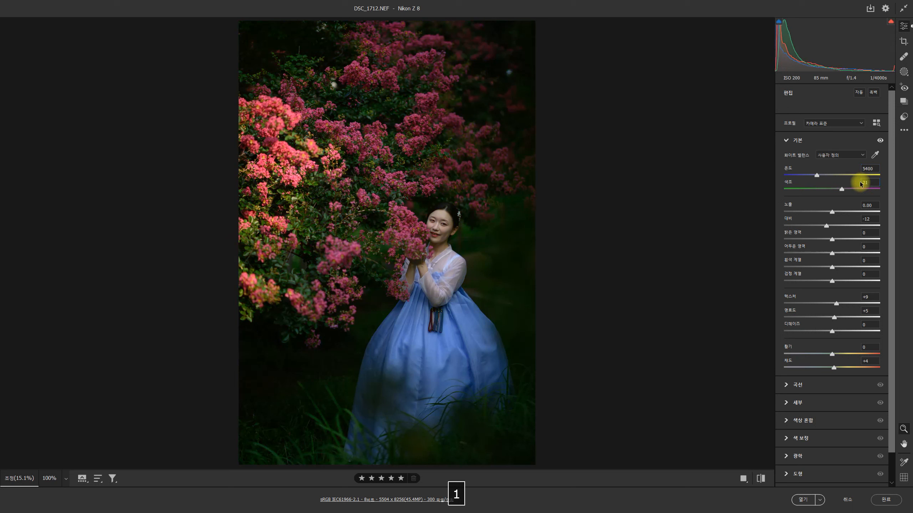
key(Return)
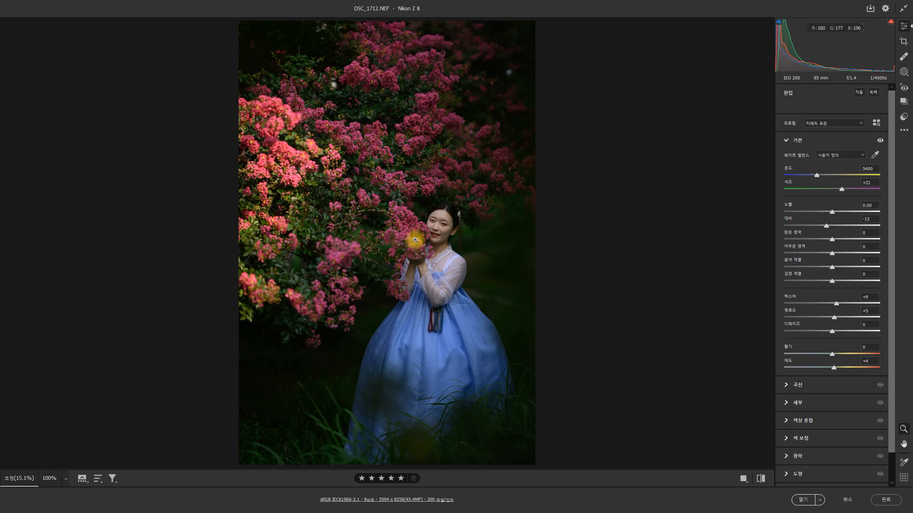
- Raise the overall exposure to +1.20 and compare the photo with its original settings
drag(833, 213, 838, 211)
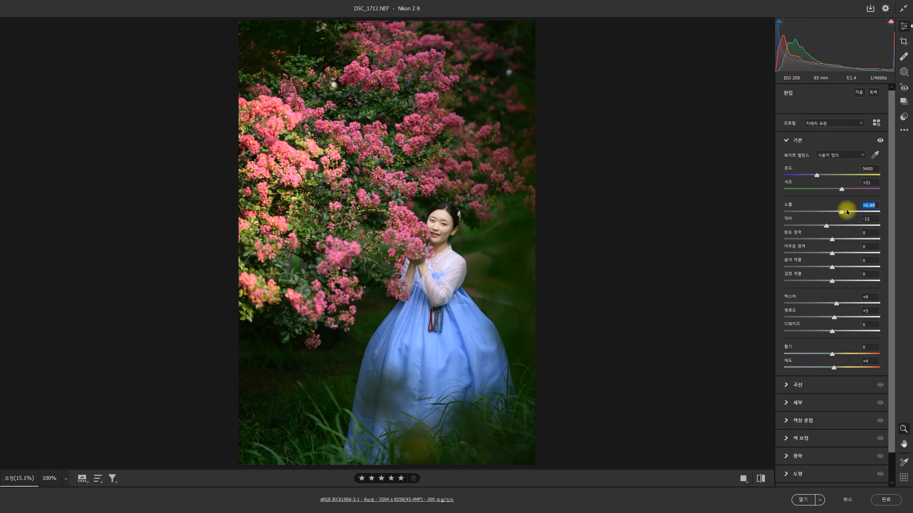
mouse_move(847, 212)
mouse_down()
mouse_move(831, 211)
mouse_move(843, 213)
mouse_up()
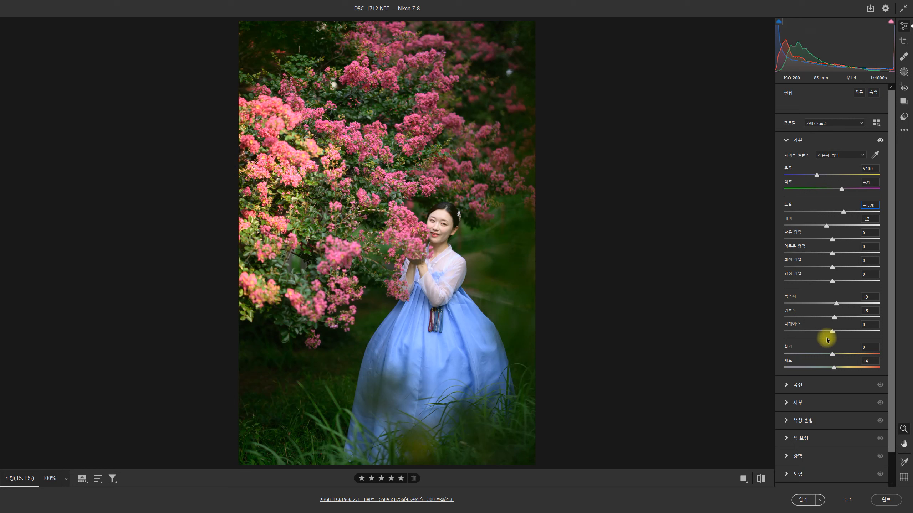
click(759, 479)
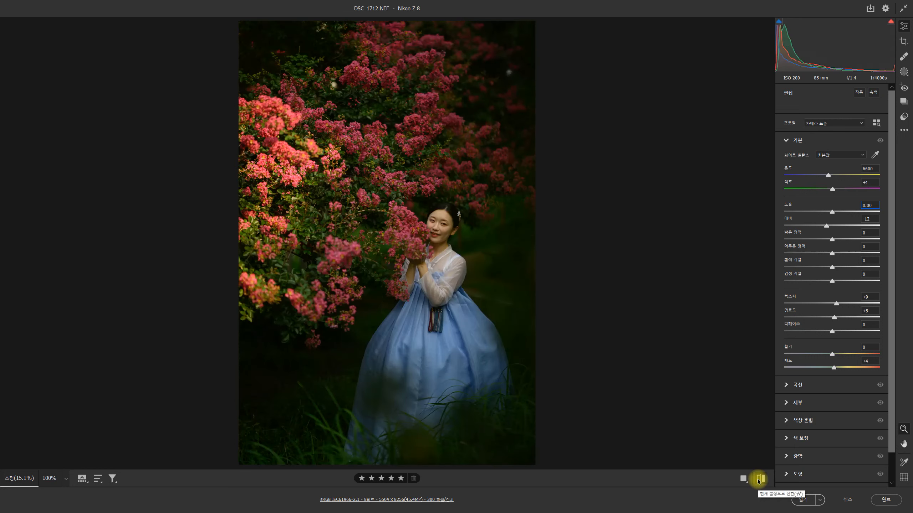
click(760, 480)
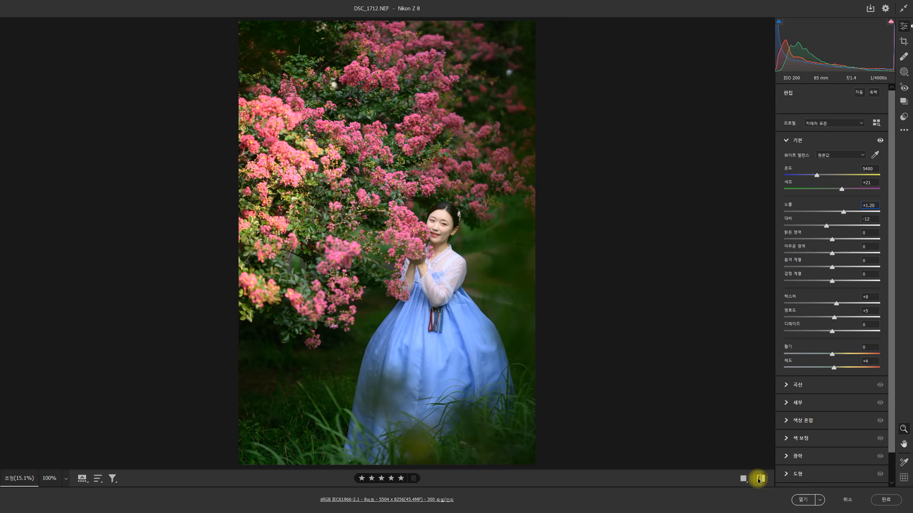
click(760, 479)
click(760, 480)
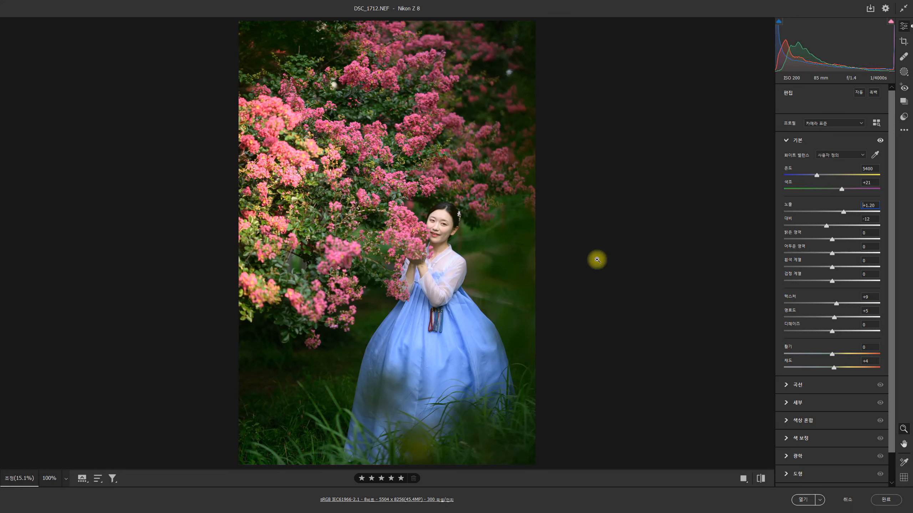
- Set the overall exposure to +0.25, mask the subject automatically and set the mask's exposure to +0.20
drag(843, 212, 835, 213)
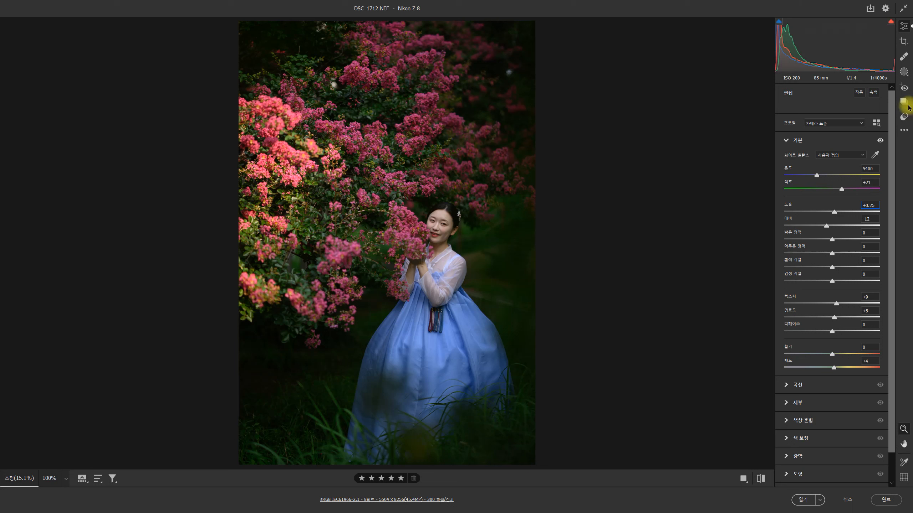
click(903, 73)
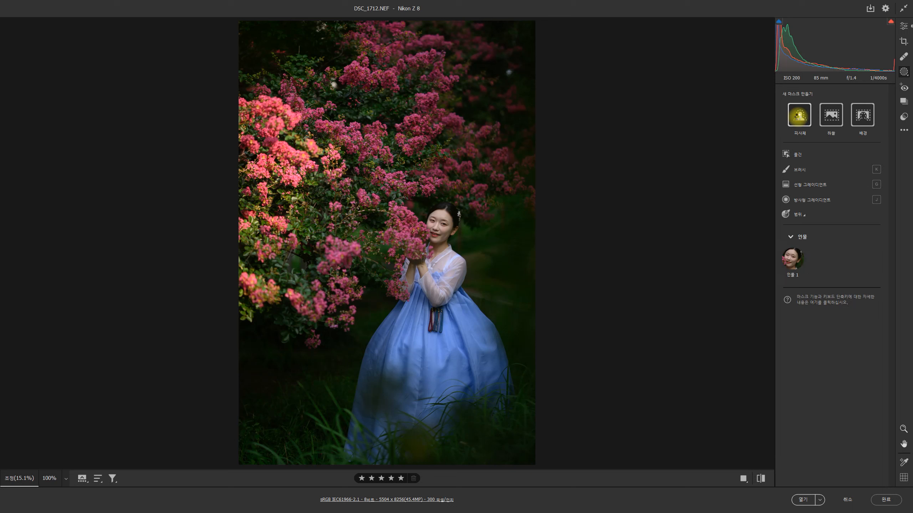
click(800, 115)
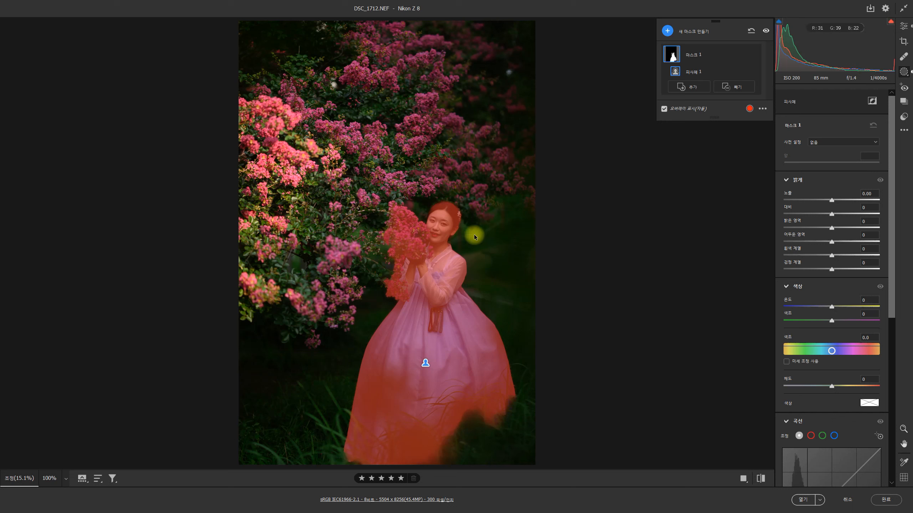
mouse_move(833, 200)
mouse_down()
mouse_move(871, 202)
mouse_move(828, 205)
mouse_move(838, 205)
mouse_up()
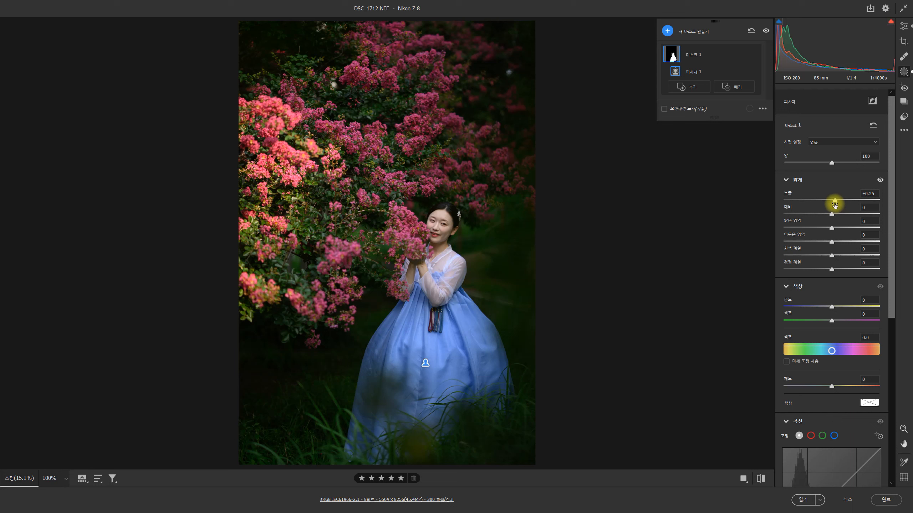
drag(834, 200, 837, 200)
- Compare the masked portrait with its original settings and apply the Camera Raw edits without opening the image
click(761, 478)
click(761, 478)
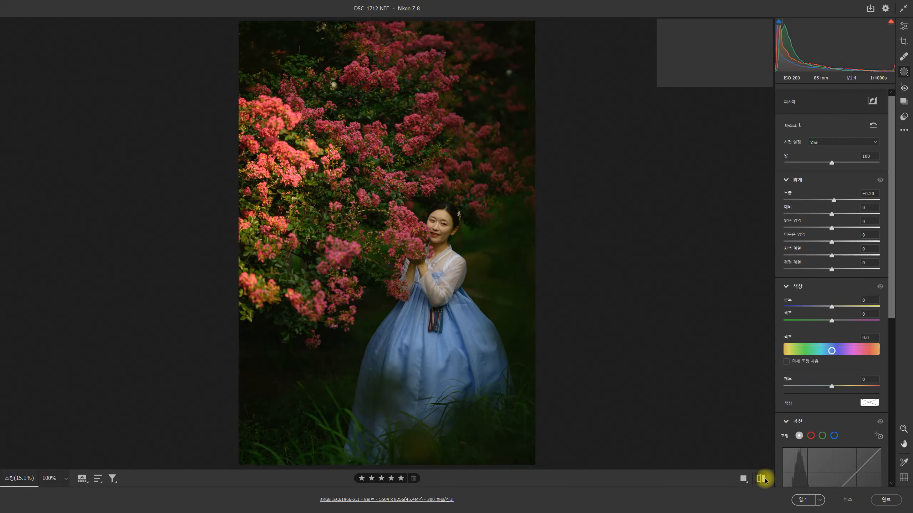
click(764, 478)
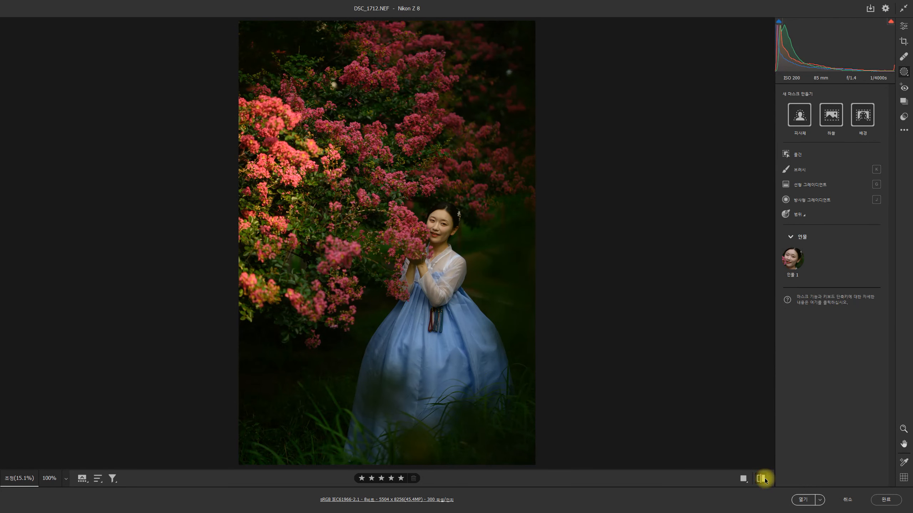
click(765, 478)
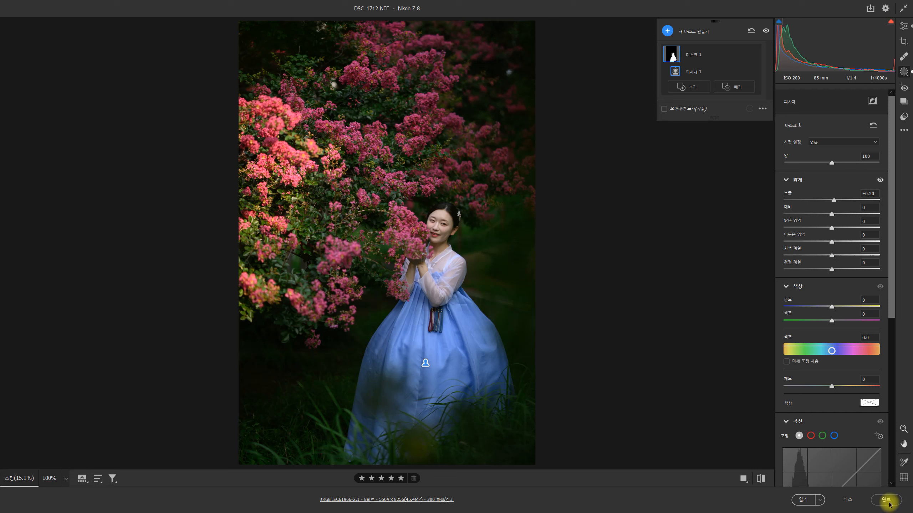
click(870, 503)
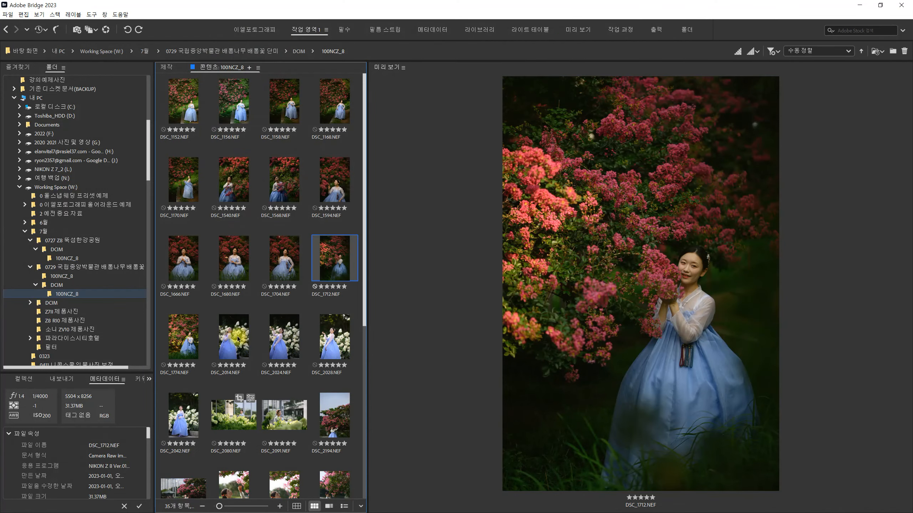
- Open DSC_1774.NEF in Camera Raw and set the white balance temperature to 5400 and the tint to +21
click(196, 349)
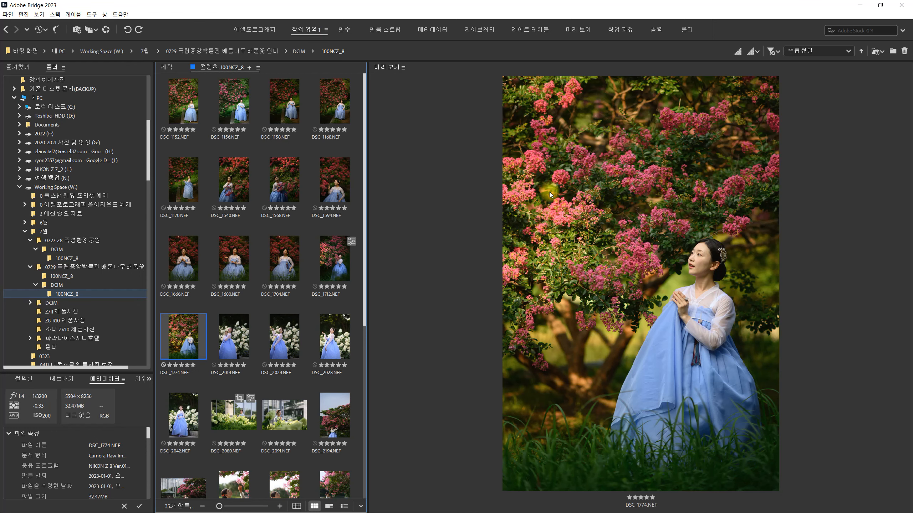
key(ctrl+r)
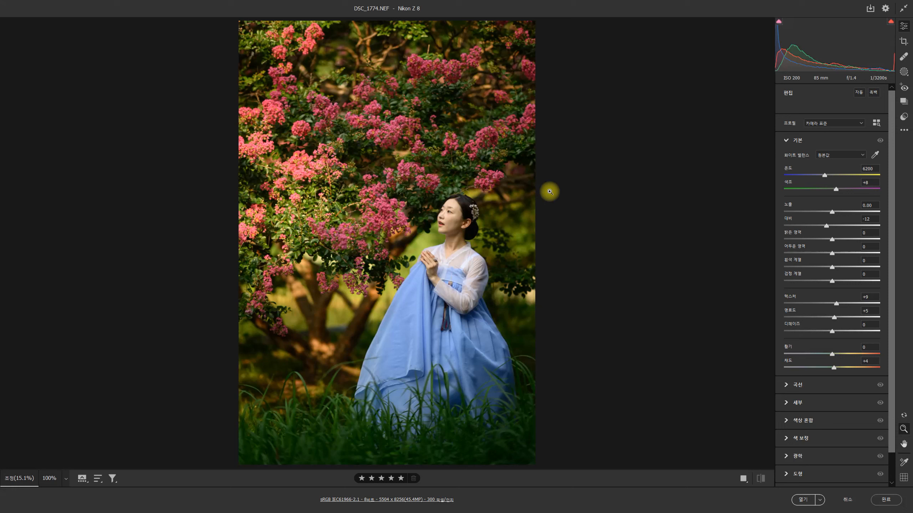
click(870, 168)
text(5400)
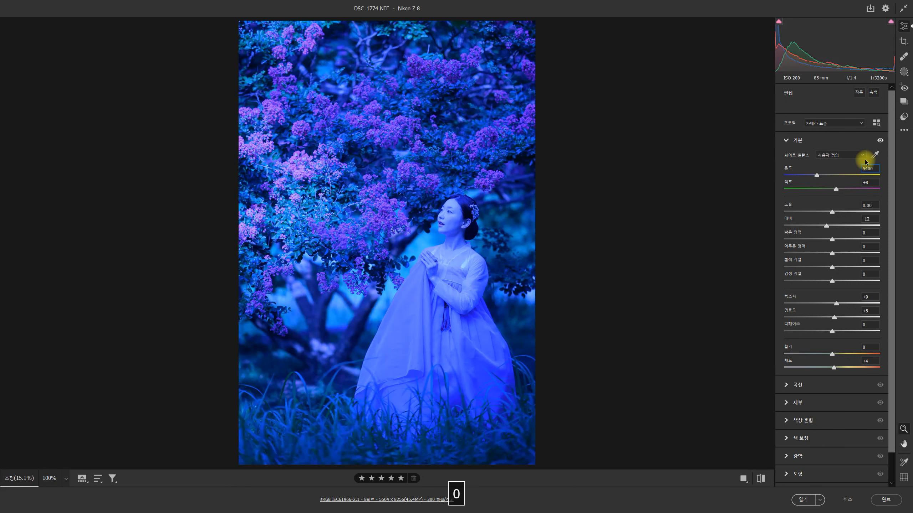
click(871, 182)
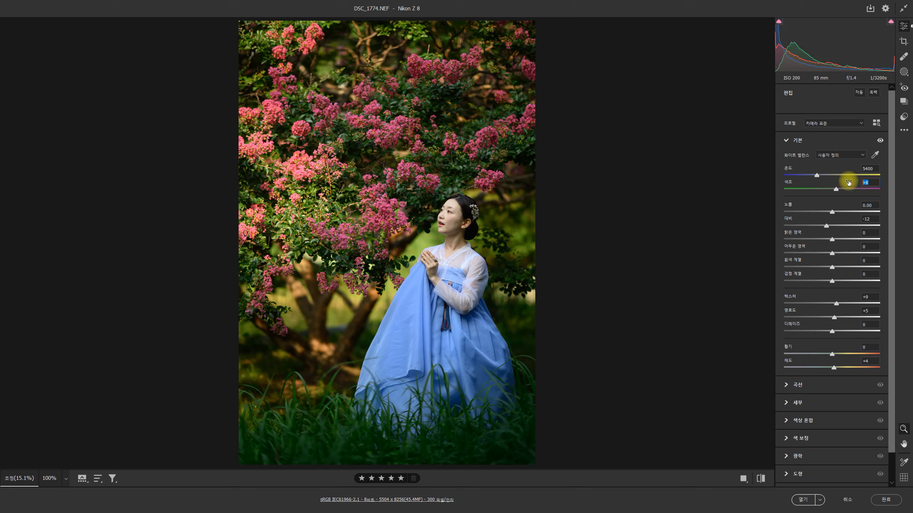
text(21)
key(Return)
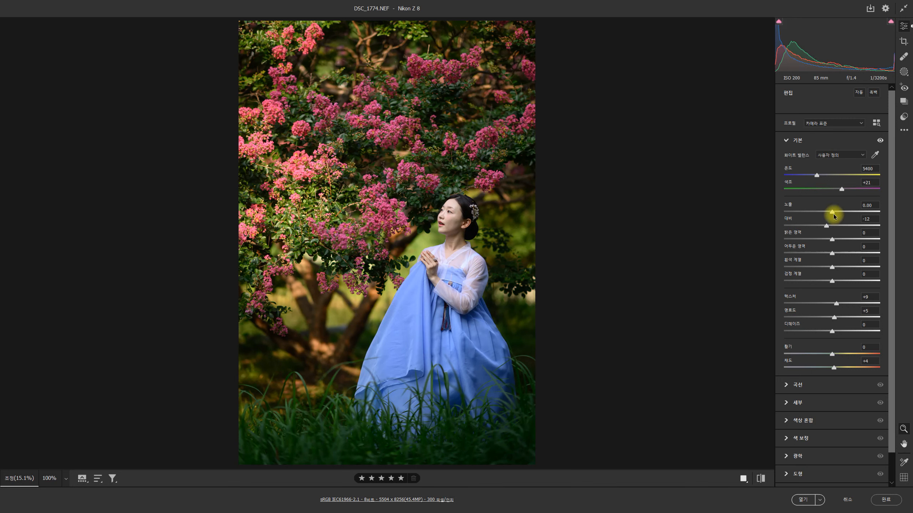
- Set the exposure of DSC_1774.NEF to +0.30, the contrast to -10 and the blacks to +60
drag(835, 216, 845, 216)
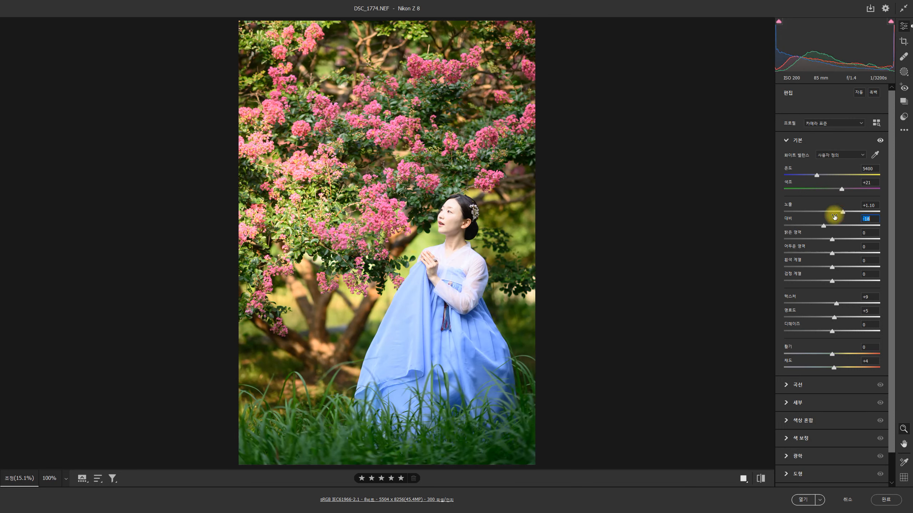
drag(844, 211, 838, 209)
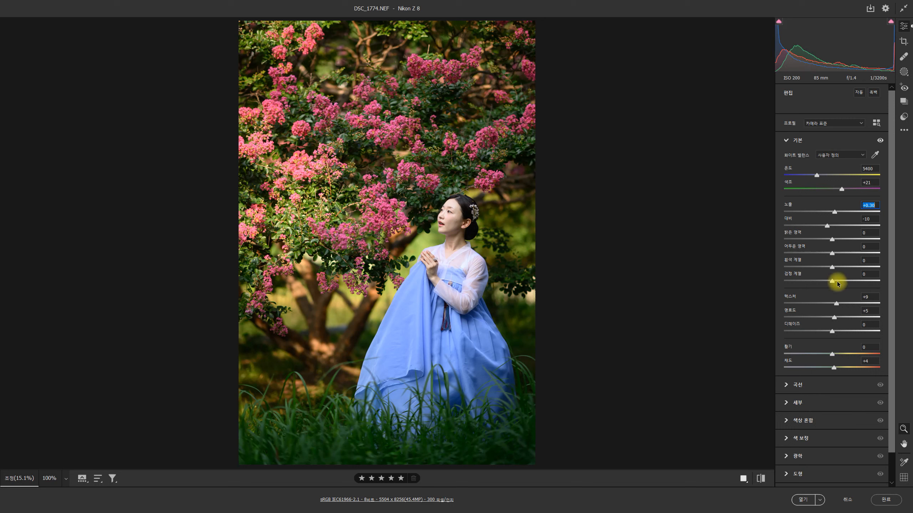
mouse_move(837, 284)
mouse_down()
mouse_move(787, 280)
mouse_move(877, 283)
mouse_move(788, 284)
mouse_move(819, 281)
mouse_up()
drag(886, 290, 869, 281)
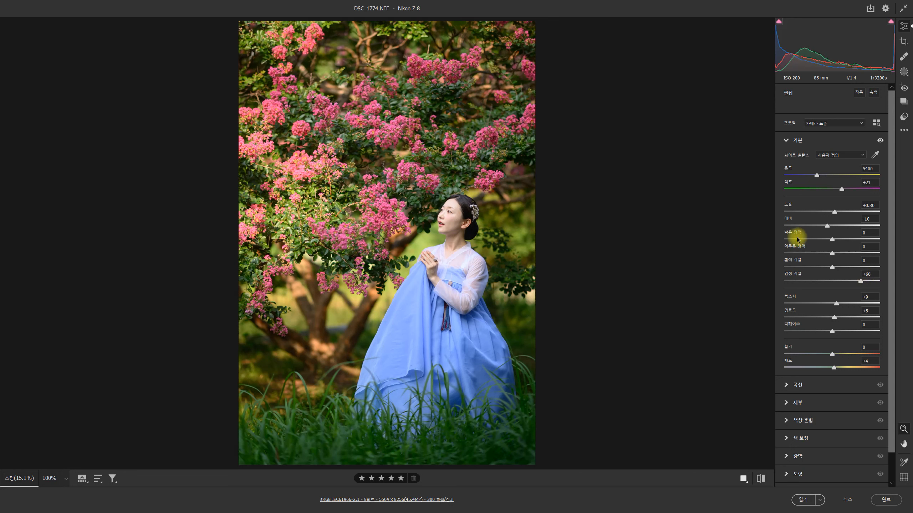
- Try the highlights of DSC_1774.NEF at -100 and -77 while checking the blossoms up close, and settle on -15
drag(832, 240, 776, 253)
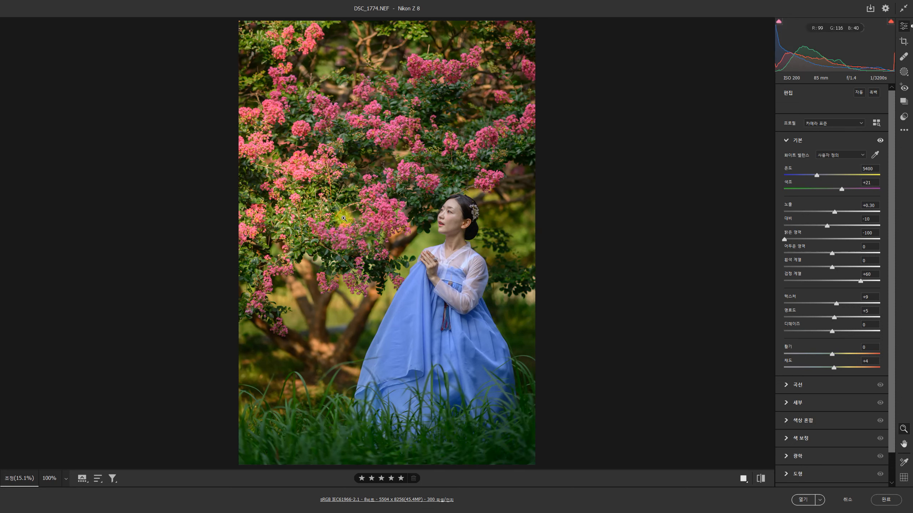
key(ctrl+equal)
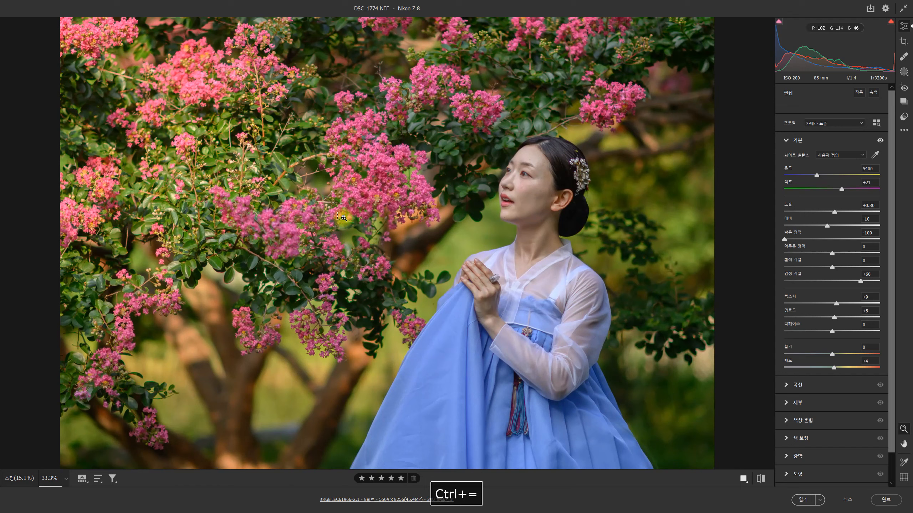
key(space)
drag(185, 206, 270, 302)
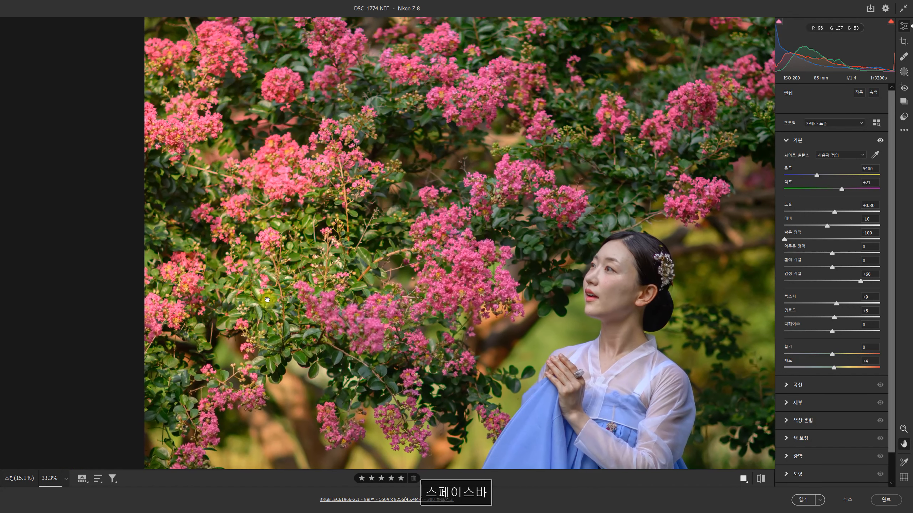
mouse_move(785, 240)
mouse_down()
mouse_move(868, 240)
mouse_move(750, 223)
mouse_move(831, 225)
mouse_move(785, 241)
mouse_move(832, 241)
mouse_move(780, 240)
mouse_move(809, 234)
mouse_move(783, 231)
mouse_move(835, 236)
mouse_move(795, 239)
mouse_up()
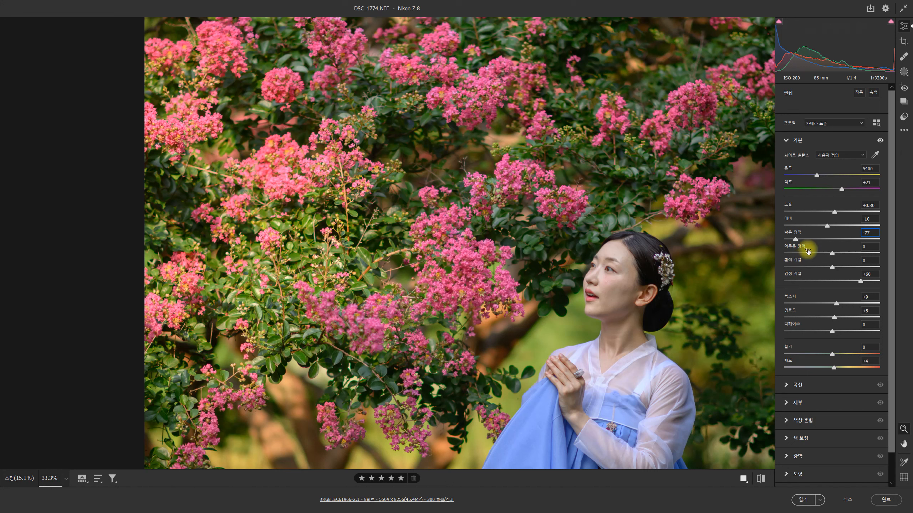
drag(796, 240, 825, 257)
click(662, 290)
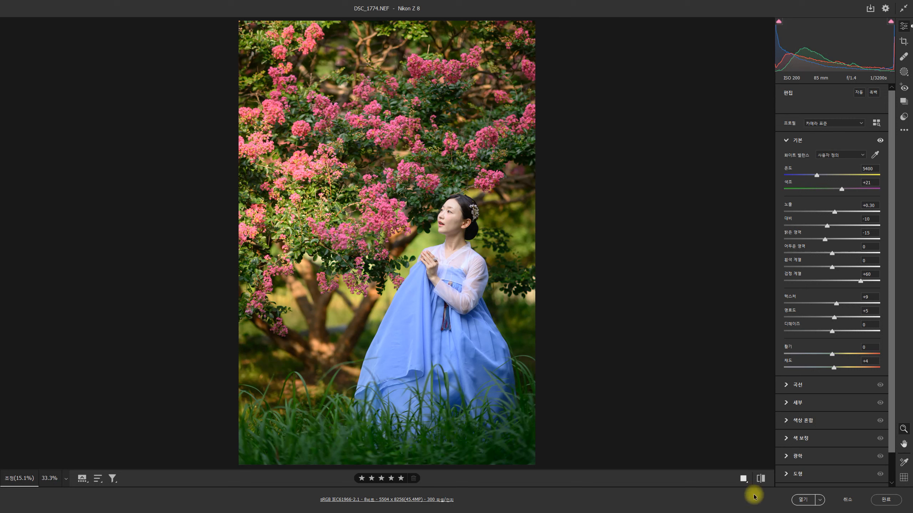
- Compare the adjusted DSC_1774.NEF portrait with its original settings
click(761, 478)
click(762, 478)
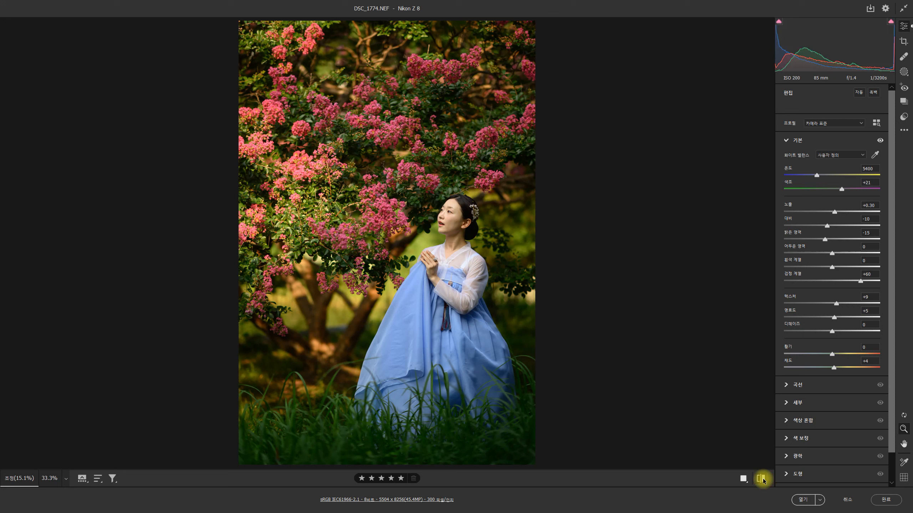
click(761, 478)
click(761, 479)
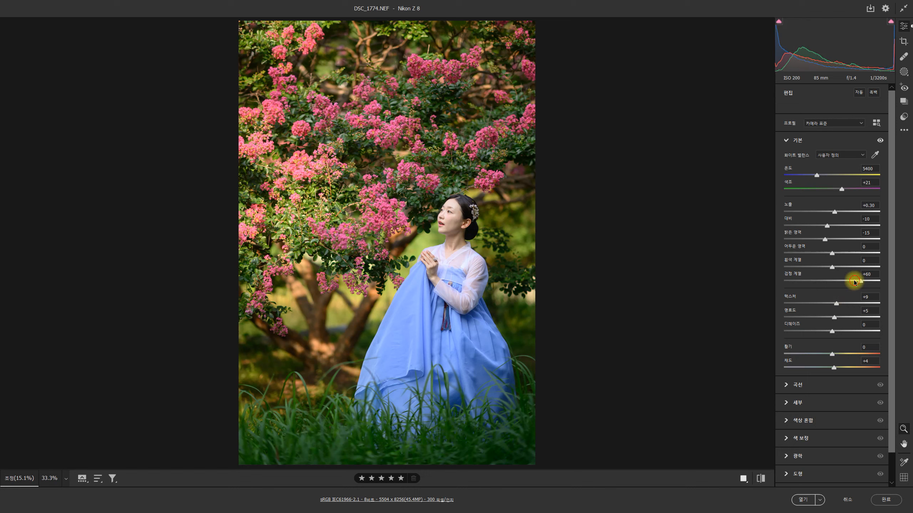
- Try the blacks of DSC_1774.NEF at +88 and close Camera Raw, discarding the edits
drag(855, 282, 874, 279)
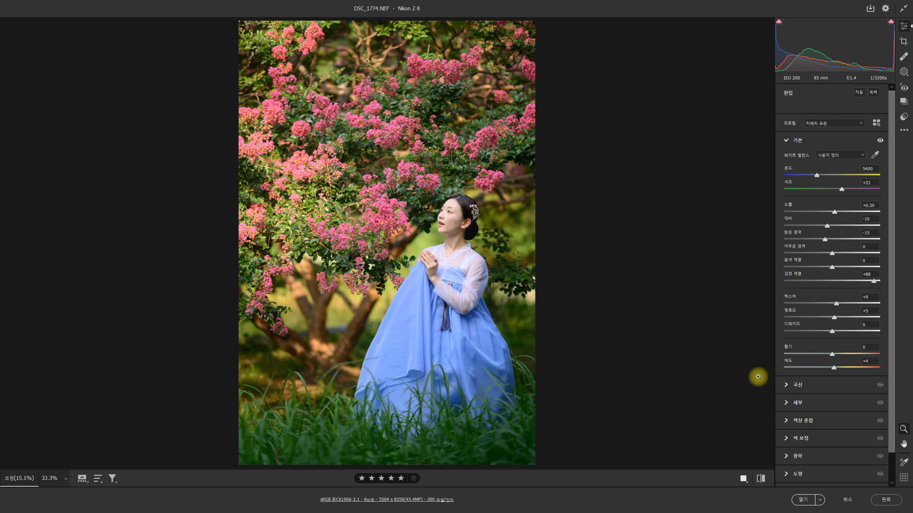
click(858, 499)
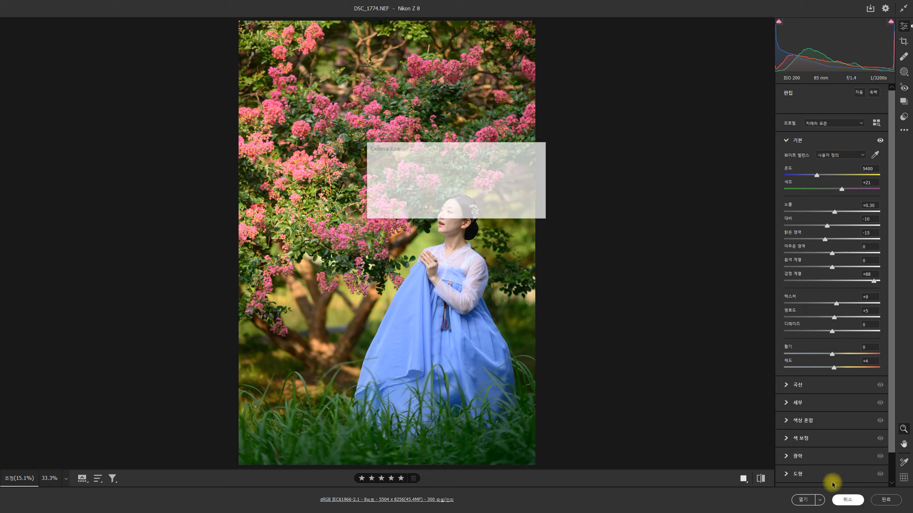
click(475, 211)
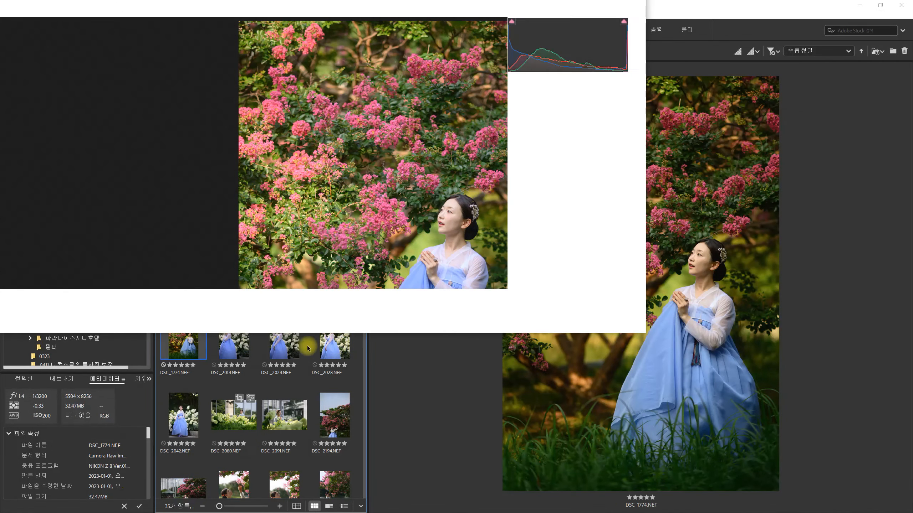
- Compare the previews of the white hydrangea portraits DSC_2014, DSC_2024, DSC_2028 and DSC_2042, and examine DSC_2080
scroll(325, 306, down, 3)
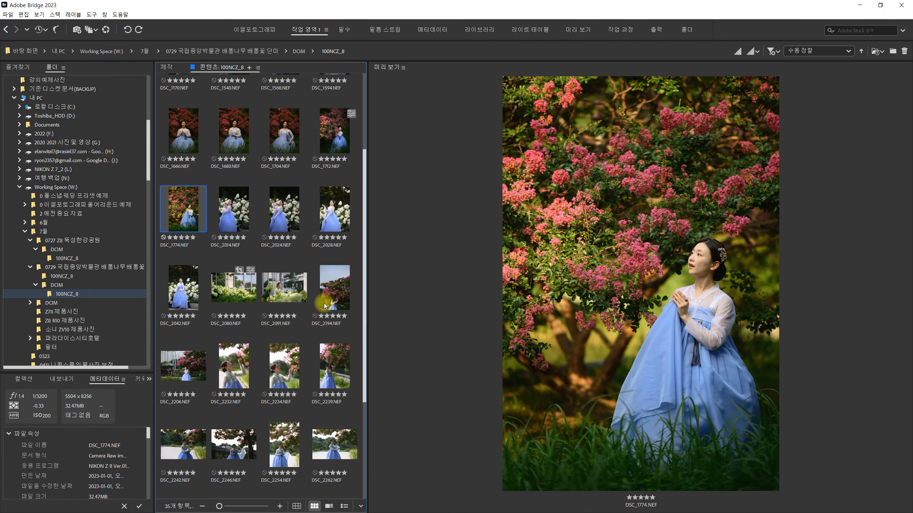
click(236, 226)
click(271, 230)
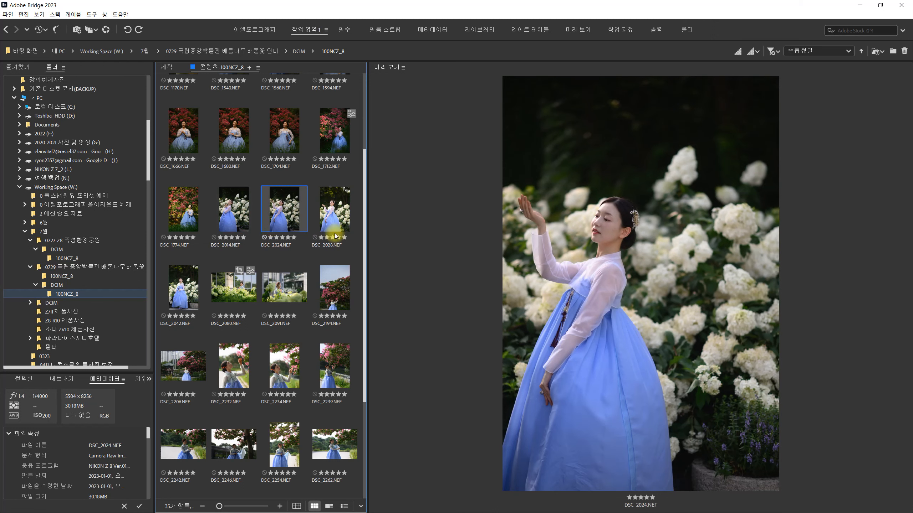
click(334, 226)
click(267, 218)
click(336, 224)
click(280, 223)
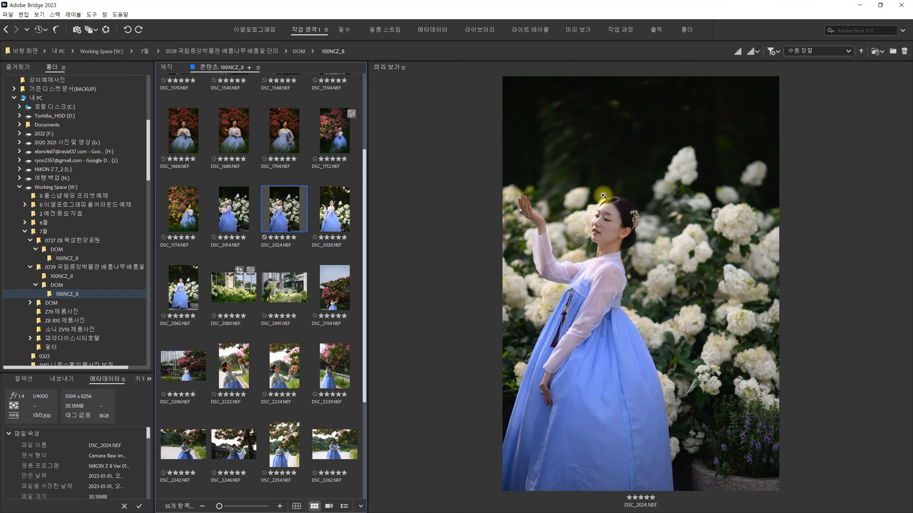
click(233, 220)
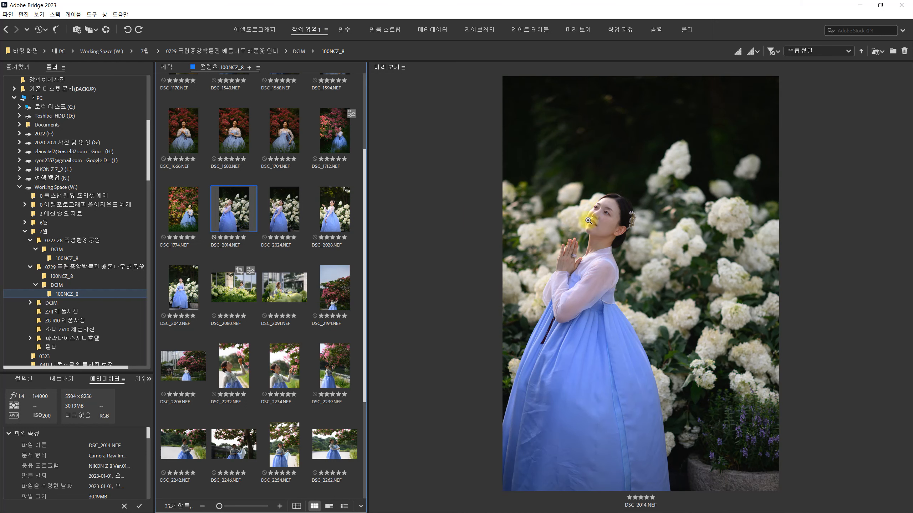
click(290, 220)
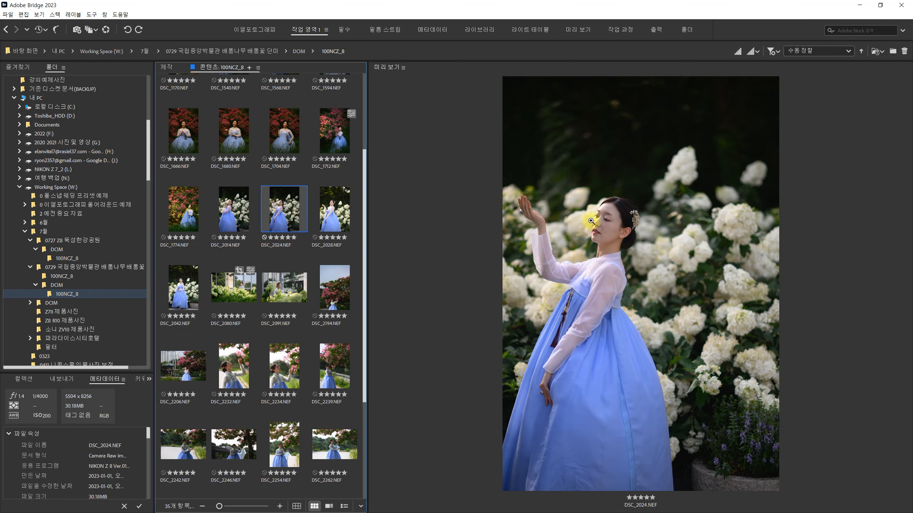
click(334, 213)
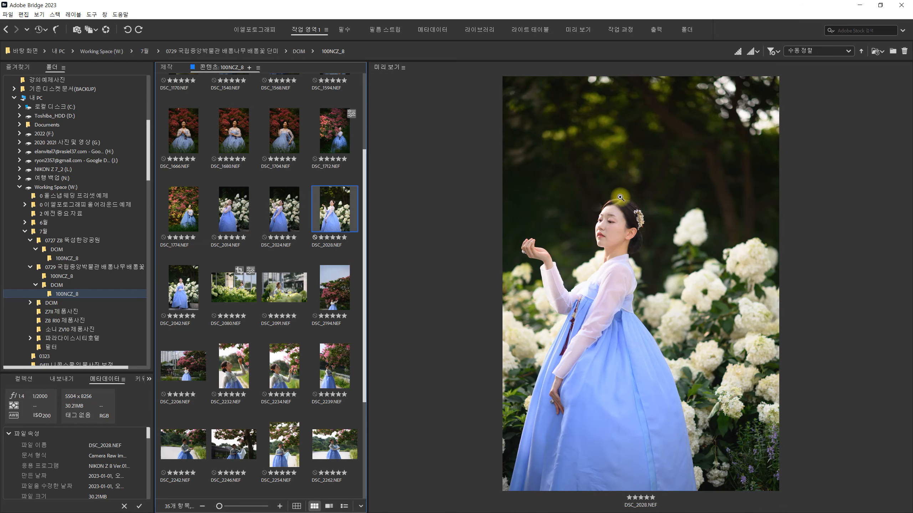
click(173, 290)
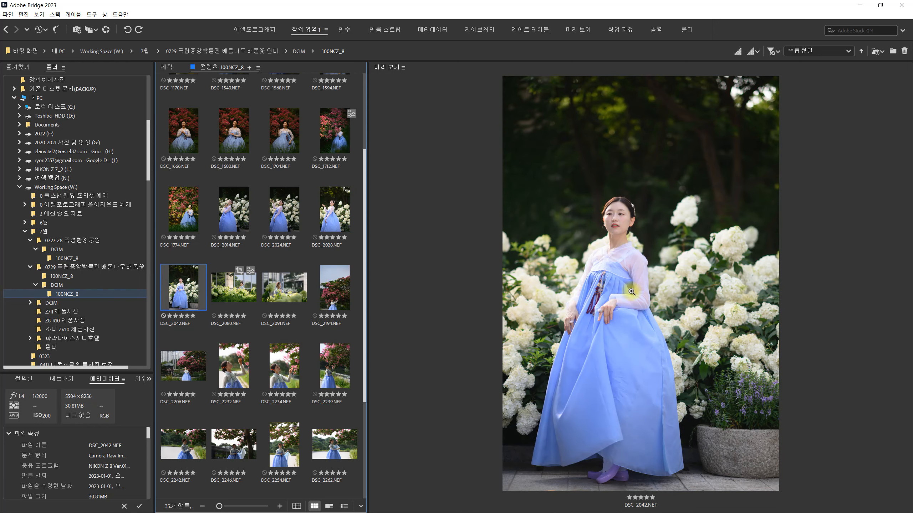
click(243, 294)
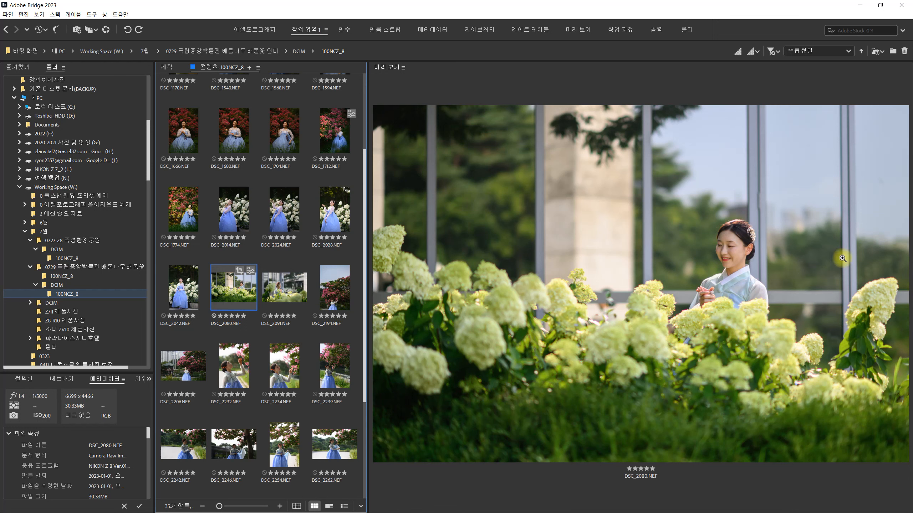
- Open DSC_2194.NEF in Camera Raw and set the exposure to +0.25 and the blacks to +35
click(343, 298)
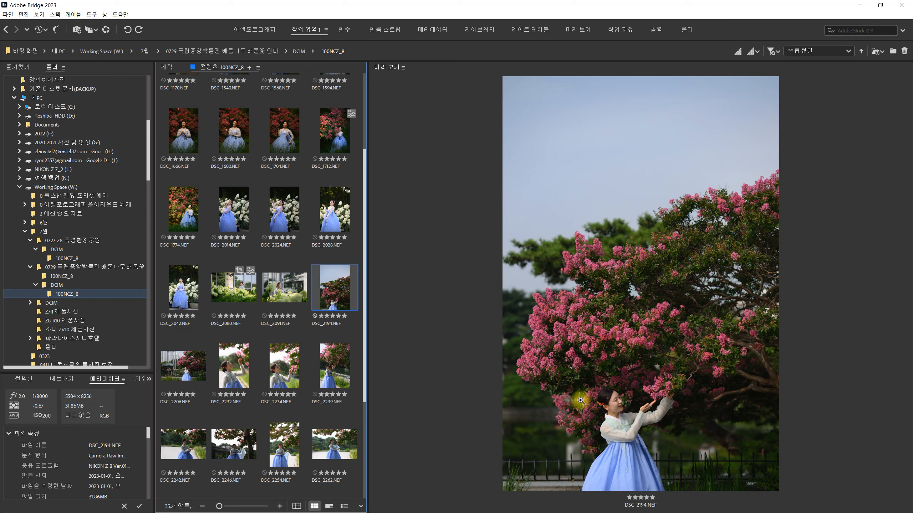
click(332, 296)
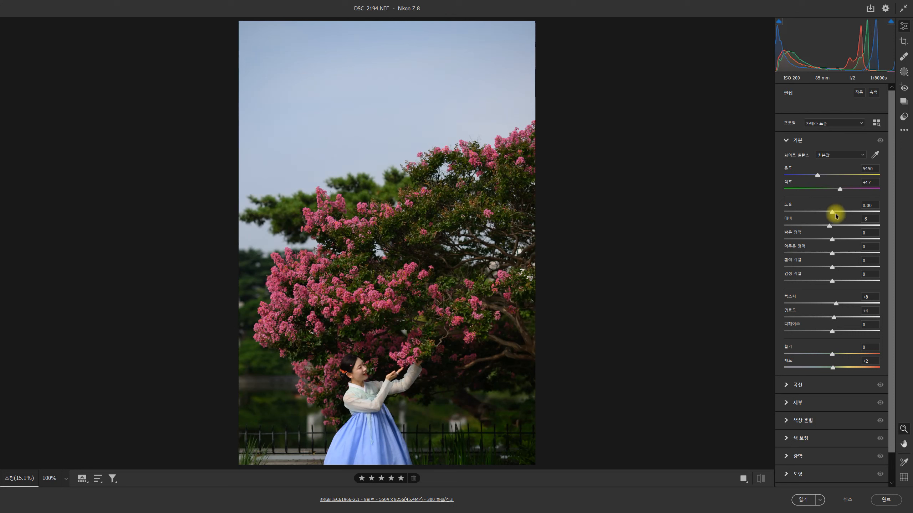
drag(833, 212, 834, 211)
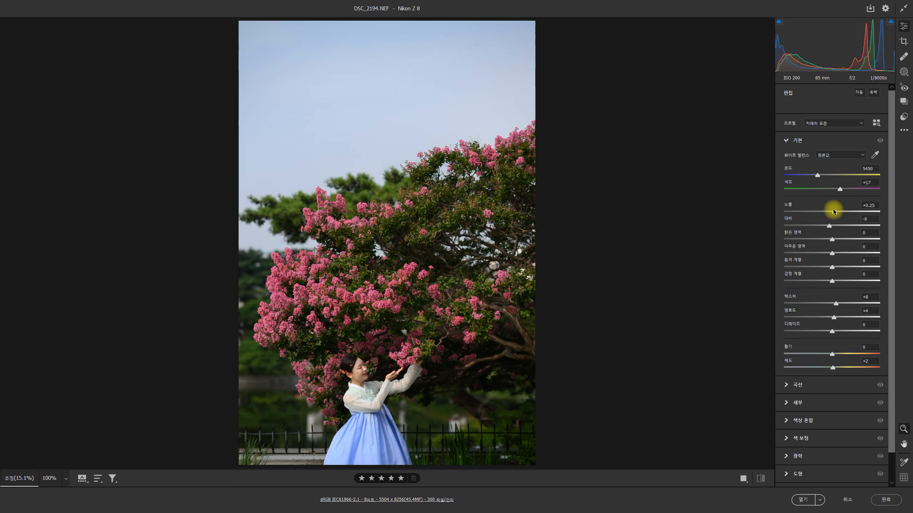
drag(834, 279, 849, 293)
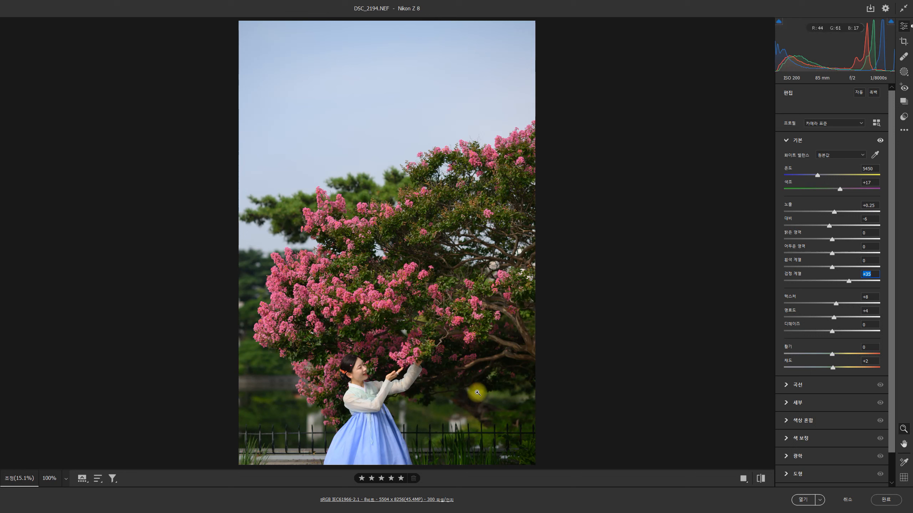
- Boost the sky's colour with the targeted saturation adjustment, bringing blues to +84 and purples to +4
key(t)
right_click(370, 66)
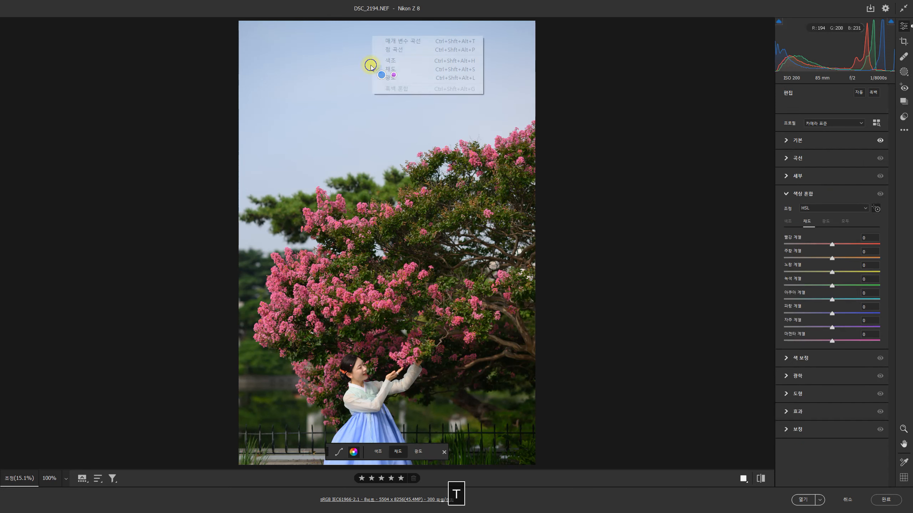
click(393, 73)
drag(342, 77, 416, 77)
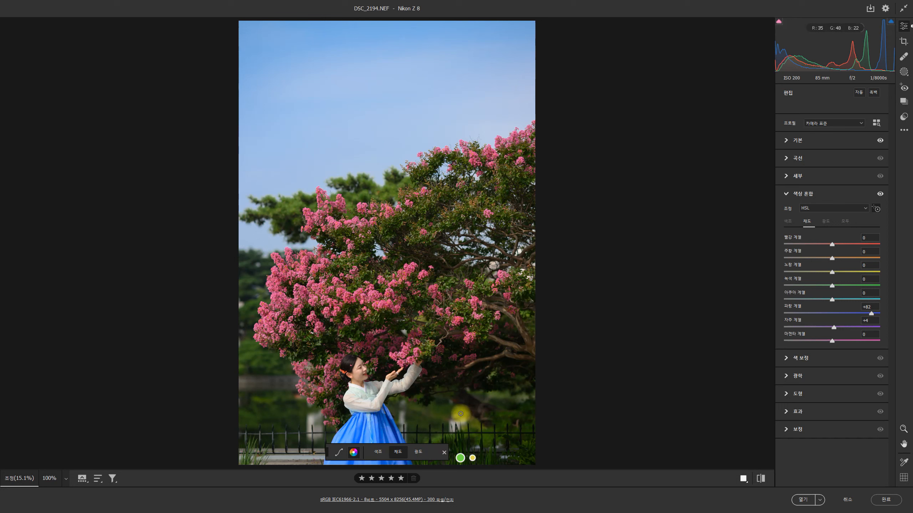
mouse_move(366, 82)
mouse_down()
mouse_move(375, 83)
mouse_move(367, 85)
mouse_up()
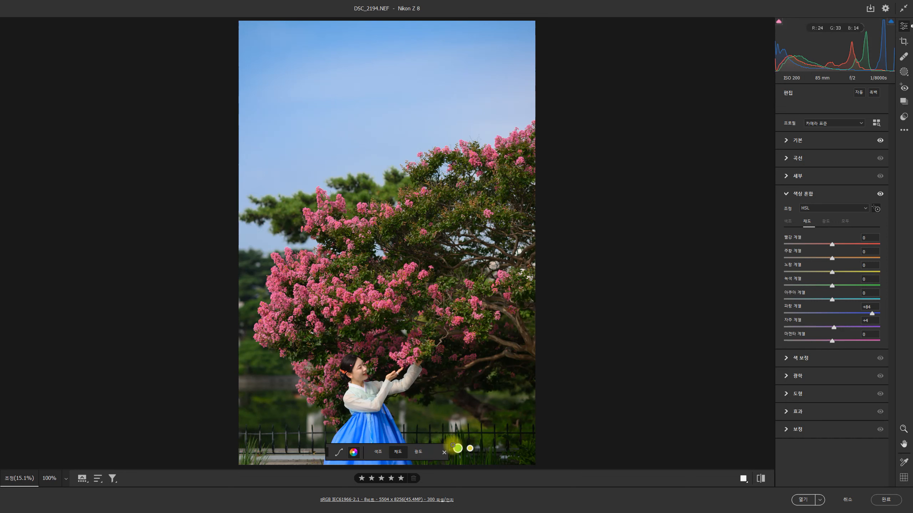
click(442, 452)
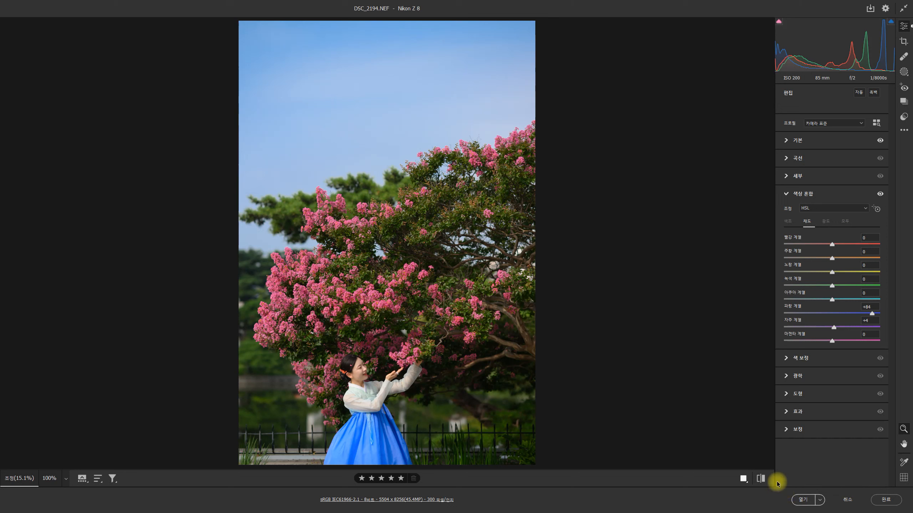
- Compare the more saturated DSC_2194.NEF with its original settings
click(765, 479)
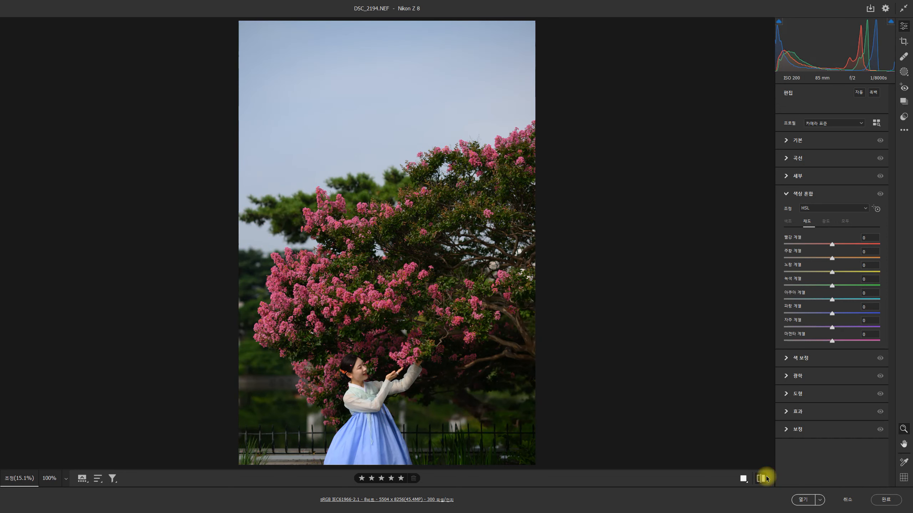
click(766, 478)
click(766, 478)
click(767, 478)
click(762, 479)
click(762, 478)
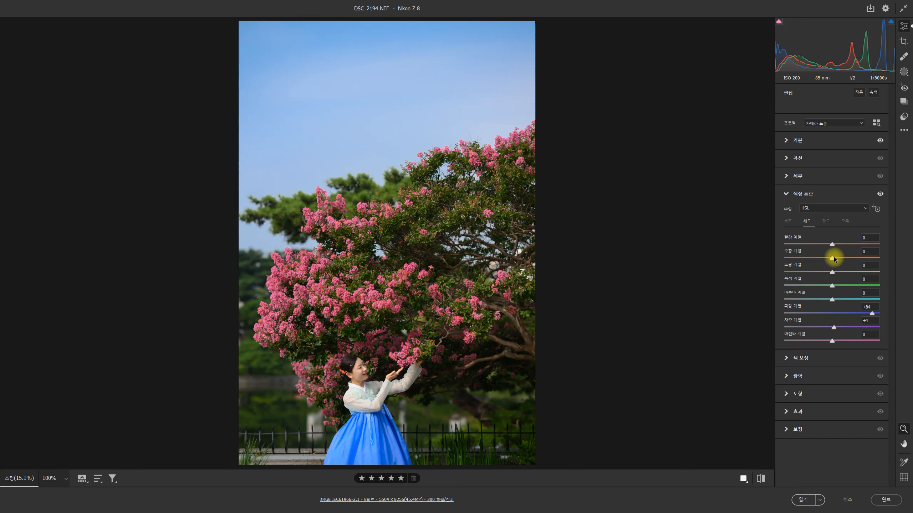
- Try different saturation levels for the oranges and adjust the oranges' luminance in the HSL colour mixer
drag(833, 258, 751, 260)
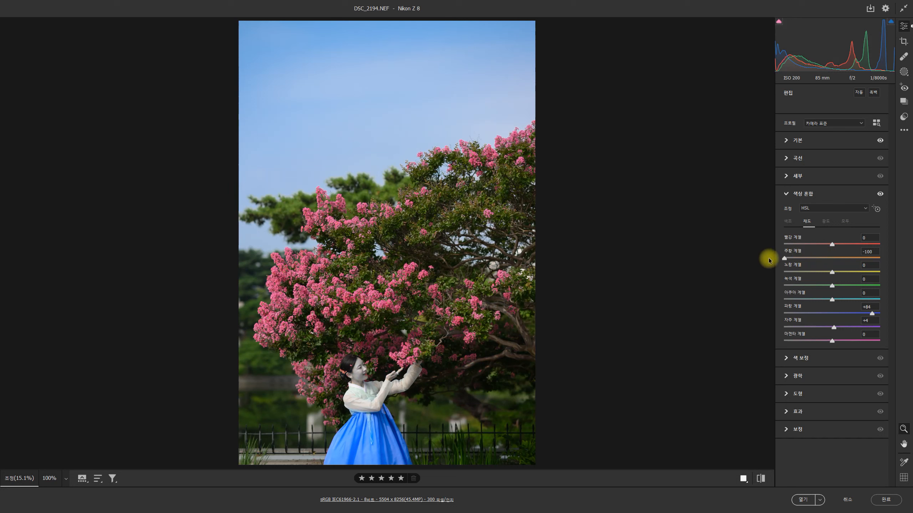
drag(825, 248, 830, 247)
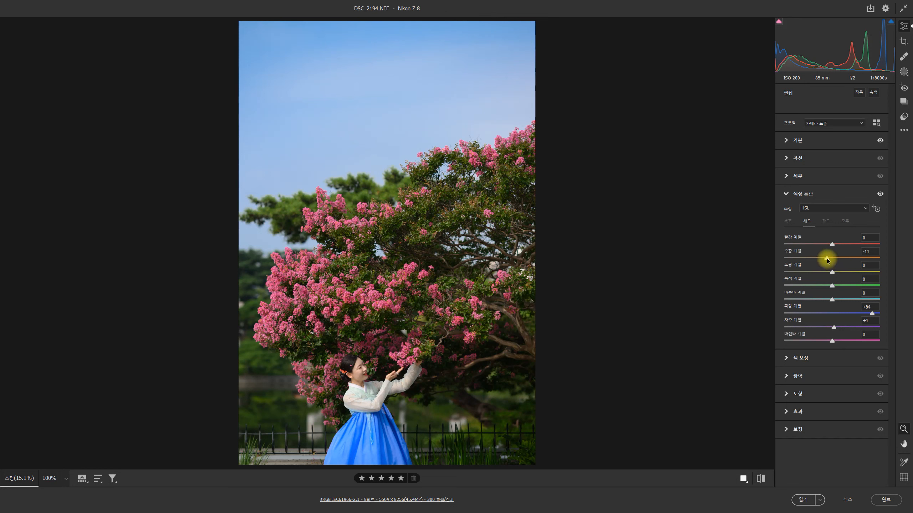
drag(828, 261, 833, 260)
click(825, 222)
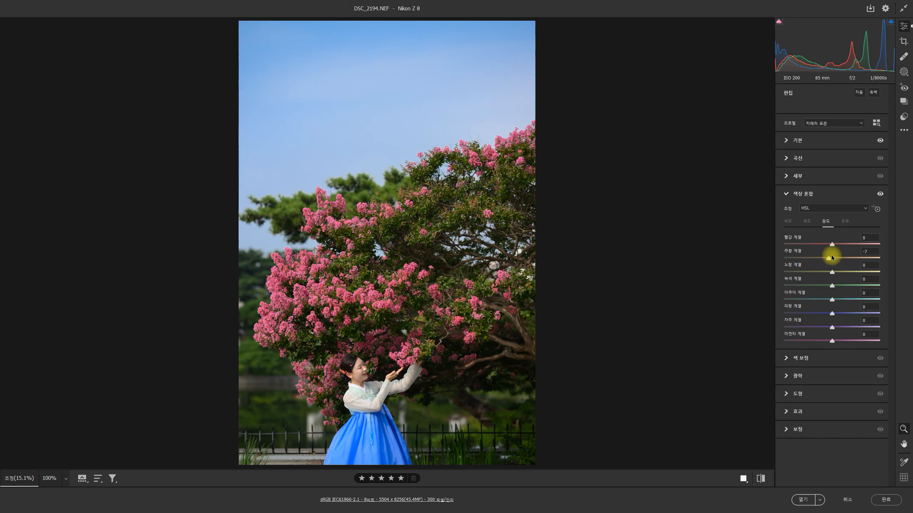
drag(838, 256, 841, 255)
- Set the overall vibrance to +10 and saturation to +18, and apply the Camera Raw edits without opening the image
click(786, 140)
drag(831, 354, 843, 369)
mouse_move(843, 370)
mouse_down()
mouse_move(837, 354)
mouse_move(840, 366)
mouse_up()
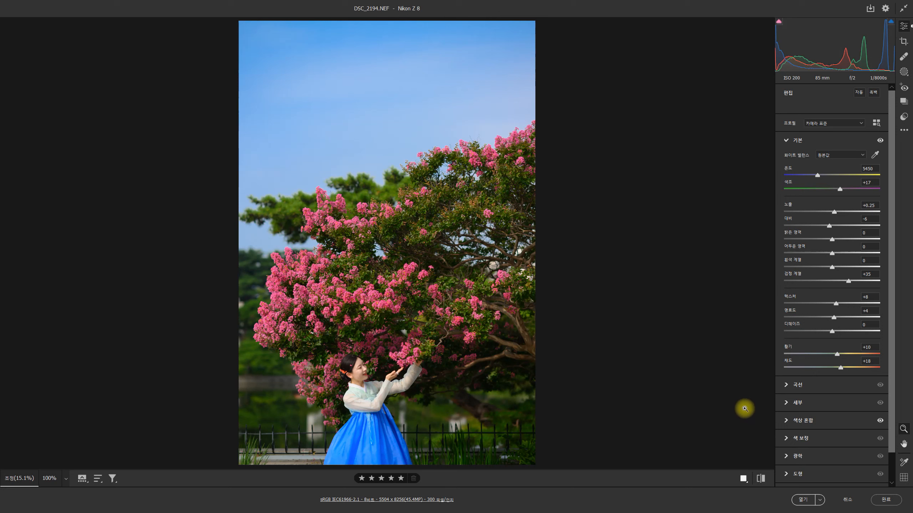
click(848, 503)
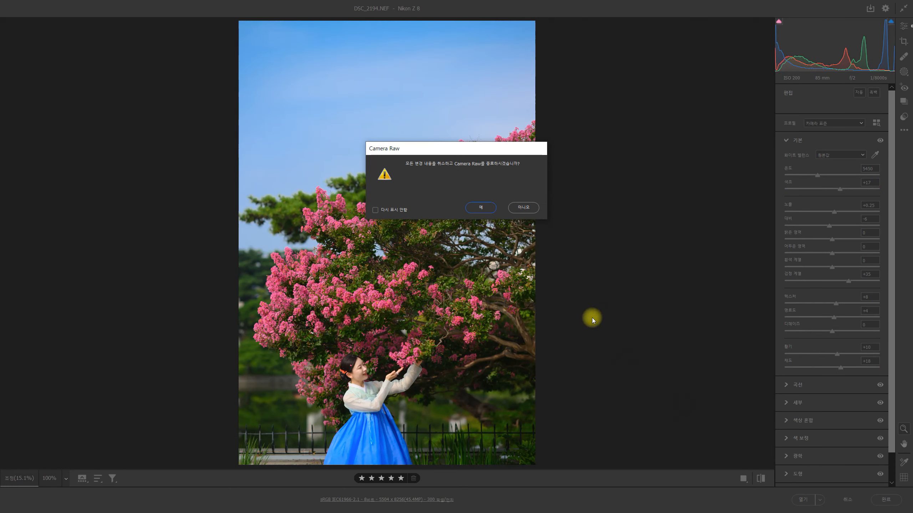
click(523, 207)
click(886, 500)
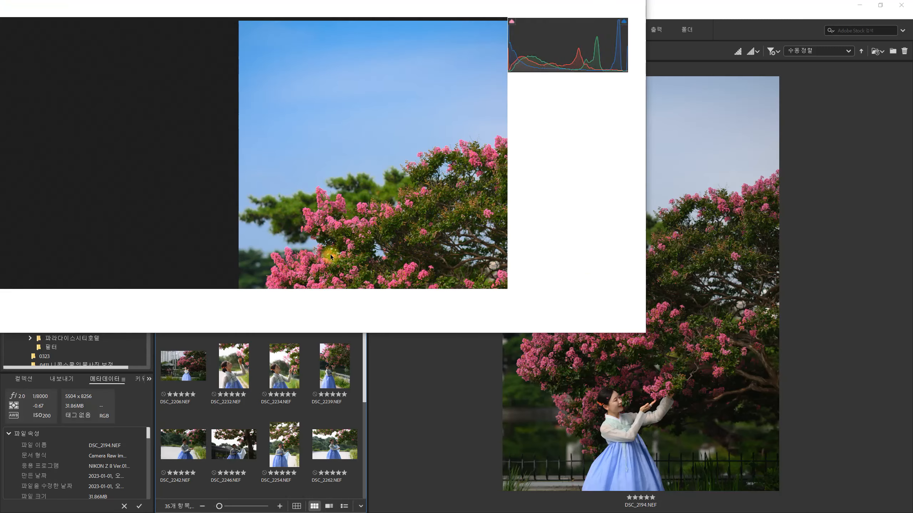
- Compare the previews of the backlit portraits DSC_2232.NEF and DSC_2234.NEF
scroll(290, 326, down, 3)
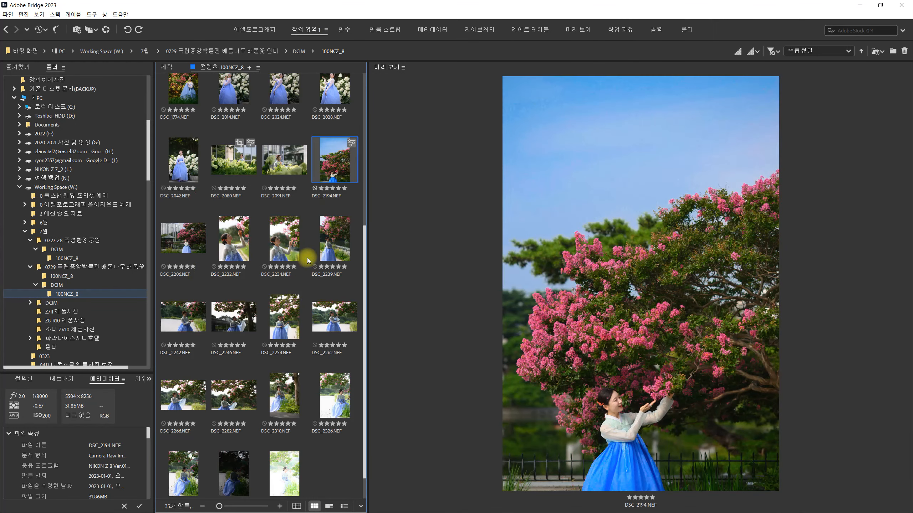
click(281, 240)
click(237, 245)
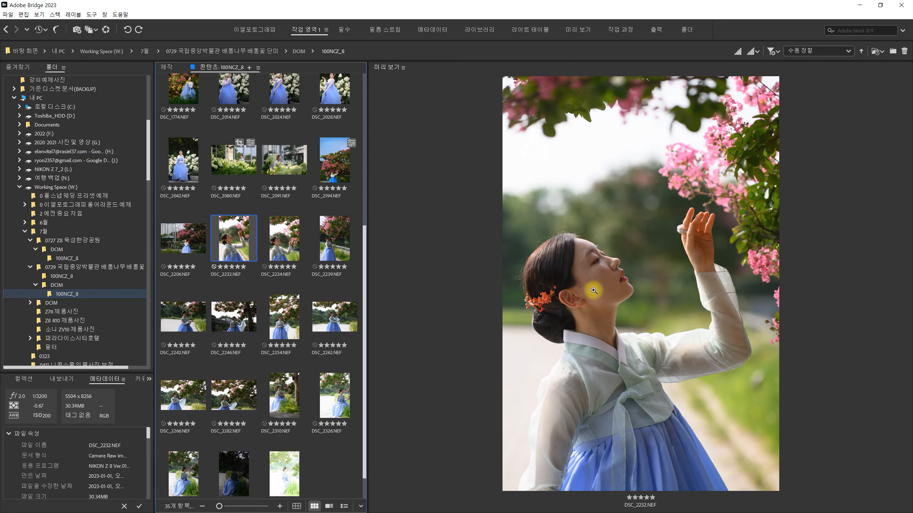
click(287, 252)
click(234, 250)
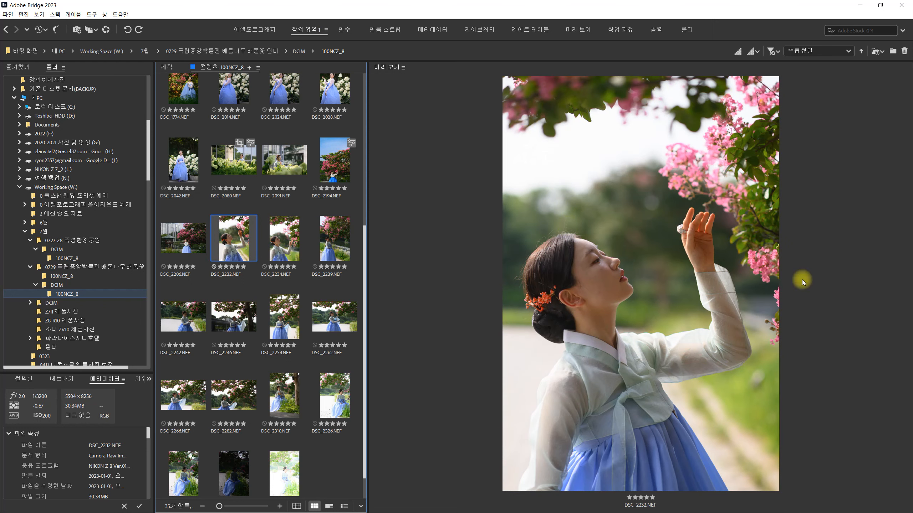
- Compare the preview of DSC_2234.NEF with those of DSC_2242.NEF and DSC_2232.NEF
click(281, 250)
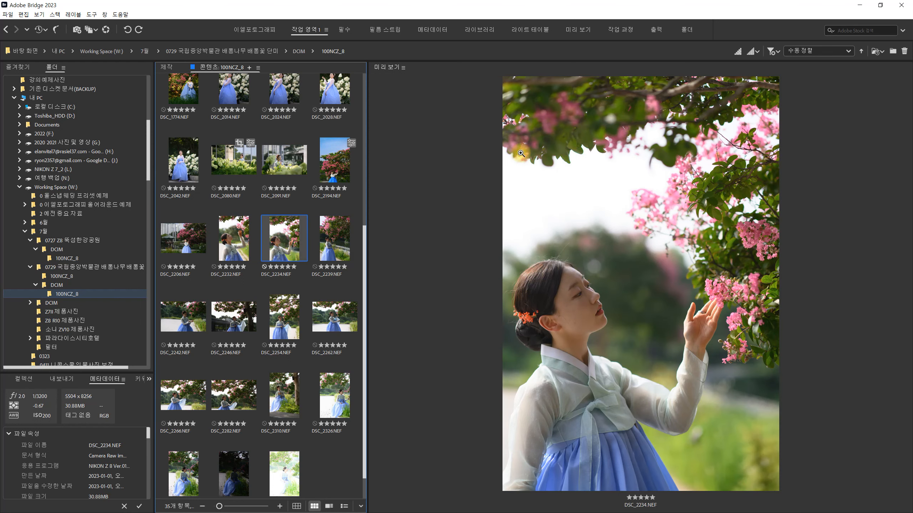
click(200, 317)
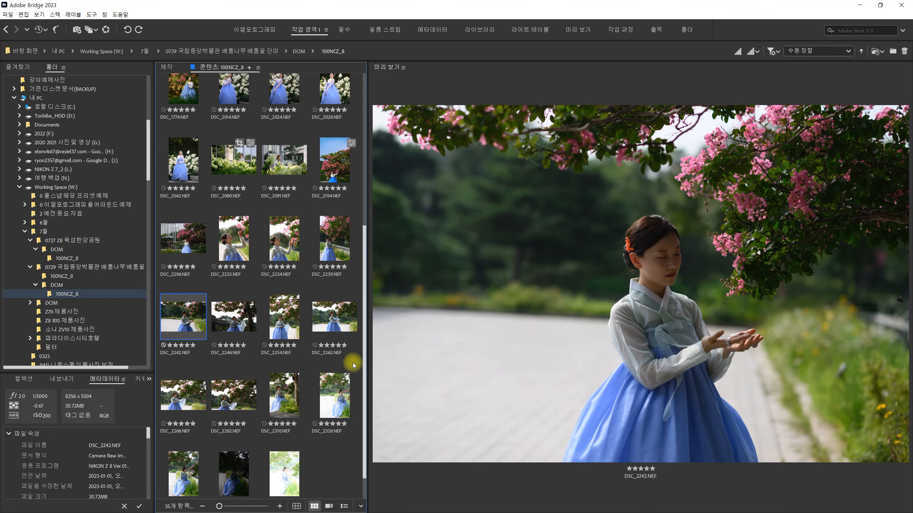
click(237, 251)
click(280, 241)
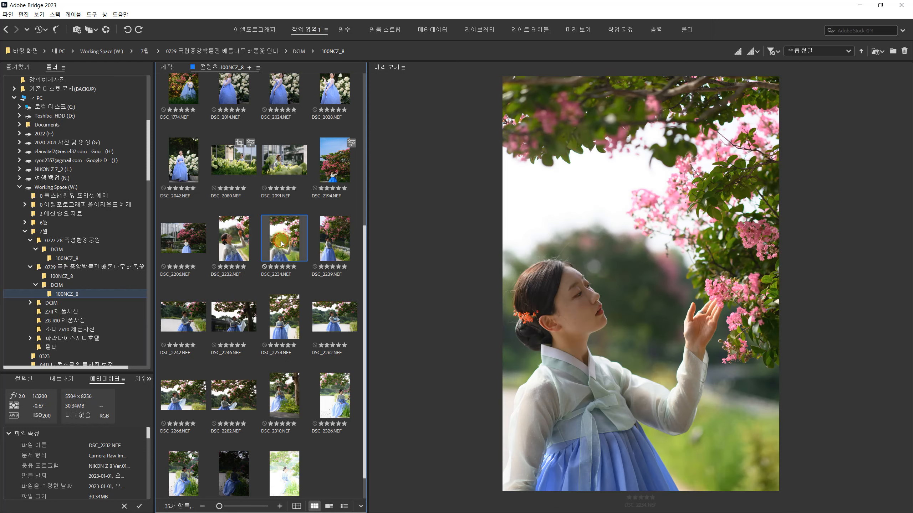
click(230, 244)
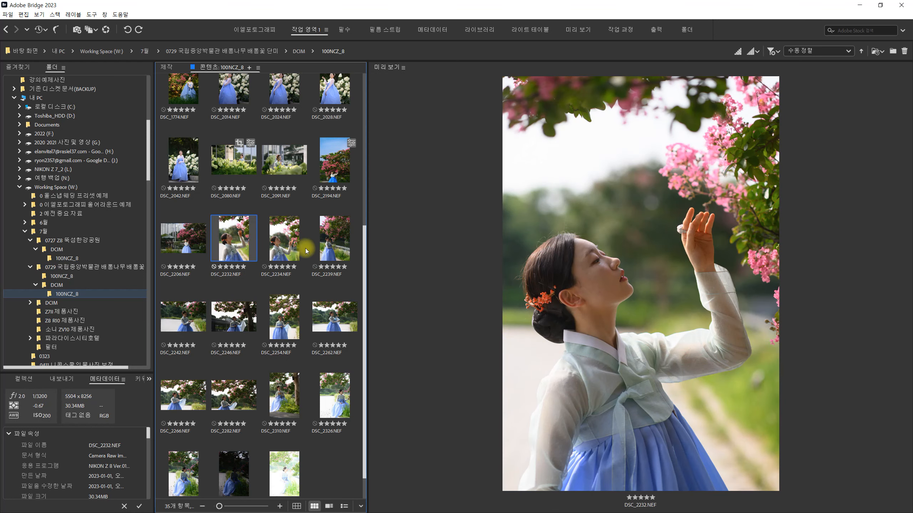
click(273, 257)
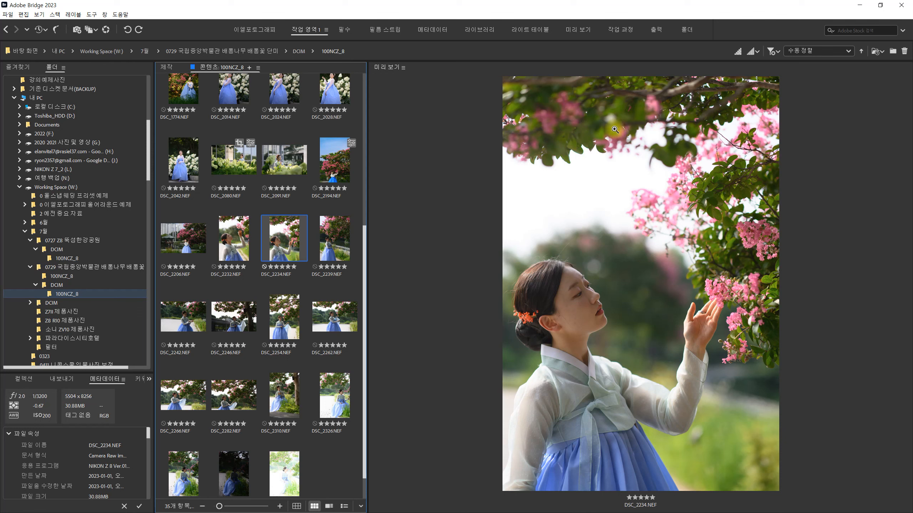
click(232, 239)
click(282, 239)
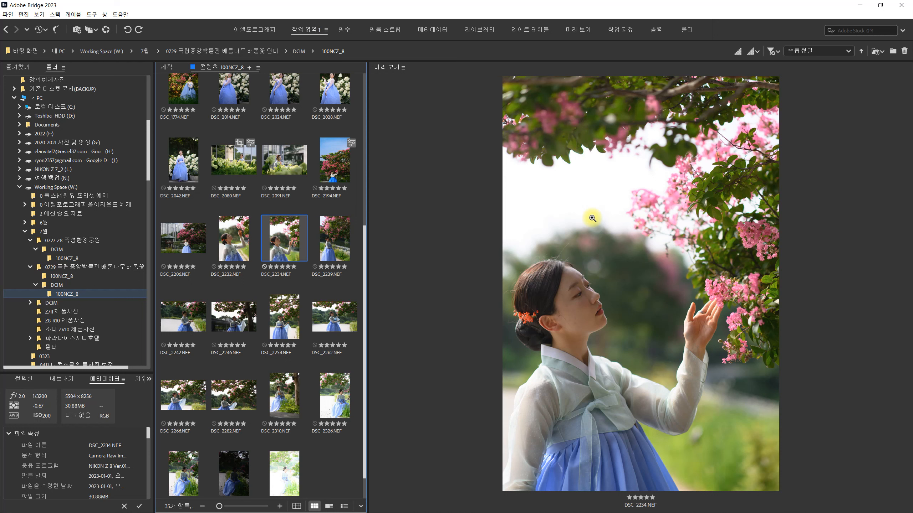
- Compare the bright backlit portrait DSC_2234.NEF with the darker full-length portrait DSC_2239.NEF
click(332, 253)
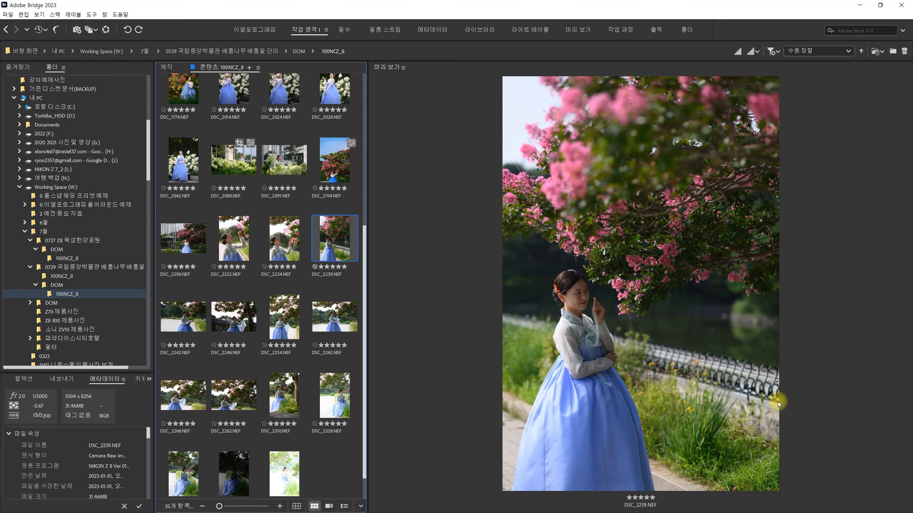
click(286, 244)
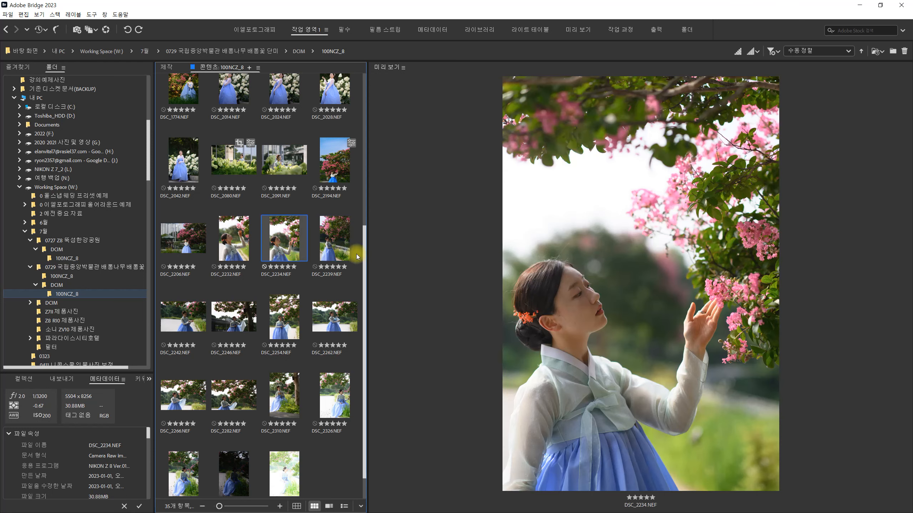
click(324, 249)
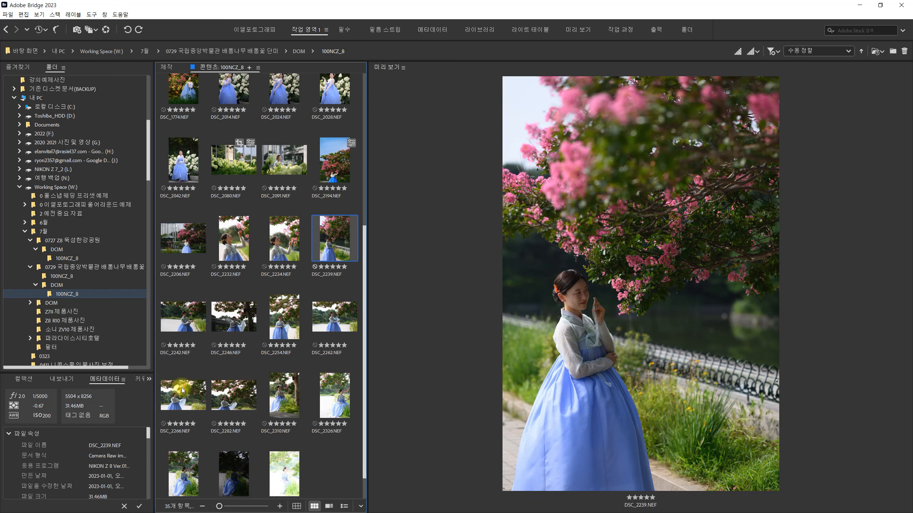
- Alternate repeatedly between the previews of DSC_2266.NEF and DSC_2282.NEF to compare their exposure
click(176, 411)
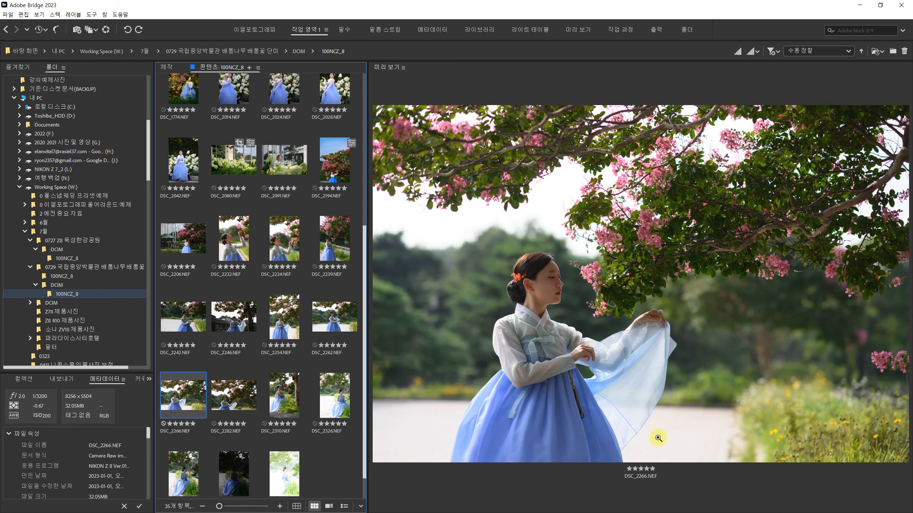
click(239, 393)
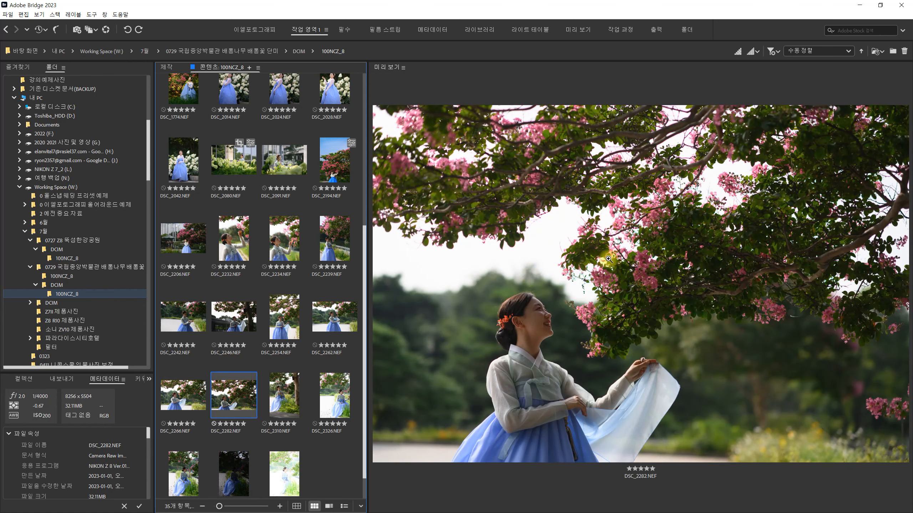
click(180, 397)
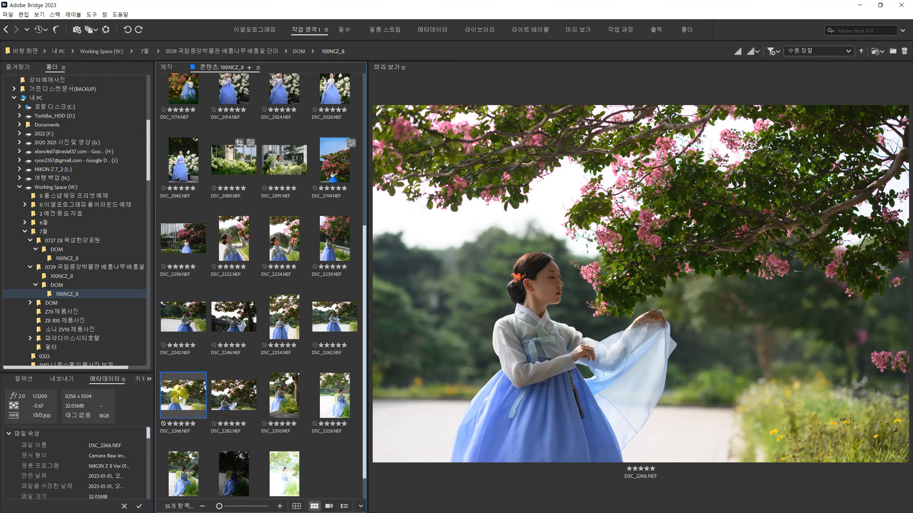
key(Right)
key(Left)
key(Right)
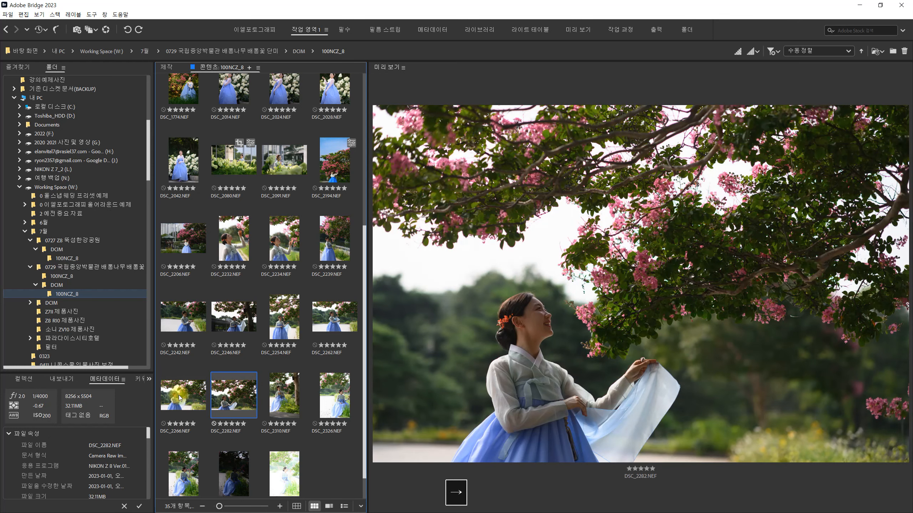
key(Left)
key(Right)
key(Left)
key(Right)
key(Left)
key(Right)
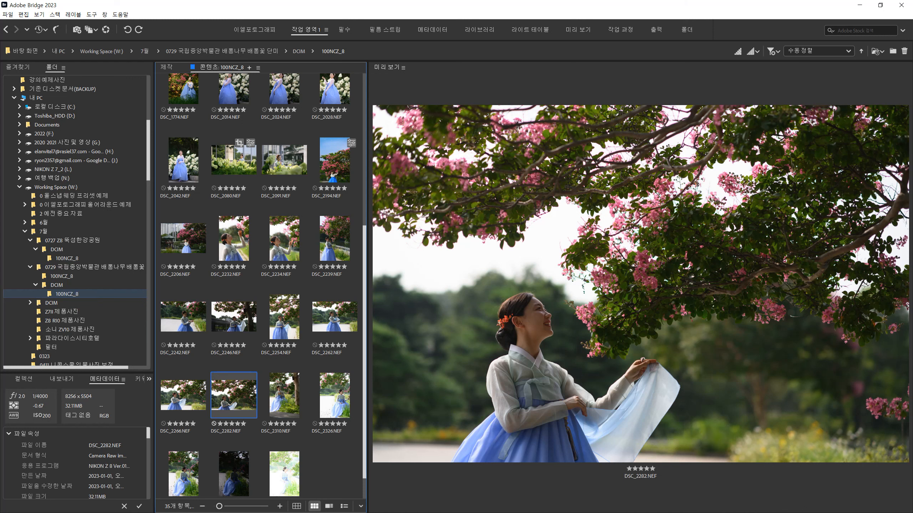
- Open DSC_2266.NEF in Camera Raw and raise its overall exposure to +0.80
click(178, 400)
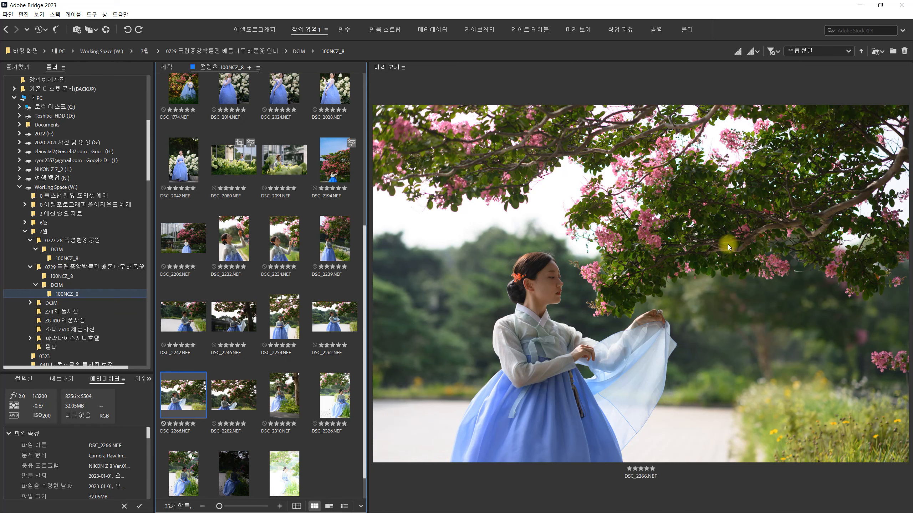
key(ctrl+r)
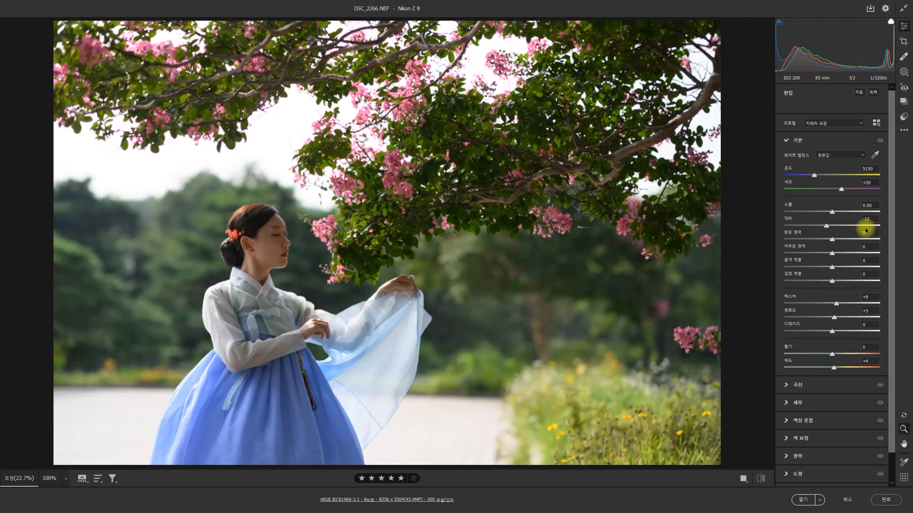
click(833, 212)
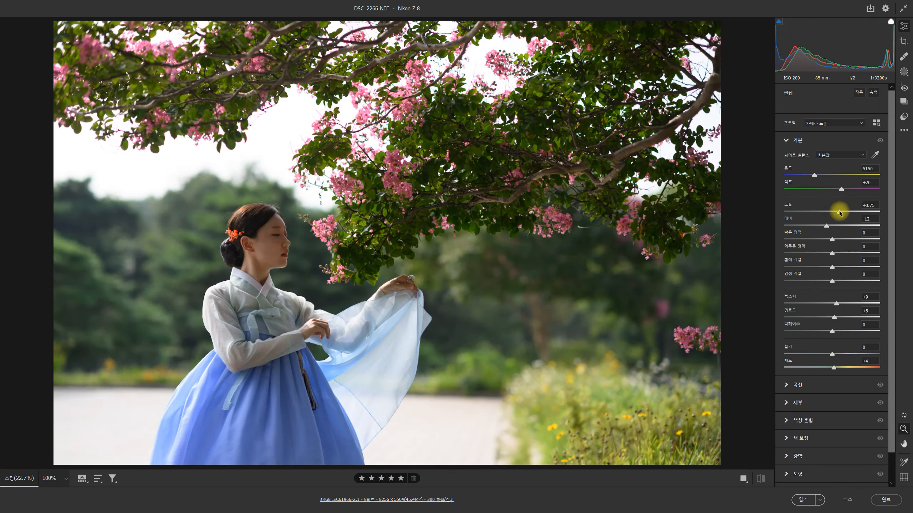
drag(840, 213, 839, 212)
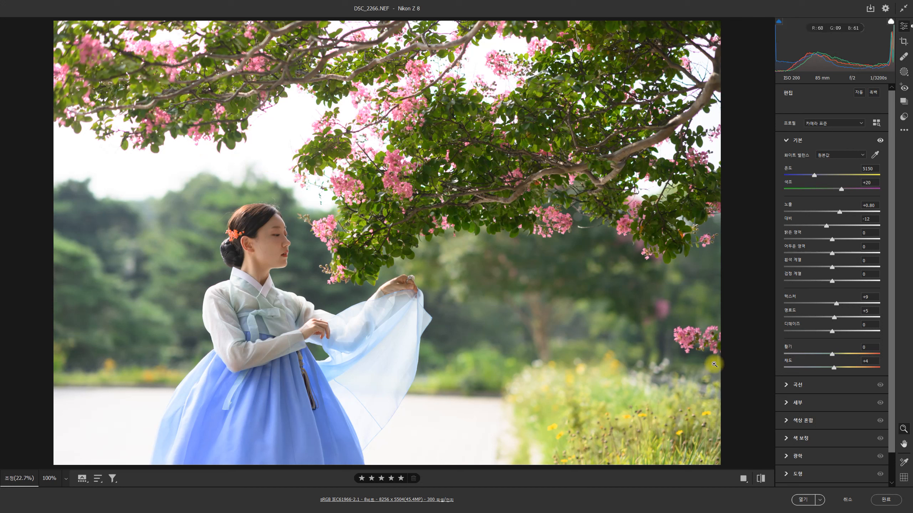
- Paint the bright pavement on both sides of the skirt with a size 12 mask brush at -1.10 exposure
key(k)
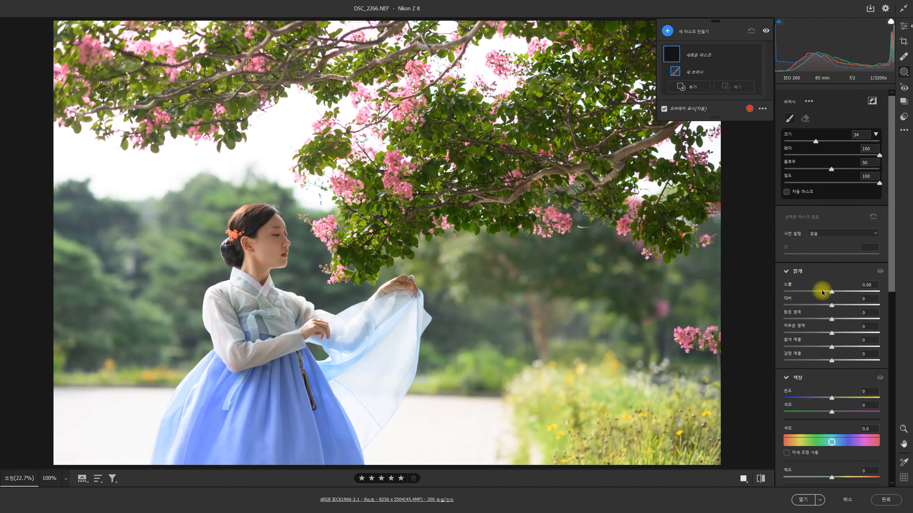
drag(823, 292, 818, 292)
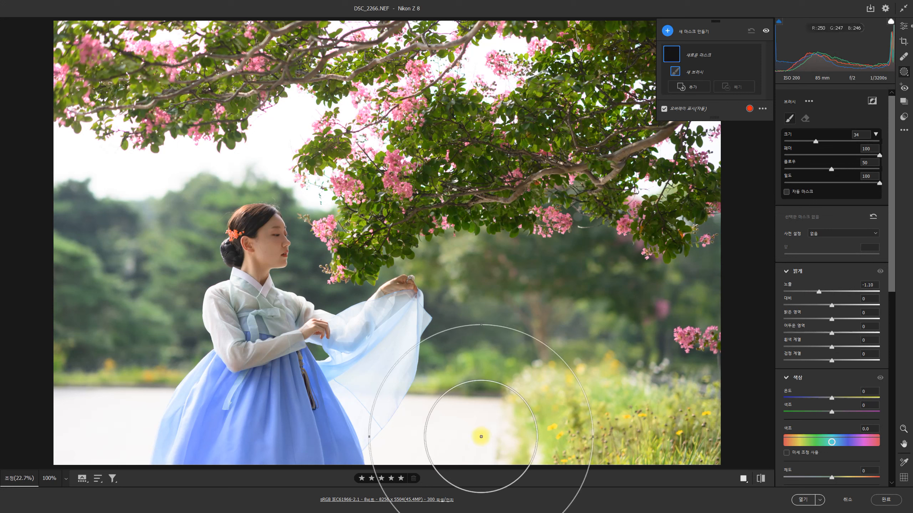
key(bracketleft)
key(bracketleft)
key(bracketleft)
key(bracketleft)
key(bracketleft)
key(bracketleft)
key(bracketleft)
key(bracketleft)
key(bracketleft)
key(bracketleft)
key(bracketleft)
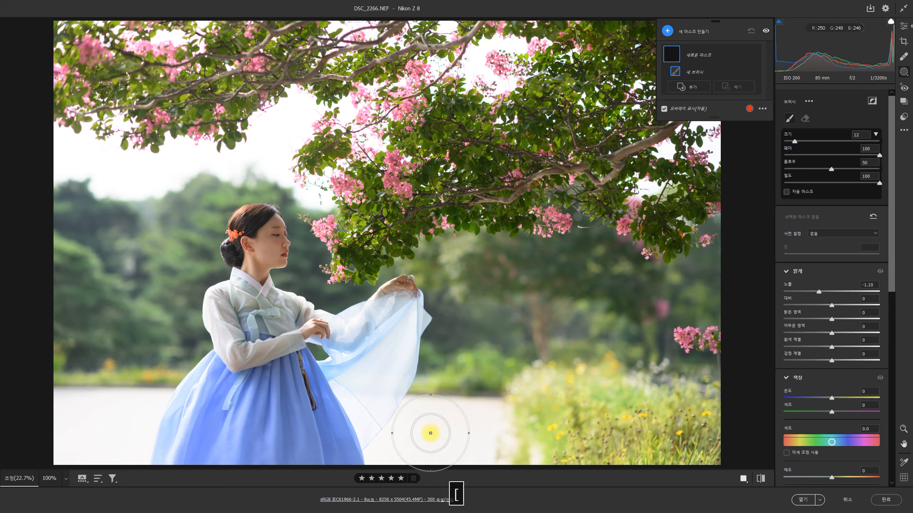
drag(427, 448, 482, 431)
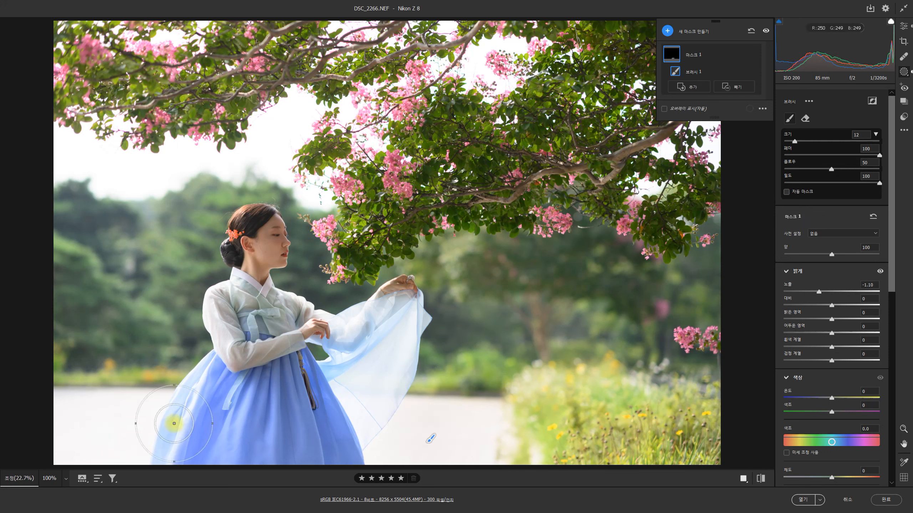
drag(139, 429, 83, 435)
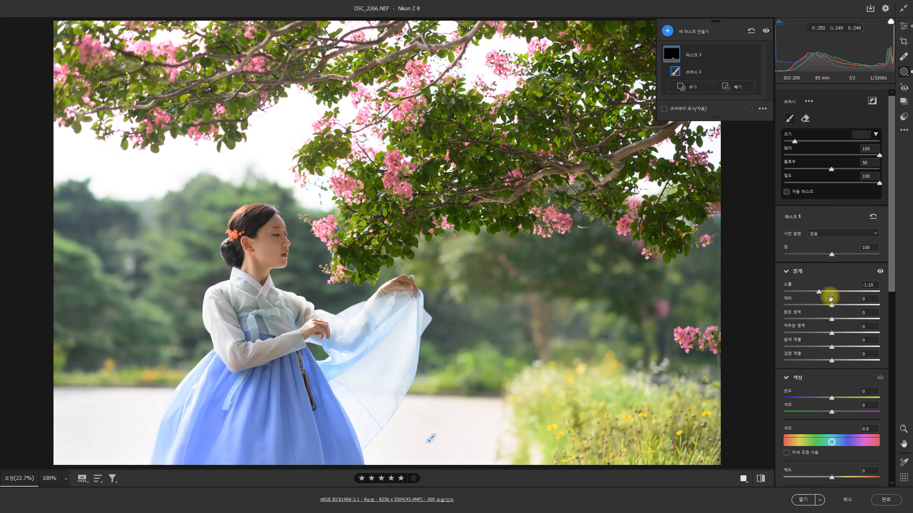
- Extend the pavement brush mask, adjust its exposure to -2.00, and close Camera Raw discarding all changes
drag(815, 292, 793, 298)
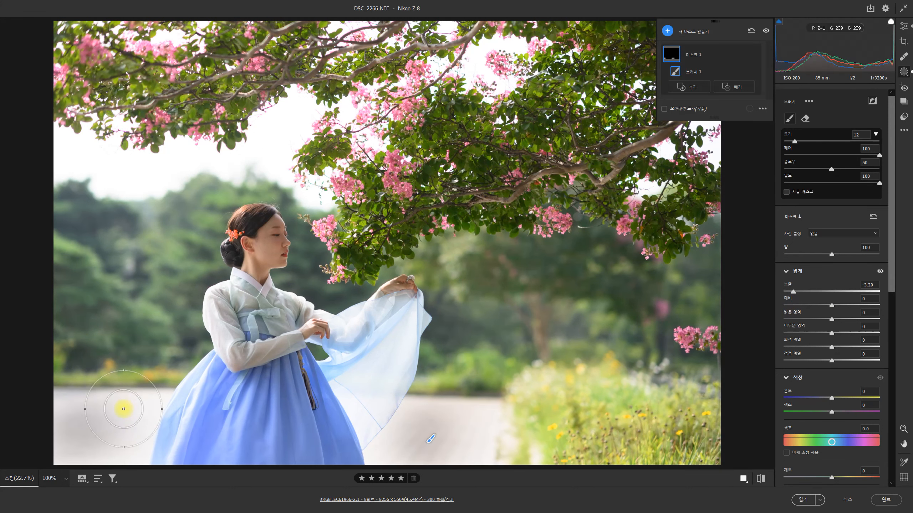
mouse_move(61, 431)
mouse_down()
mouse_move(109, 459)
mouse_move(62, 406)
mouse_move(61, 447)
mouse_up()
mouse_move(444, 430)
mouse_down()
mouse_move(377, 465)
mouse_move(465, 436)
mouse_move(467, 453)
mouse_move(377, 468)
mouse_move(138, 412)
mouse_move(123, 457)
mouse_move(83, 463)
mouse_move(407, 436)
mouse_move(378, 477)
mouse_move(466, 436)
mouse_up()
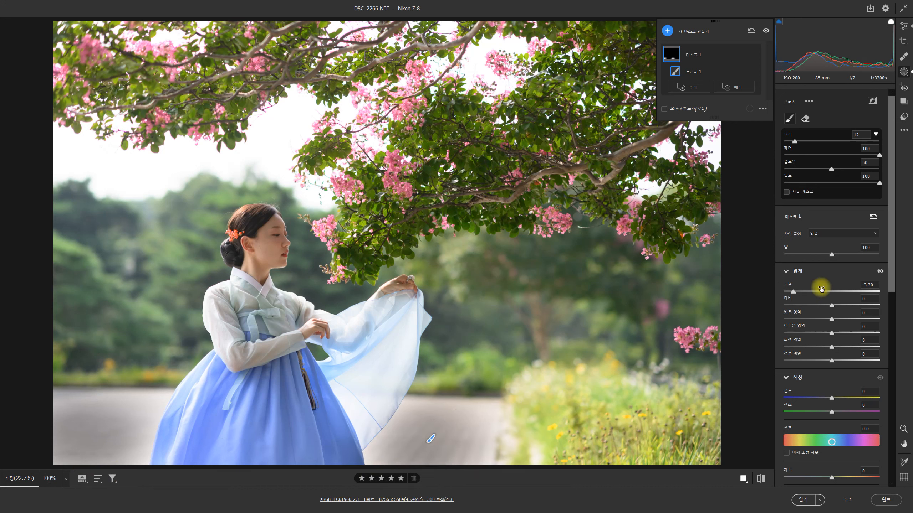
mouse_move(800, 292)
mouse_down()
mouse_move(829, 290)
mouse_move(791, 292)
mouse_move(811, 292)
mouse_move(798, 310)
mouse_up()
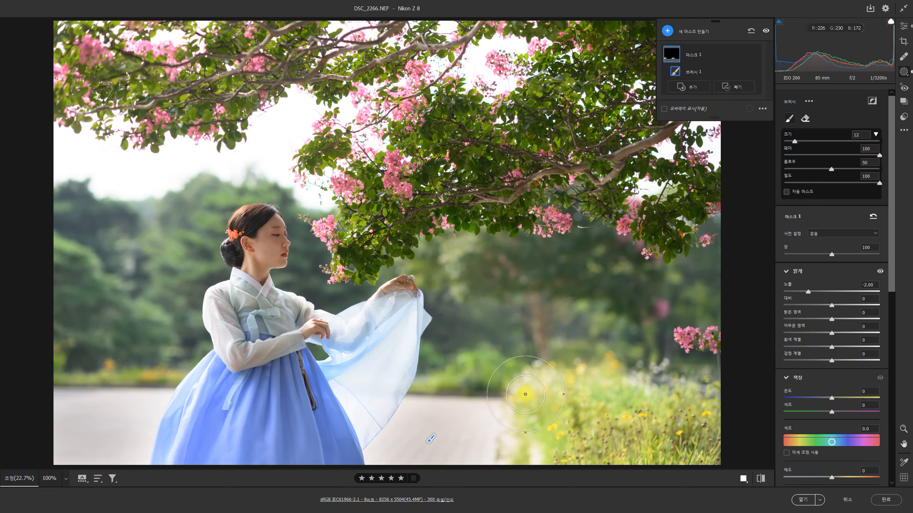
click(845, 500)
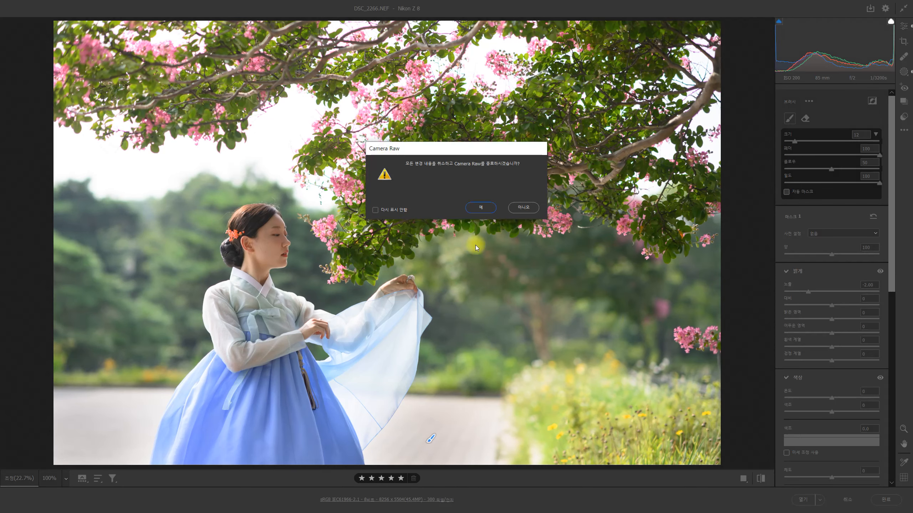
click(480, 208)
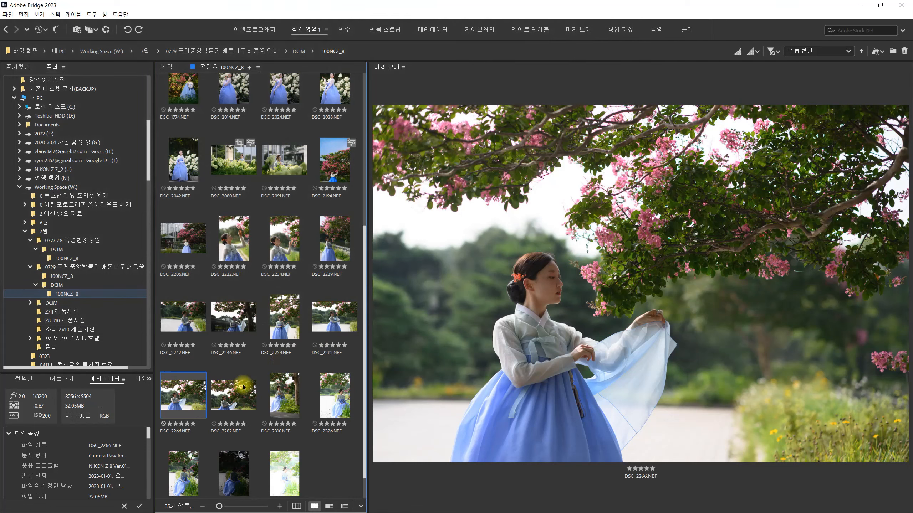
- Compare DSC_2266.NEF with DSC_2282.NEF again and view the seated portrait DSC_2310.NEF
click(235, 405)
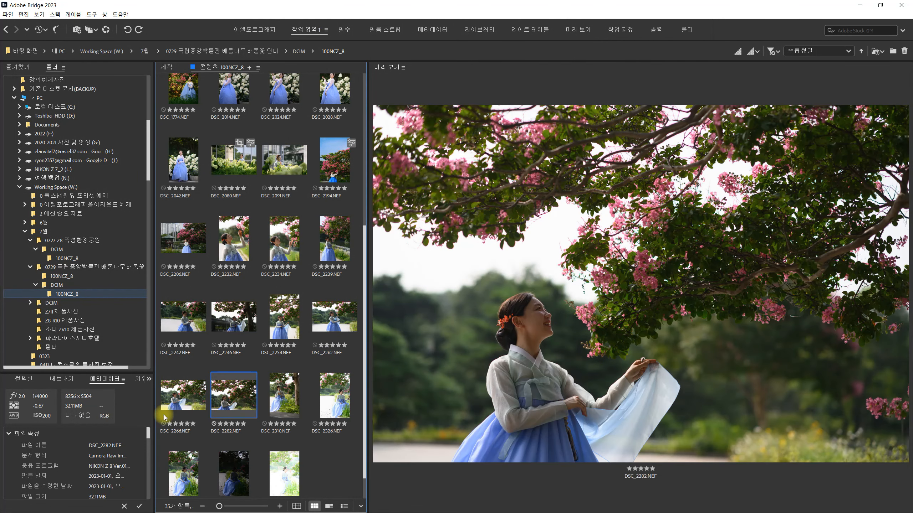
click(173, 408)
click(218, 399)
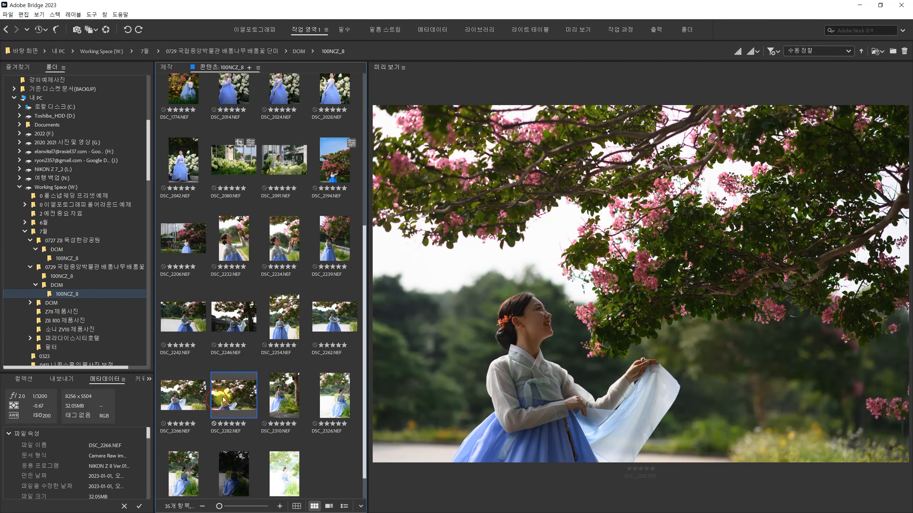
click(285, 404)
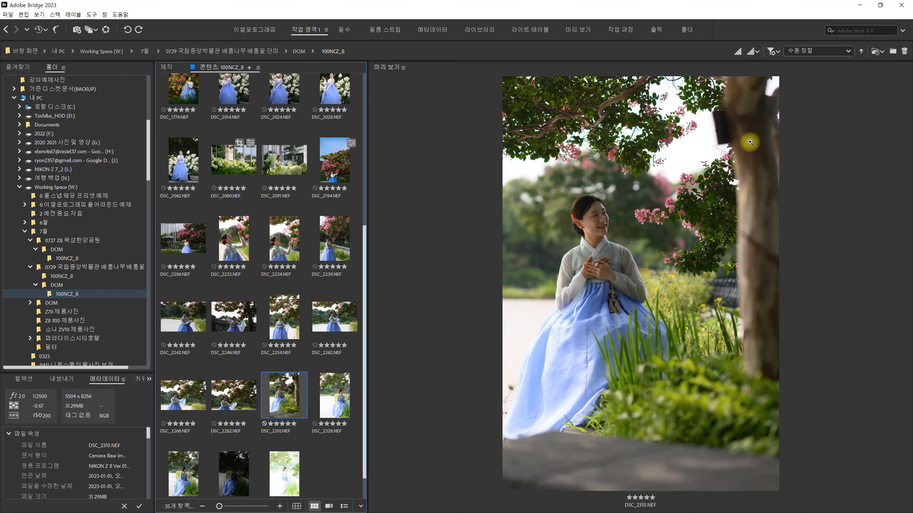
- Open DSC_2326.NEF in Camera Raw and compare its automatic tone adjustments with the original settings
click(333, 411)
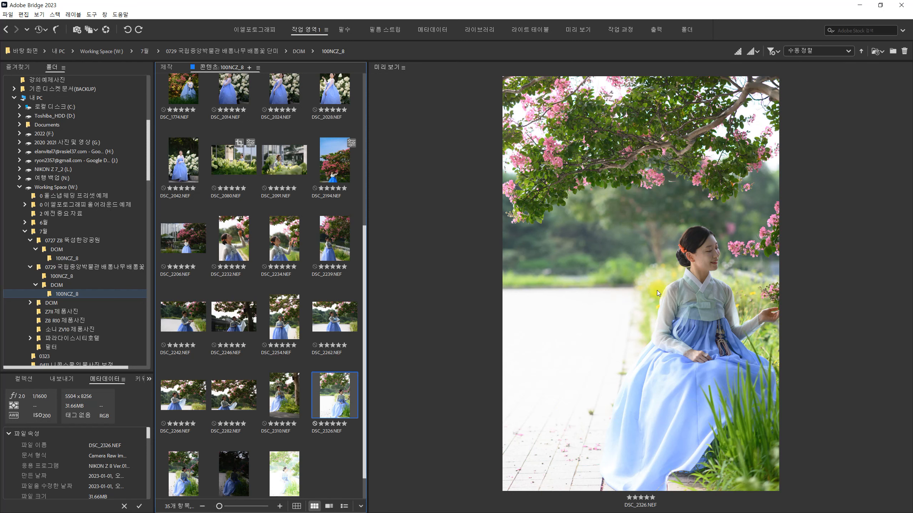
key(ctrl+r)
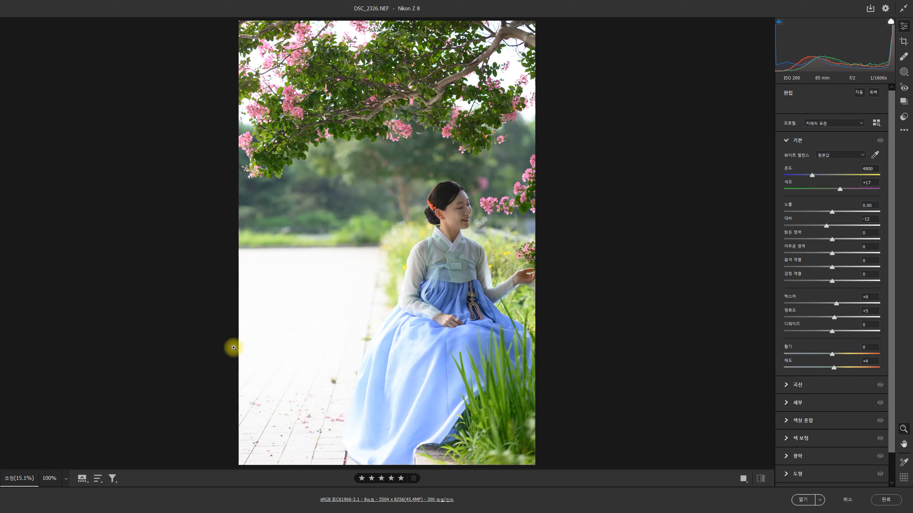
click(858, 93)
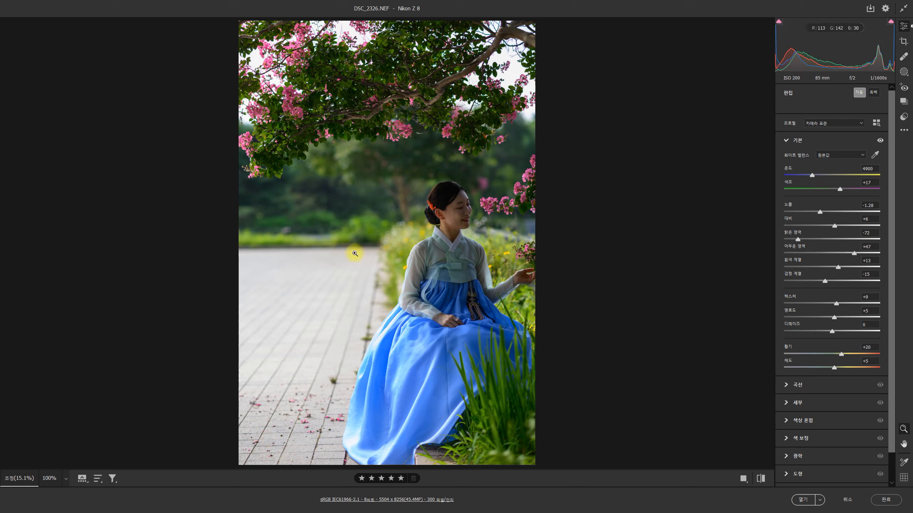
click(858, 93)
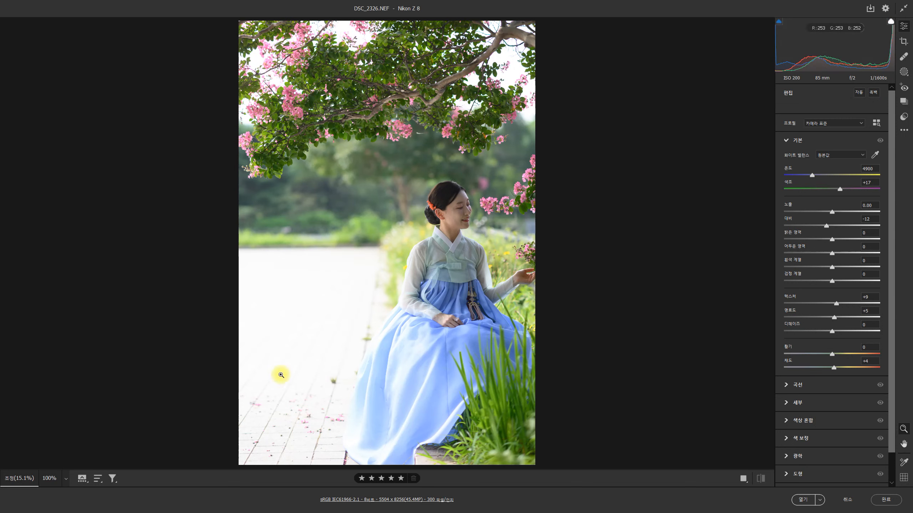
- Check the highlight clipping on DSC_2326.NEF, and try highlights at -100 with exposure at +0.50
click(891, 22)
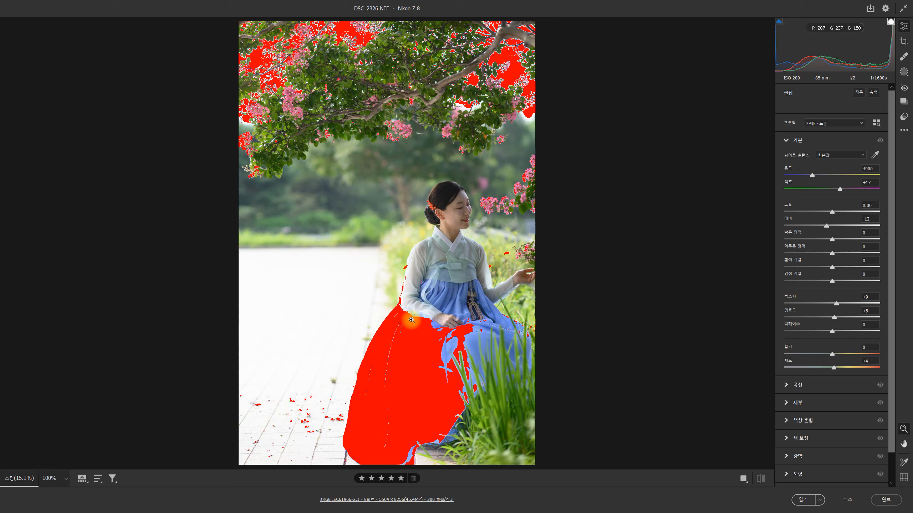
click(890, 22)
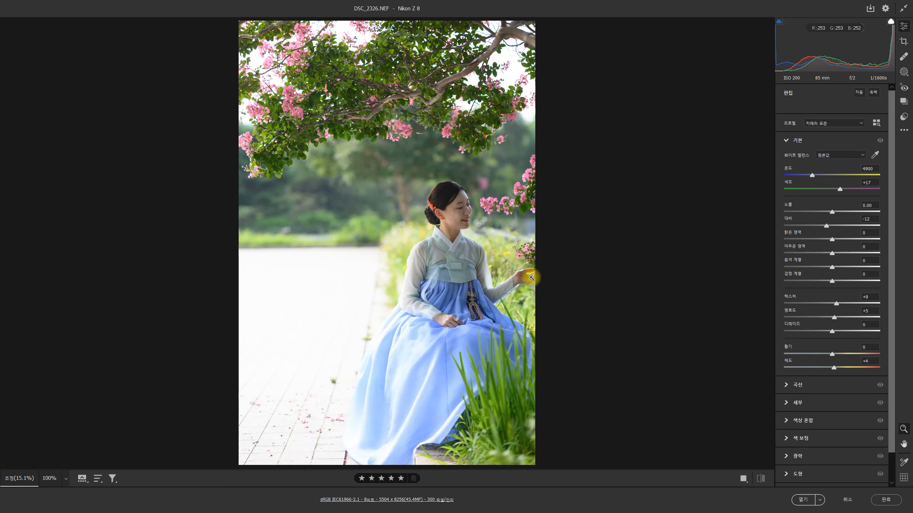
drag(824, 240, 737, 241)
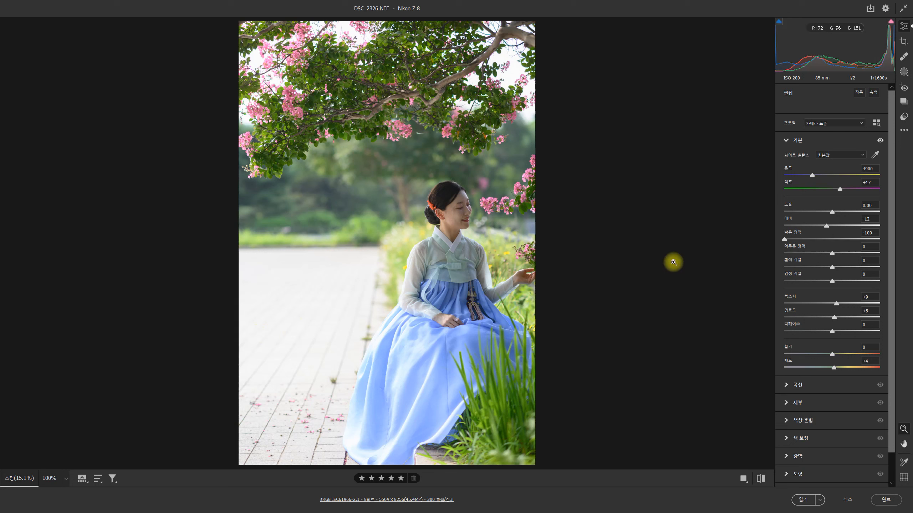
drag(832, 211, 837, 212)
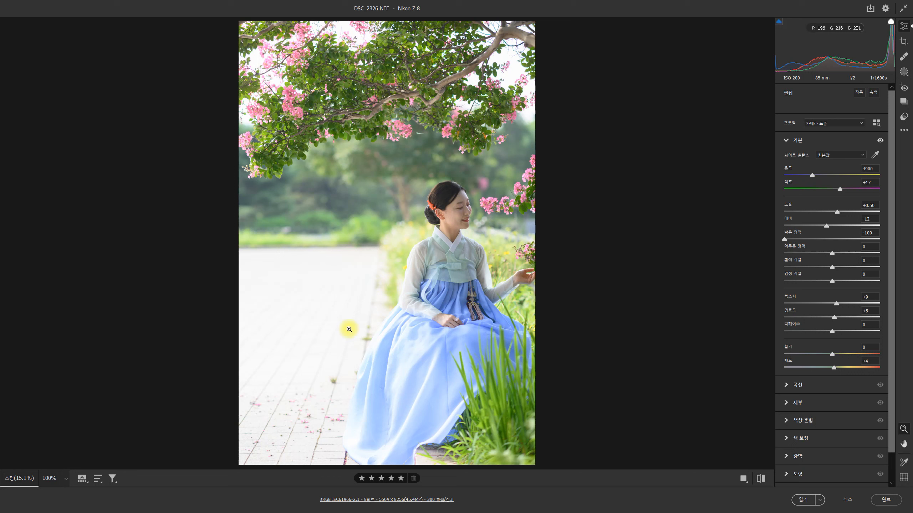
- Paint a new brush mask over the bright pavement beside the skirt with a size 32 brush
key(k)
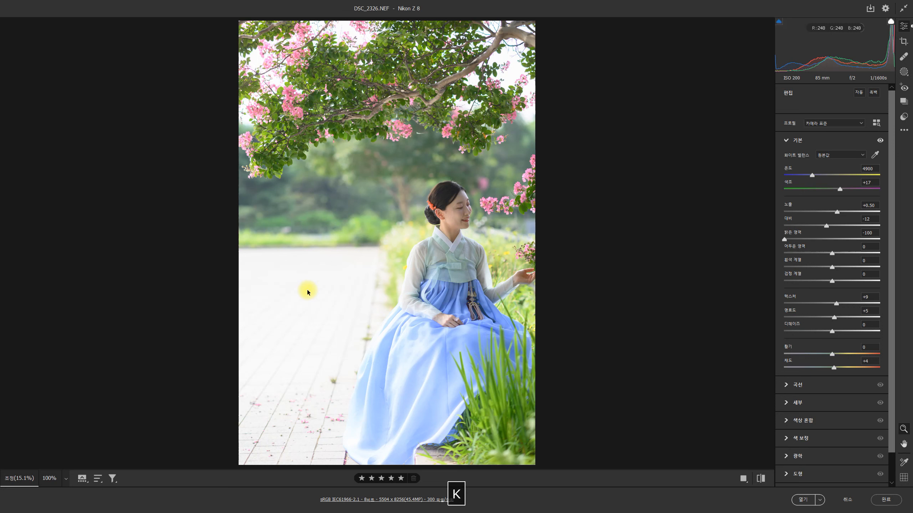
click(904, 73)
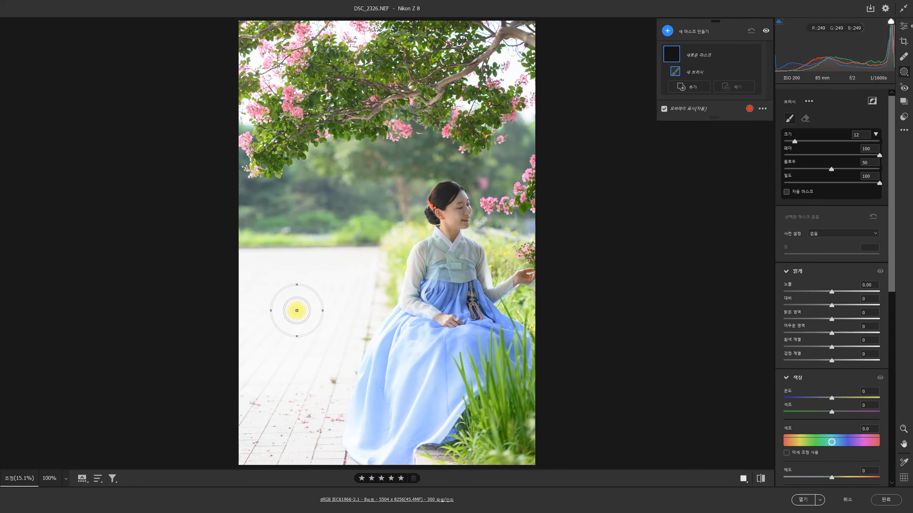
key(bracketright)
key(bracketright)
key(bracketright)
key(bracketright)
mouse_move(294, 307)
mouse_down()
mouse_move(260, 458)
mouse_move(307, 310)
mouse_move(275, 302)
mouse_up()
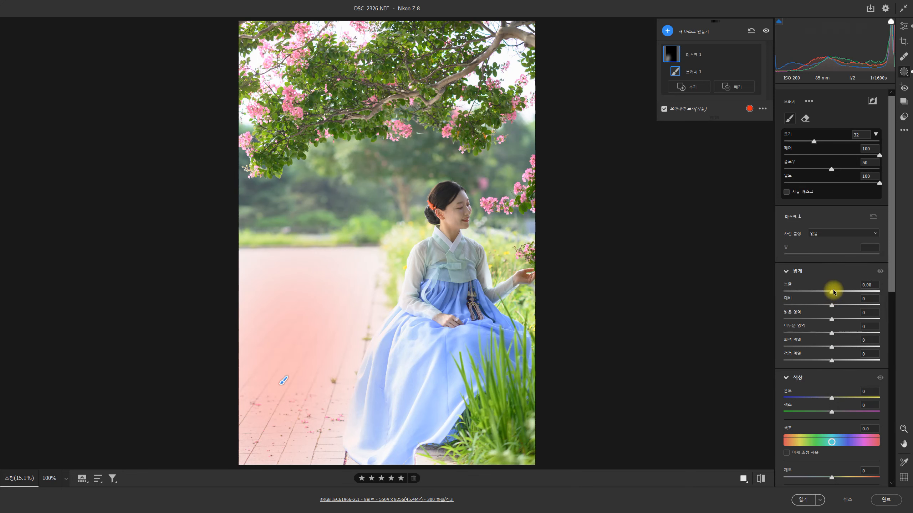
- Set the pavement mask's exposure to -2.03 and shadows to -99, and close Camera Raw discarding all changes
drag(834, 292, 815, 292)
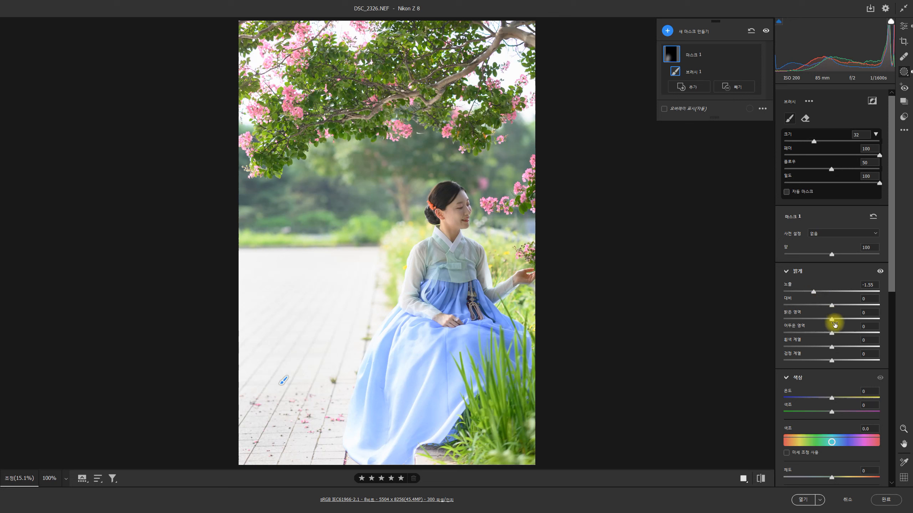
drag(834, 325, 769, 327)
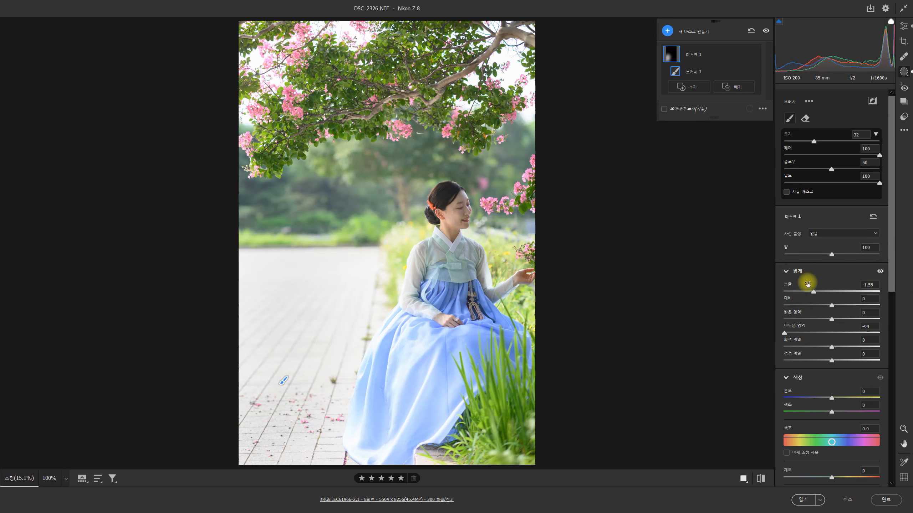
drag(807, 284, 803, 285)
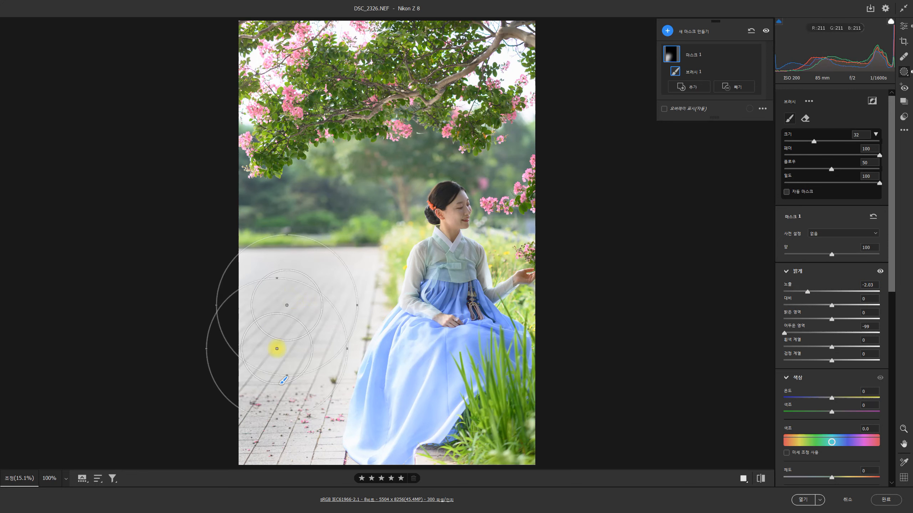
click(856, 506)
click(474, 209)
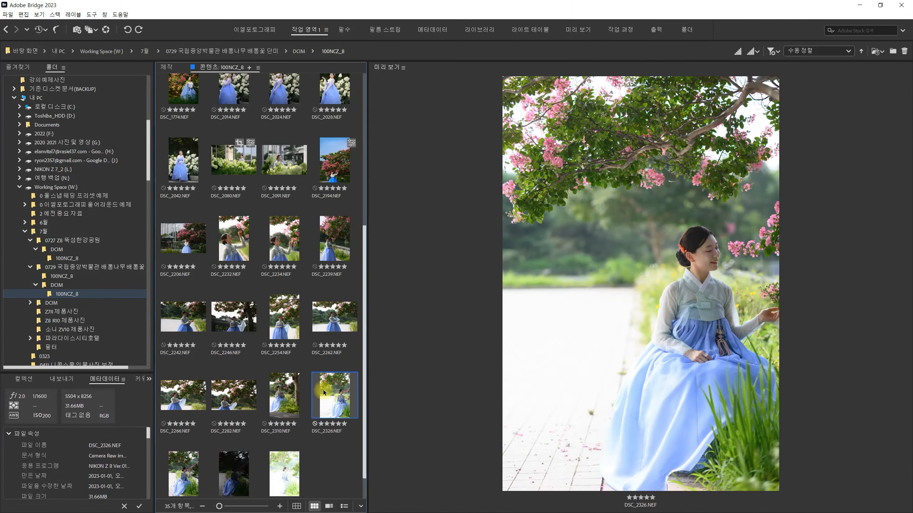
- View the seated portraits DSC_2310.NEF and DSC_2326.NEF in Bridge
click(284, 396)
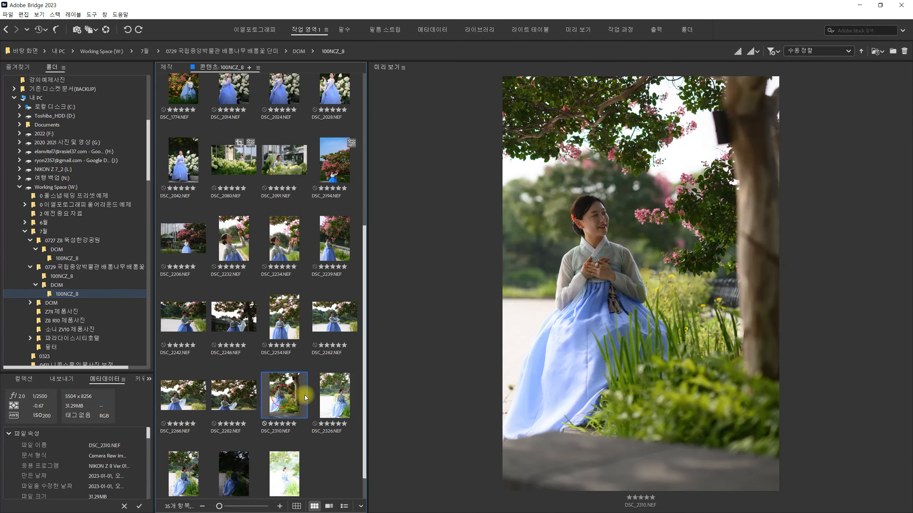
click(329, 396)
scroll(219, 408, down, 1)
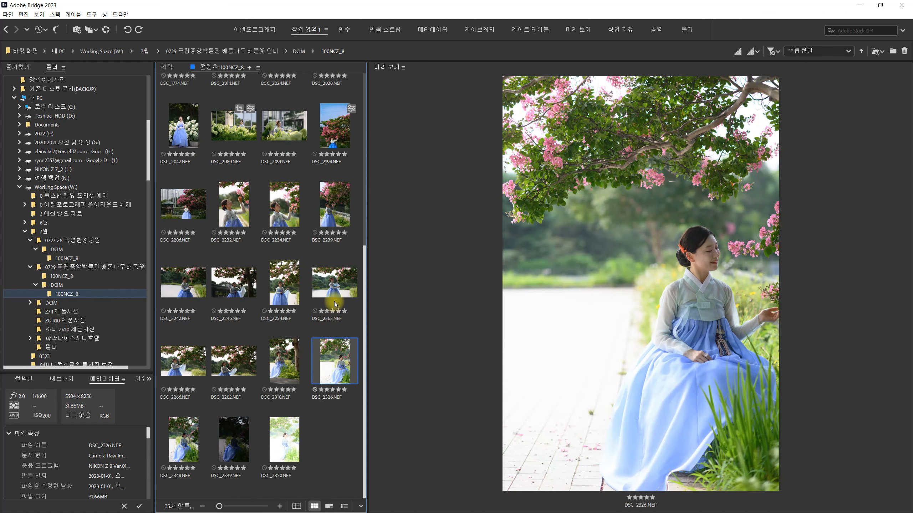
- Compare DSC_2266.NEF with DSC_2282.NEF repeatedly, and return to DSC_2326.NEF
click(189, 367)
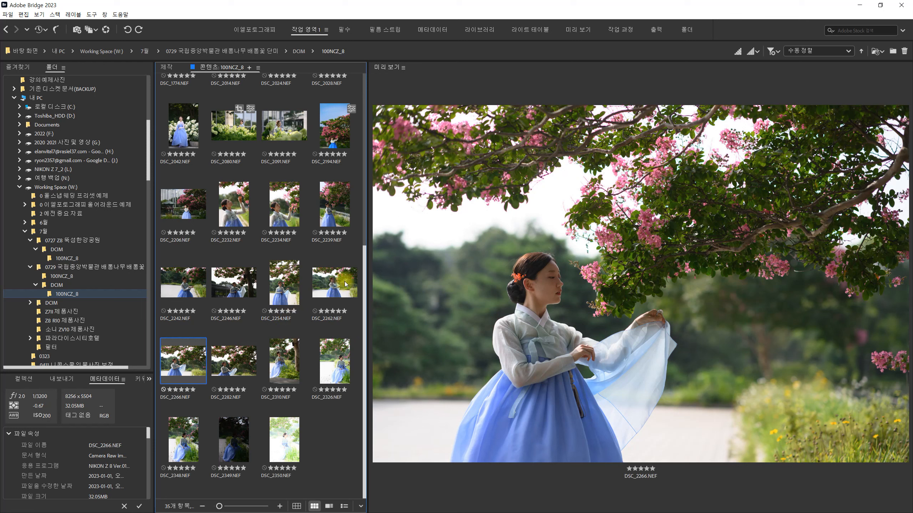
click(236, 369)
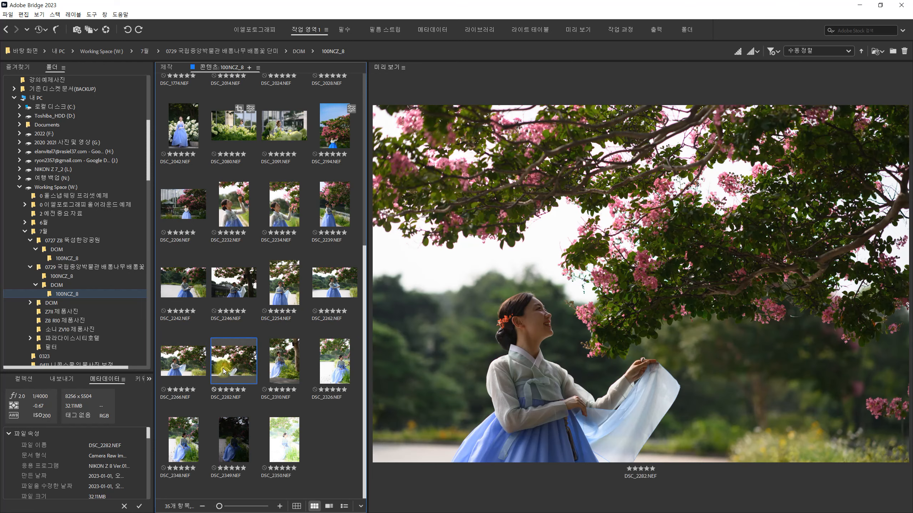
click(172, 368)
click(237, 370)
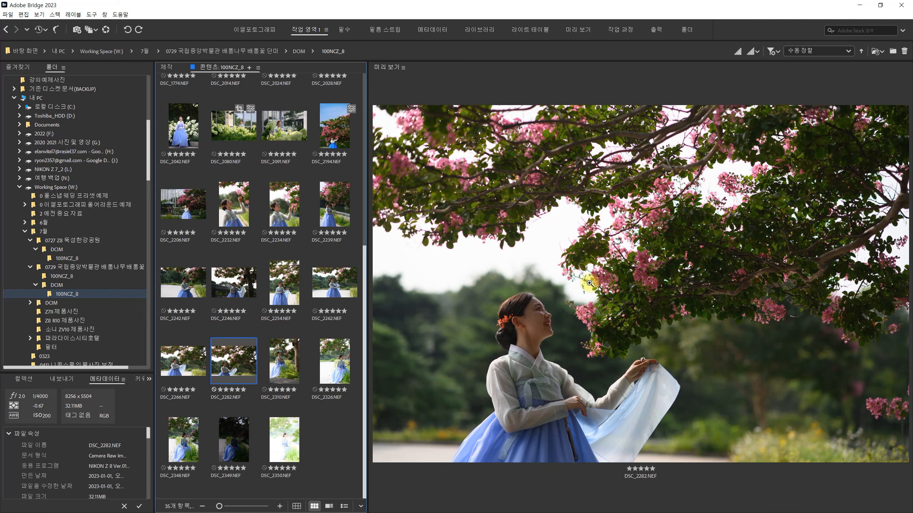
click(184, 371)
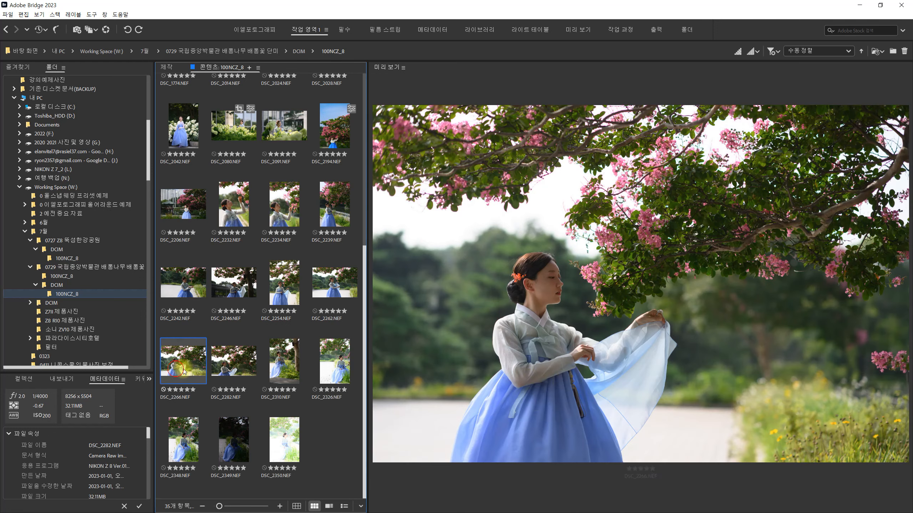
click(233, 362)
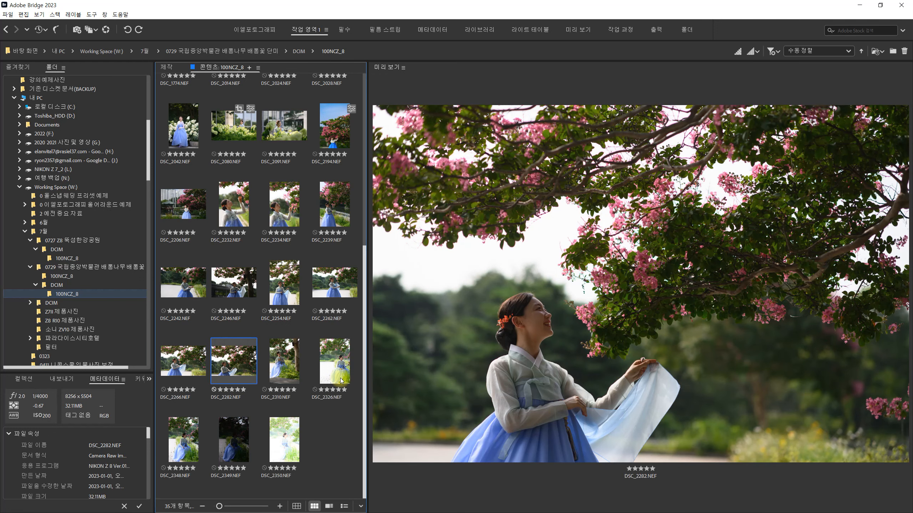
click(341, 381)
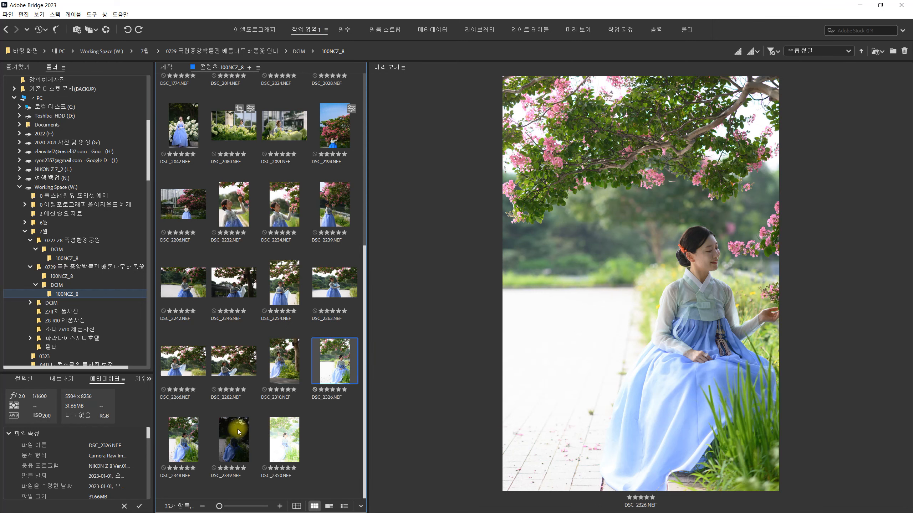
- Compare the normal, dark and bright exposures DSC_2348.NEF, DSC_2349.NEF and DSC_2350.NEF
click(192, 442)
click(246, 445)
click(292, 446)
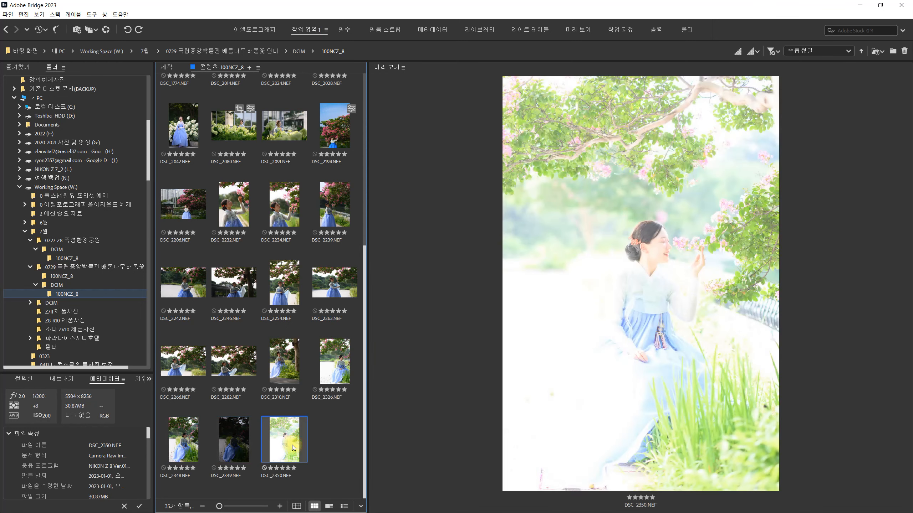
click(186, 444)
click(231, 443)
click(280, 440)
click(227, 445)
click(194, 449)
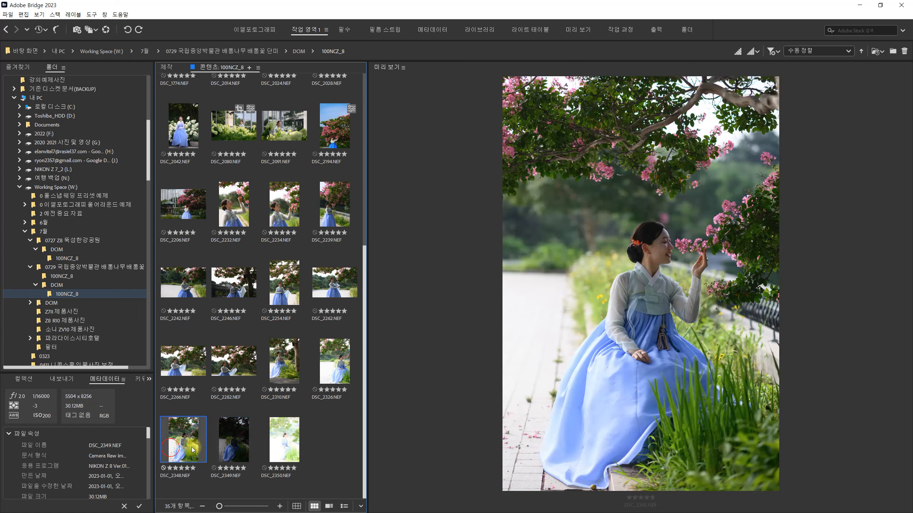
- Review the dark DSC_2349.NEF against DSC_2348.NEF and the overexposed DSC_2350.NEF once more
click(226, 445)
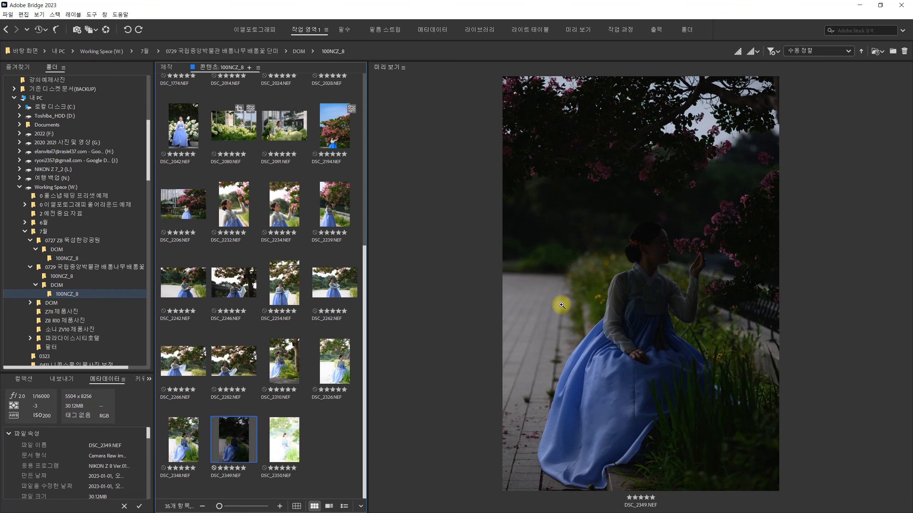
click(181, 437)
click(225, 451)
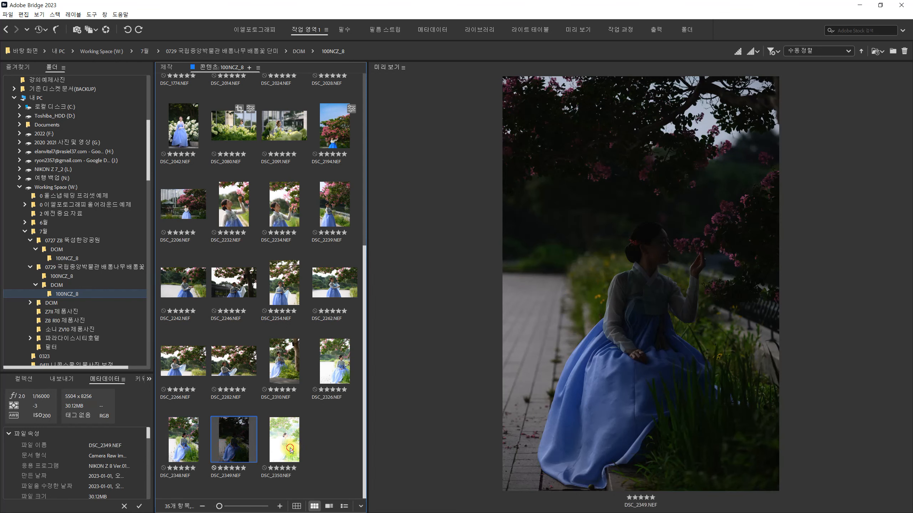
click(290, 448)
click(234, 443)
click(173, 441)
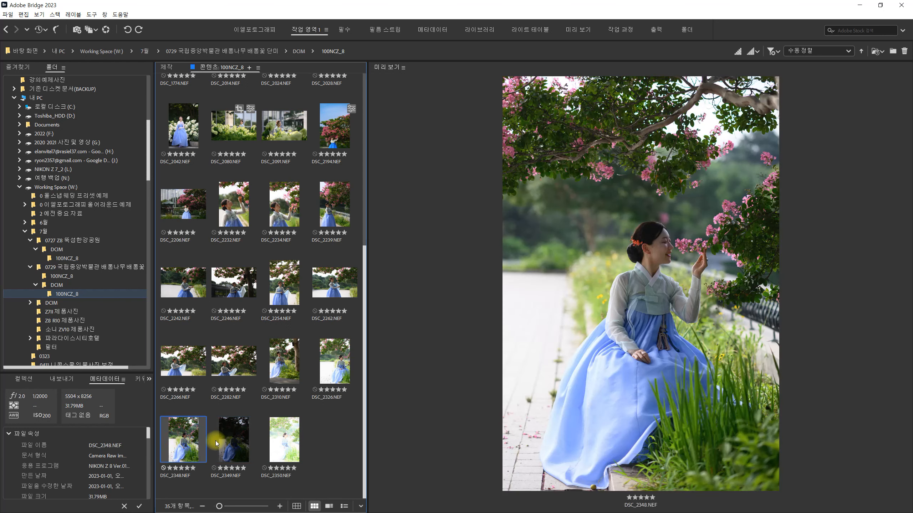
click(227, 450)
click(284, 447)
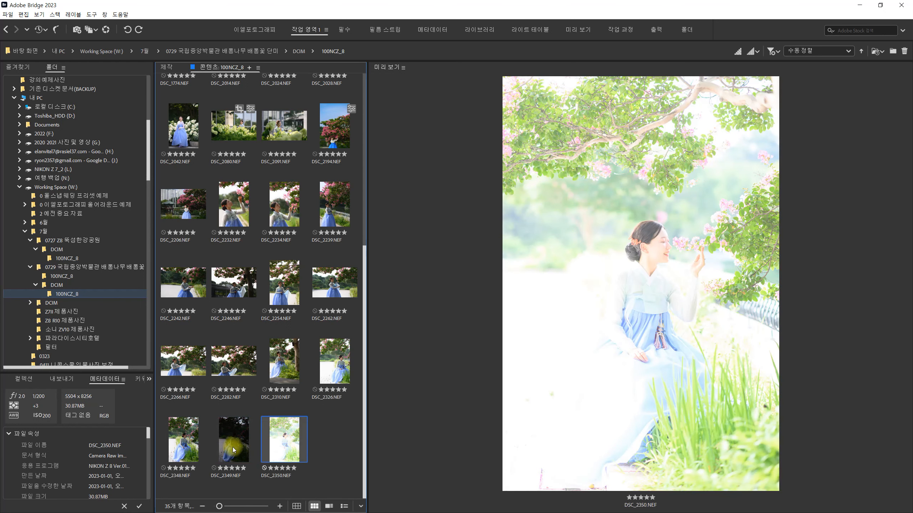
- Alternate between DSC_2349.NEF and DSC_2348.NEF to compare their exposure, and view DSC_2326.NEF again
click(233, 447)
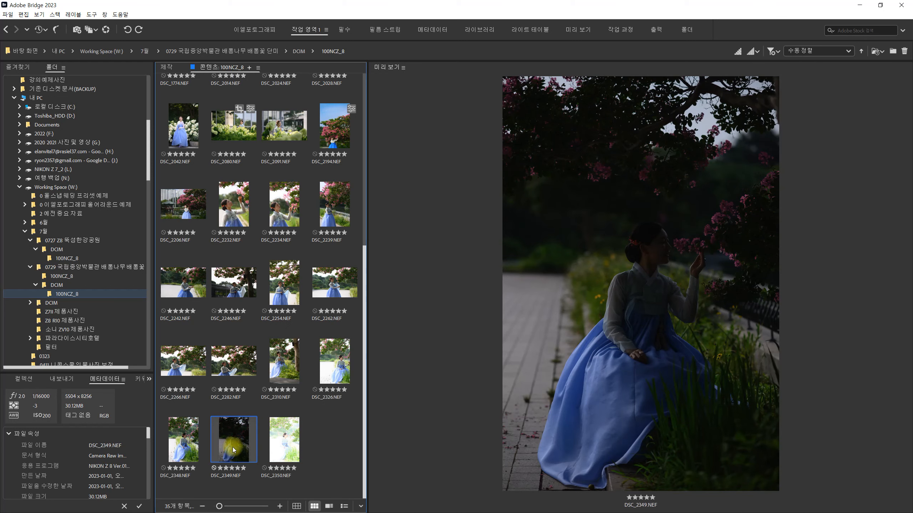
click(183, 448)
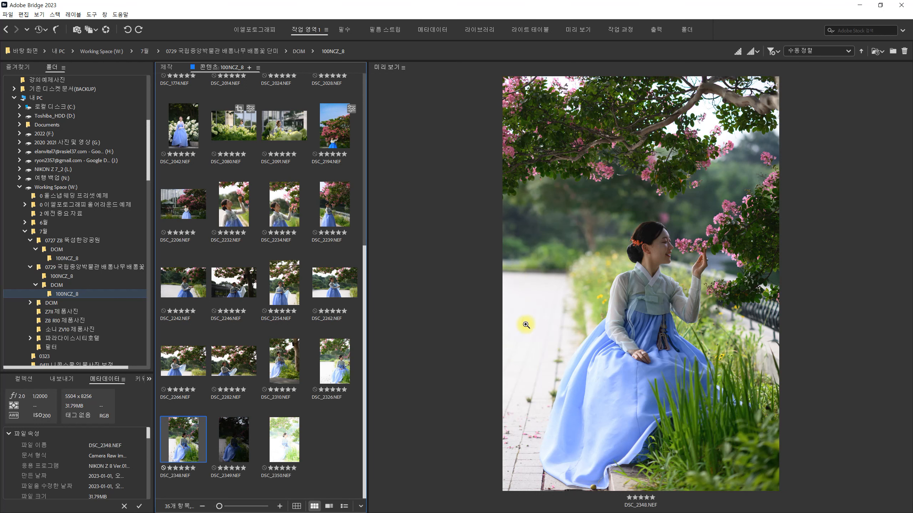
click(238, 441)
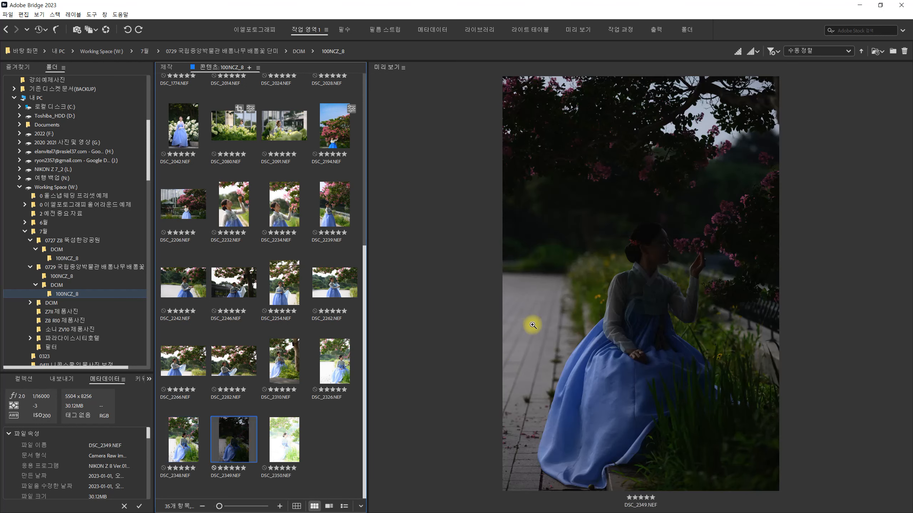
click(179, 465)
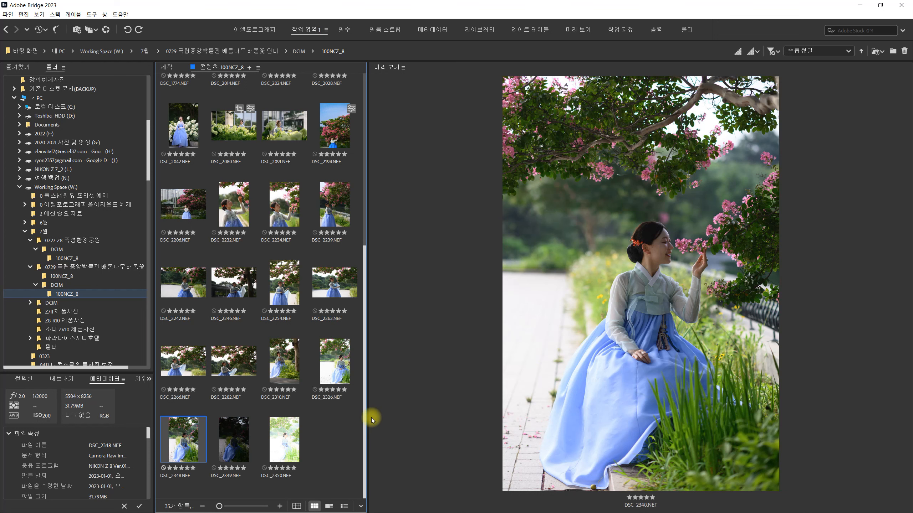
click(316, 376)
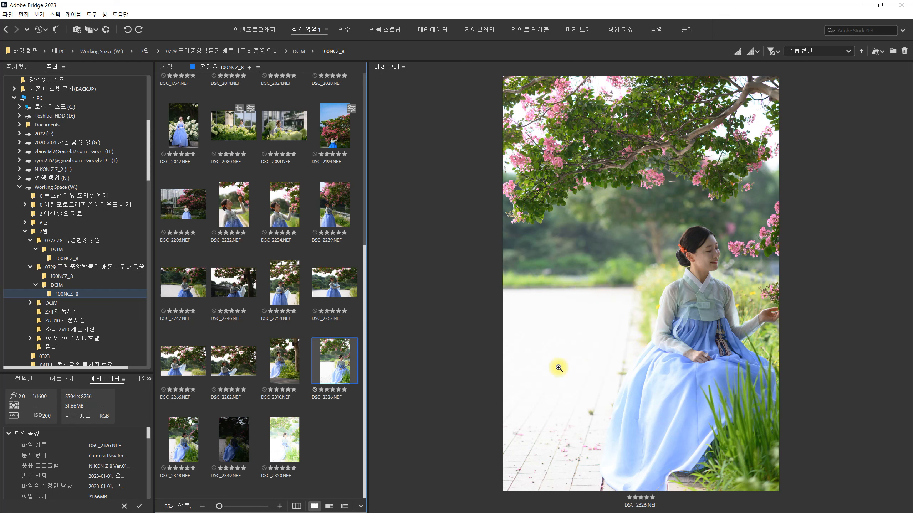
scroll(336, 323, up, 5)
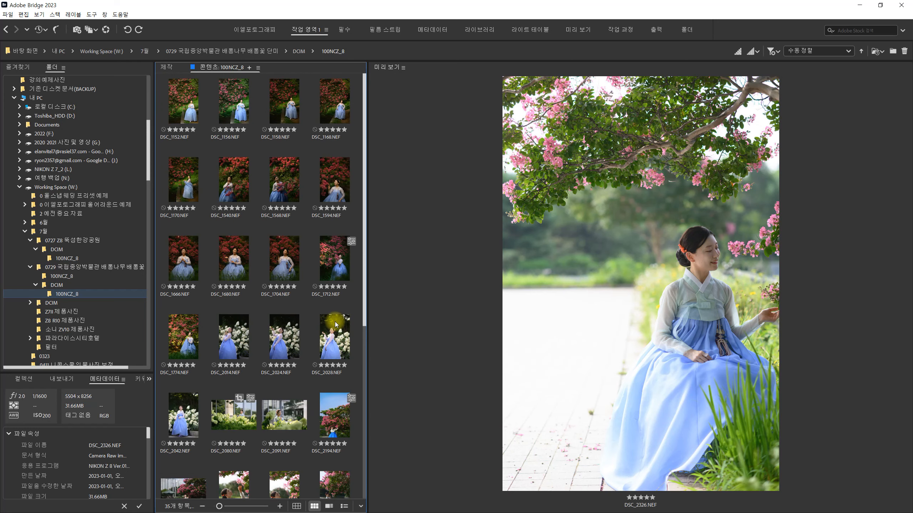